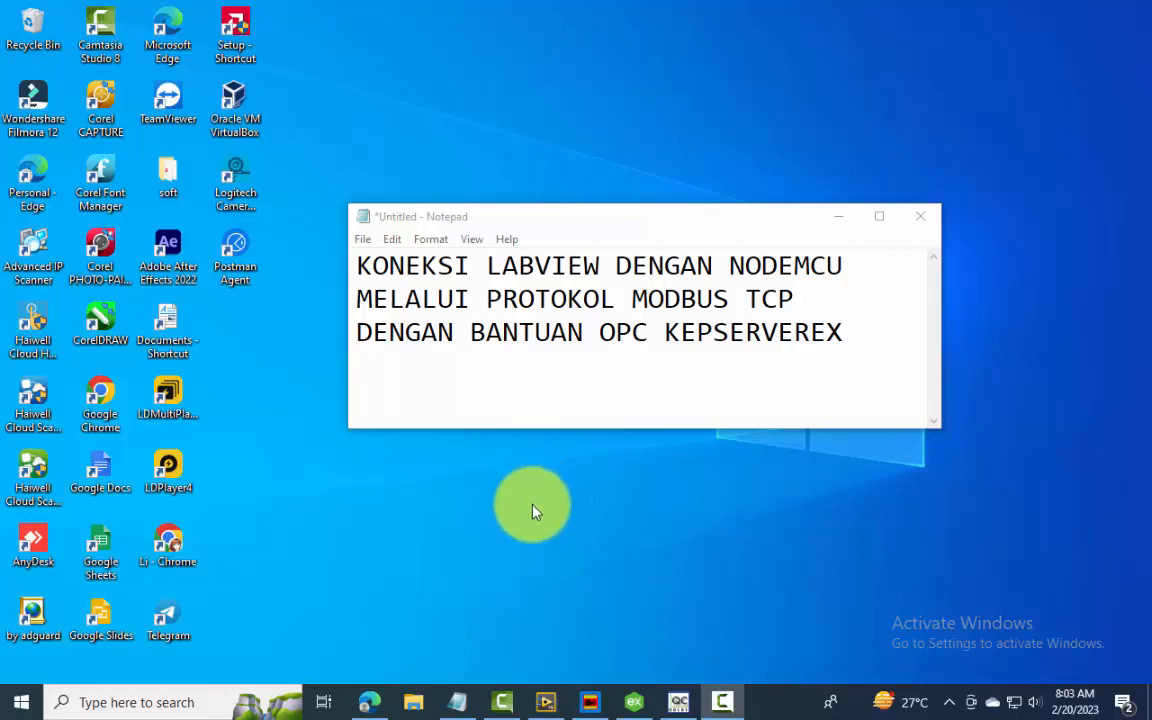
Bring up the webcam recorder and the LabVIEW Client.vi front panel and arrange the two windows side by side
click(590, 706)
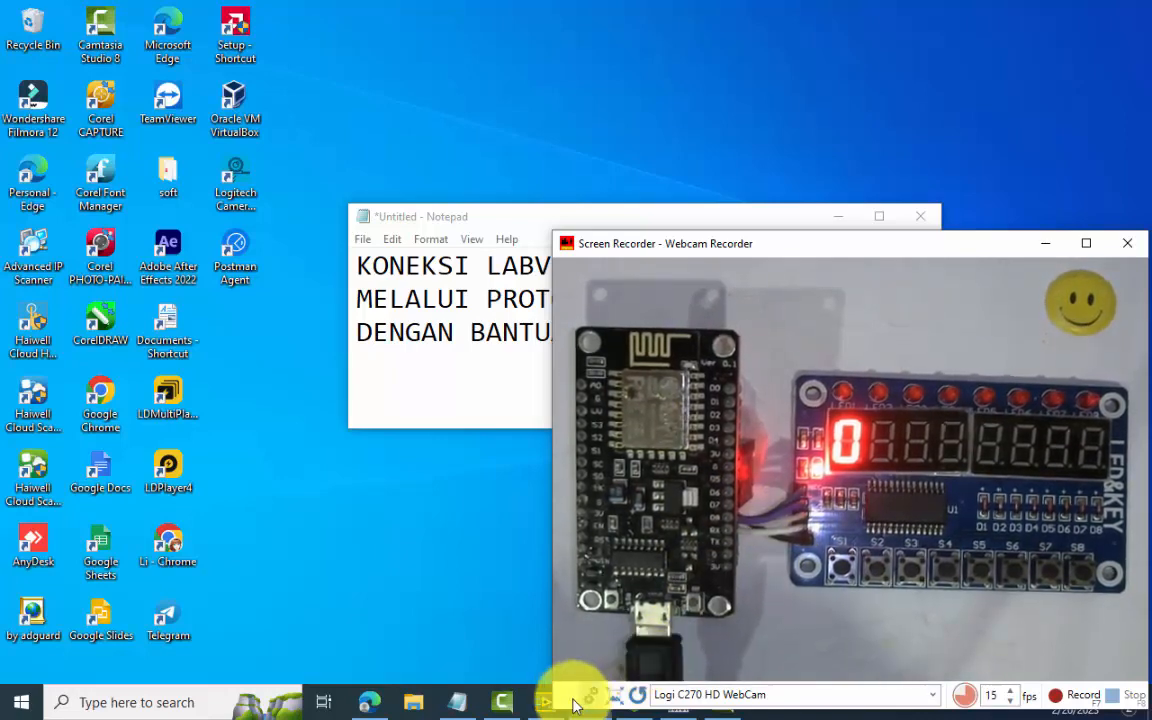
click(543, 700)
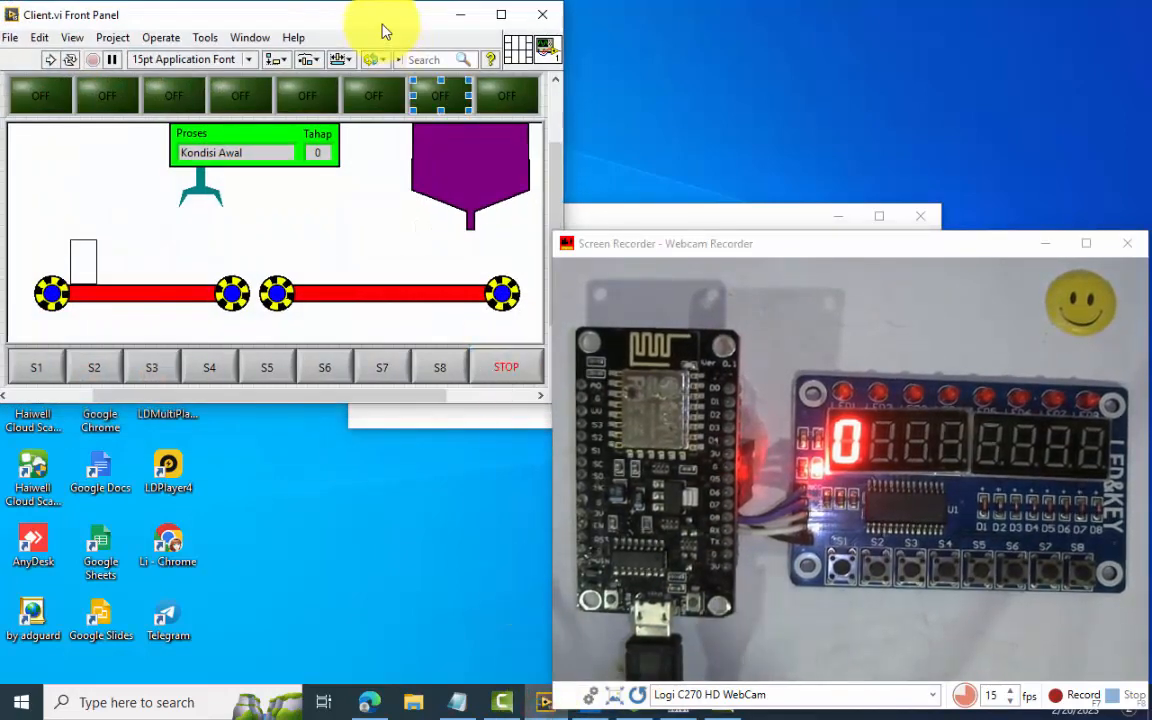
drag(382, 26, 380, 133)
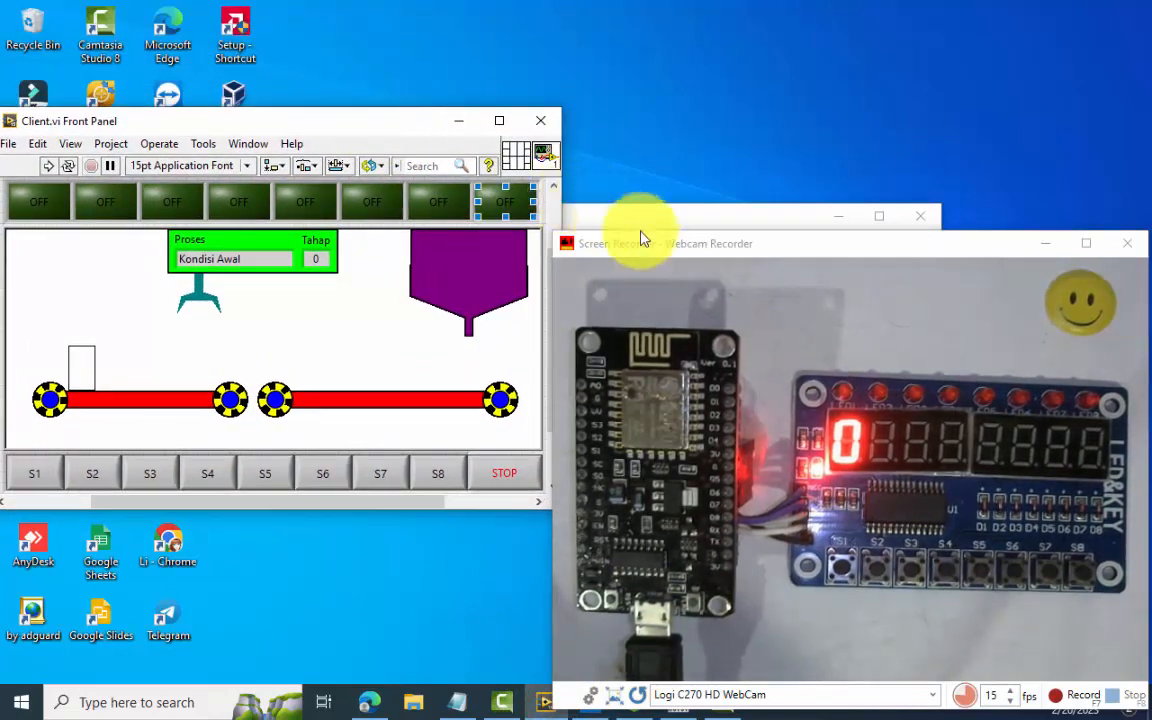
drag(663, 244, 676, 102)
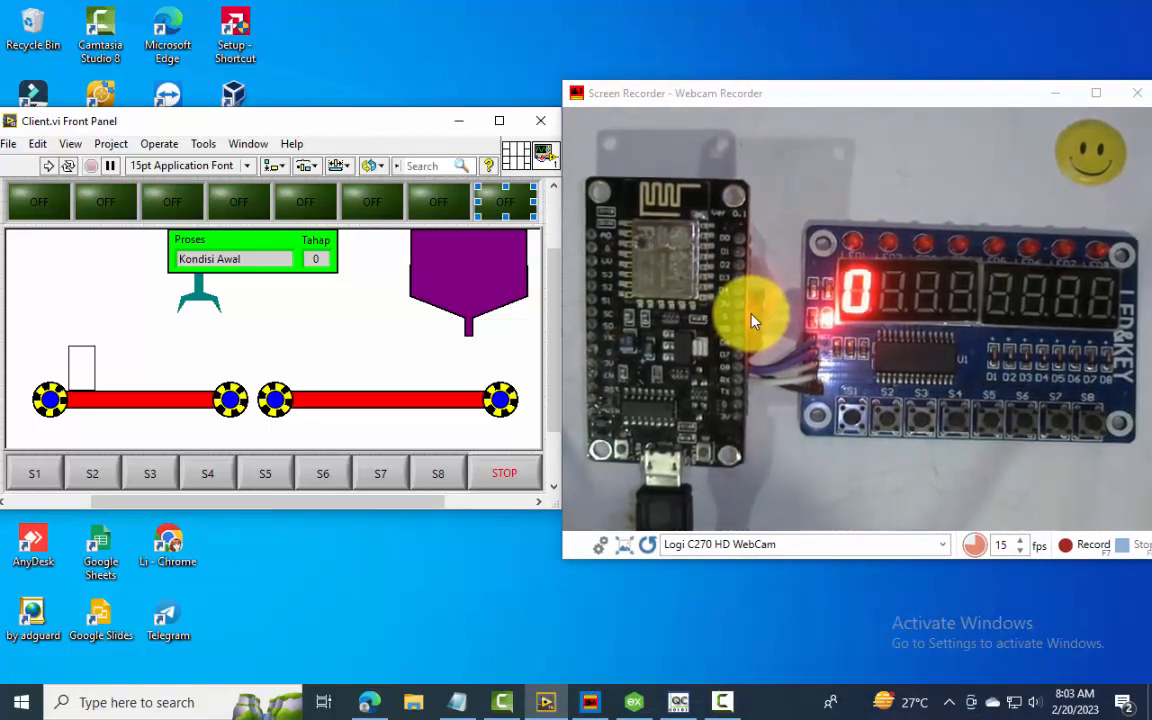
Run Client.vi and trigger the process stages in order from S1 through S8
click(50, 167)
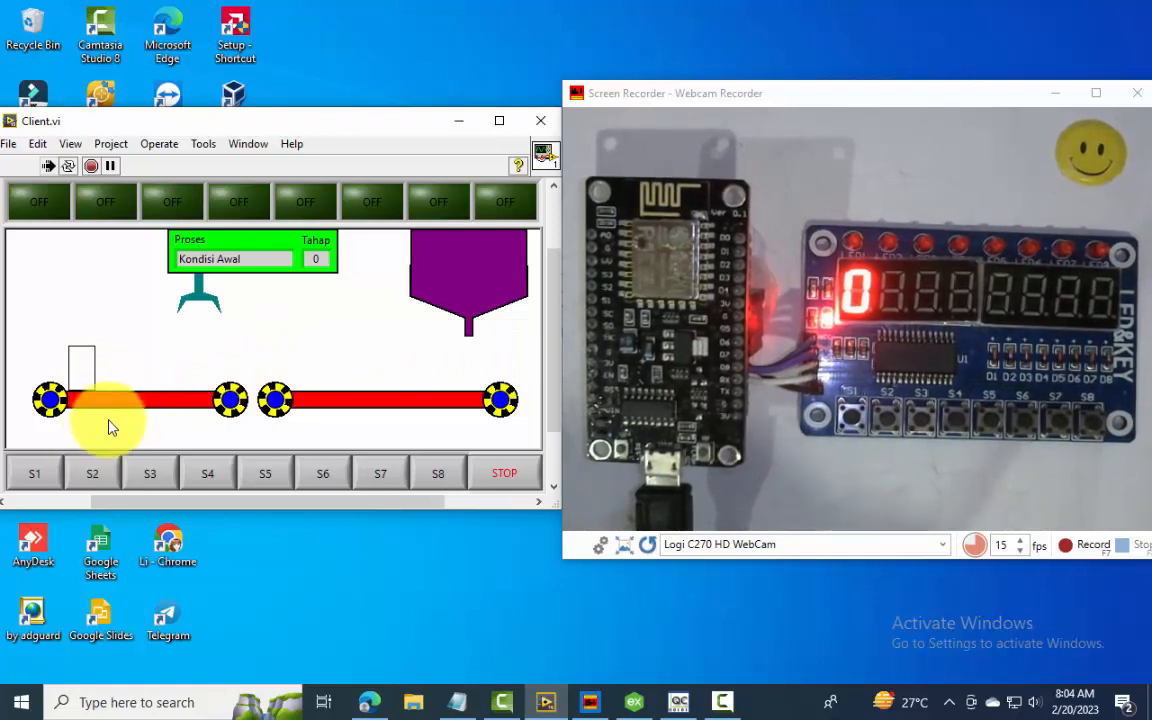
click(33, 476)
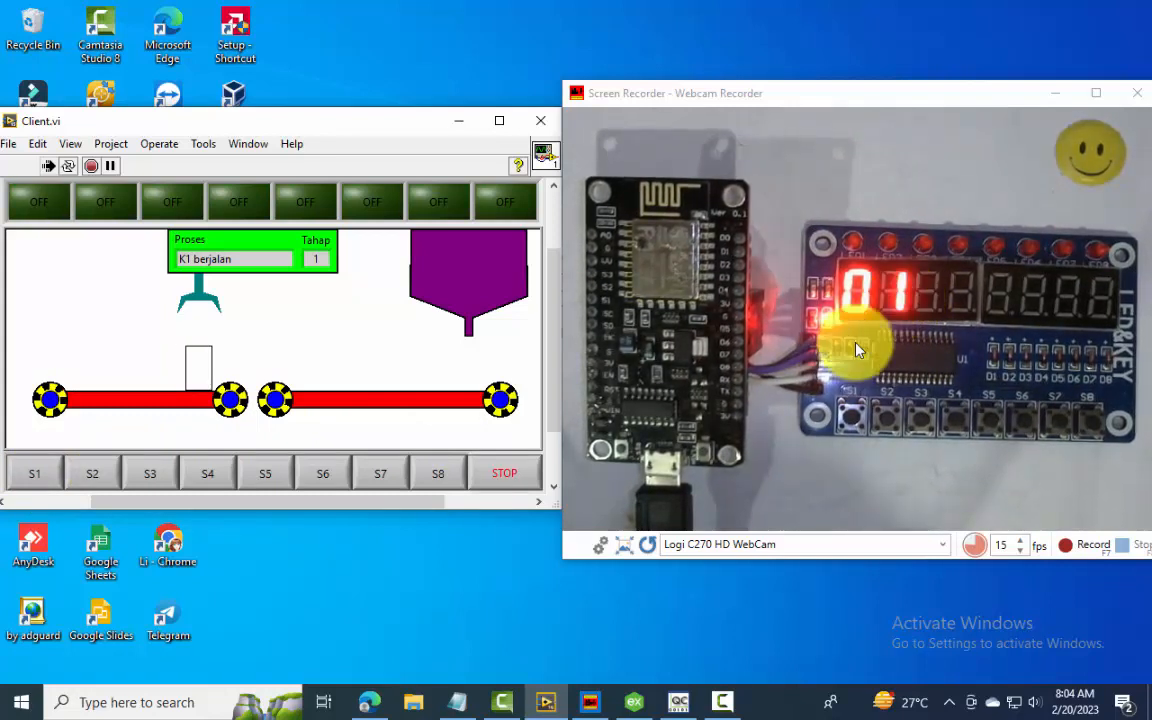
click(100, 475)
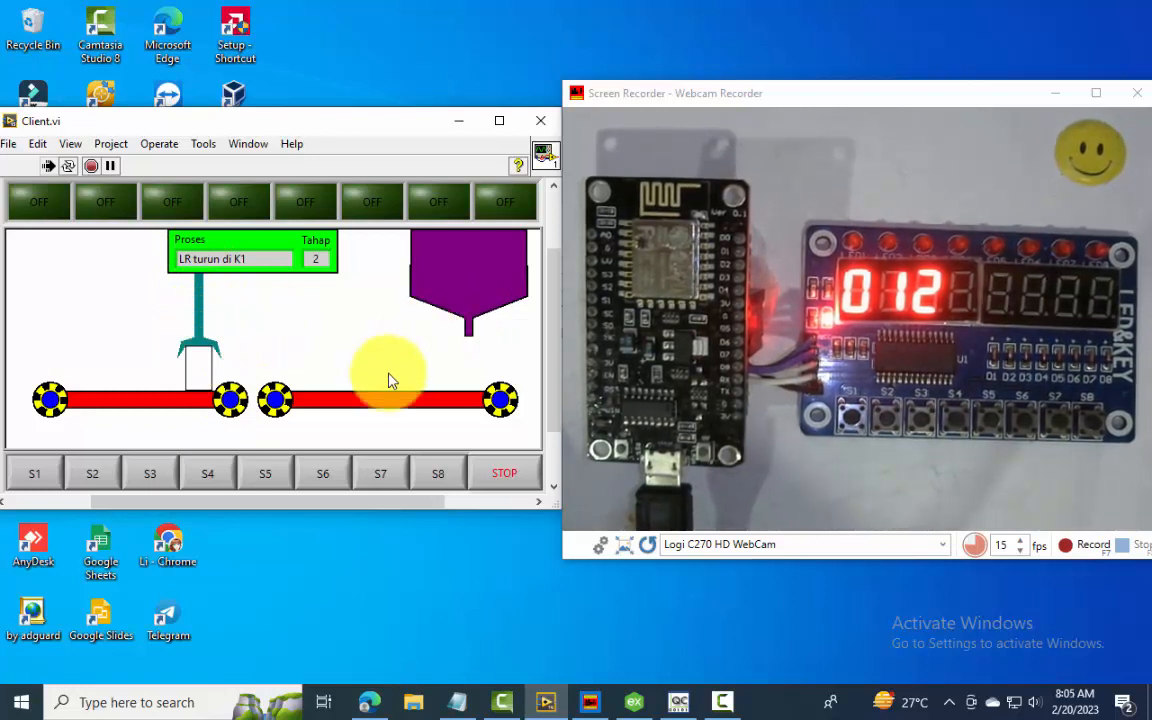
click(157, 473)
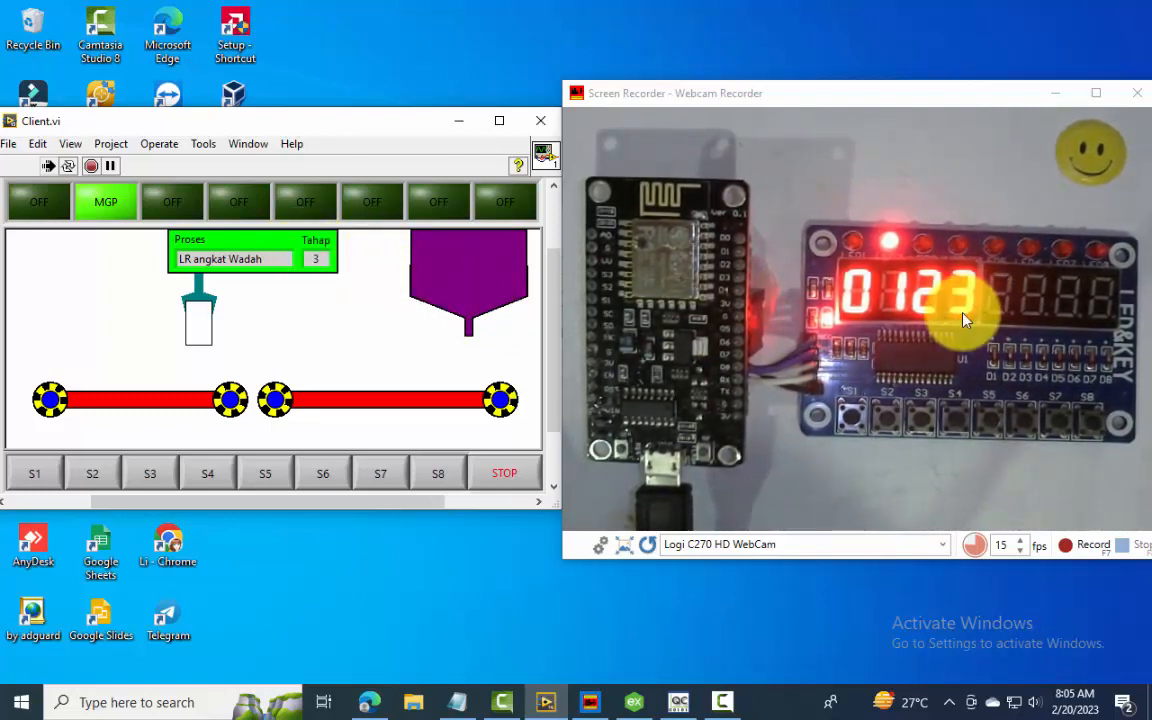
click(222, 480)
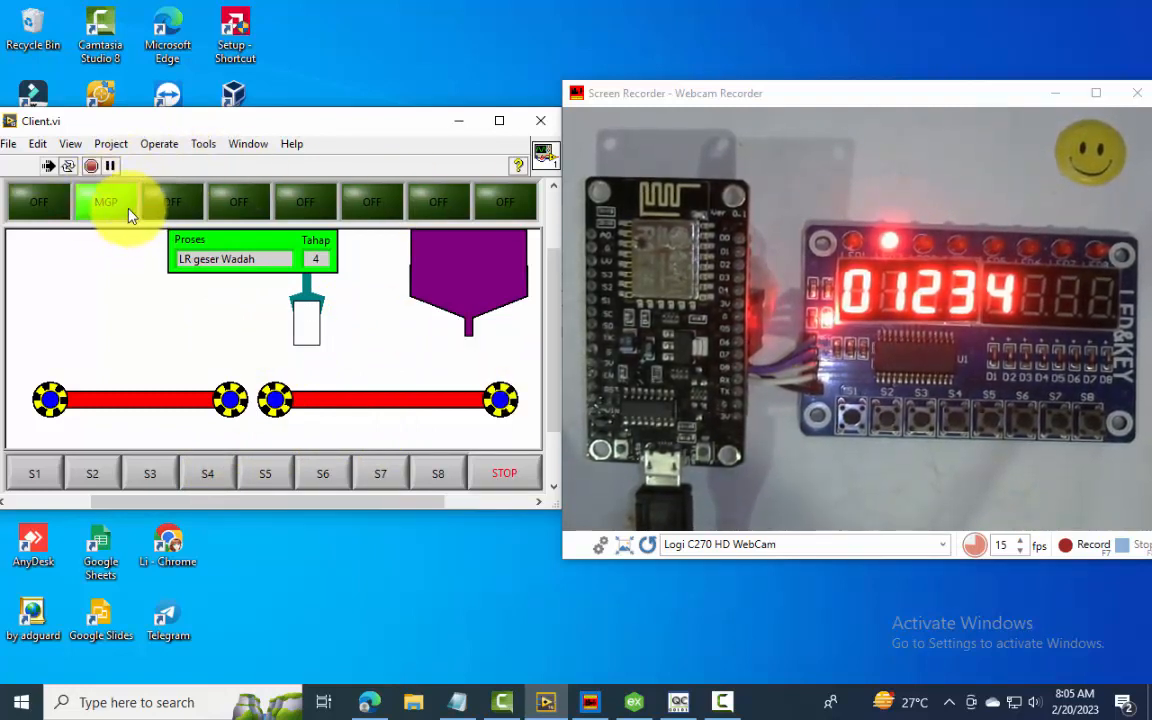
click(275, 478)
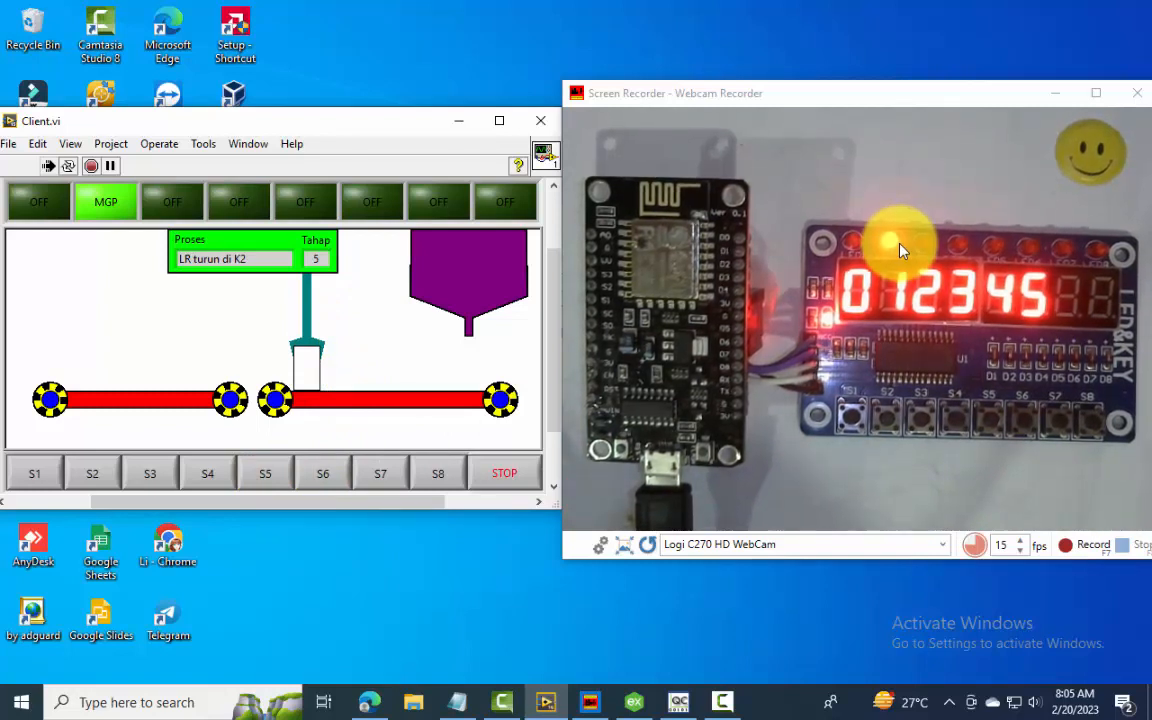
click(336, 478)
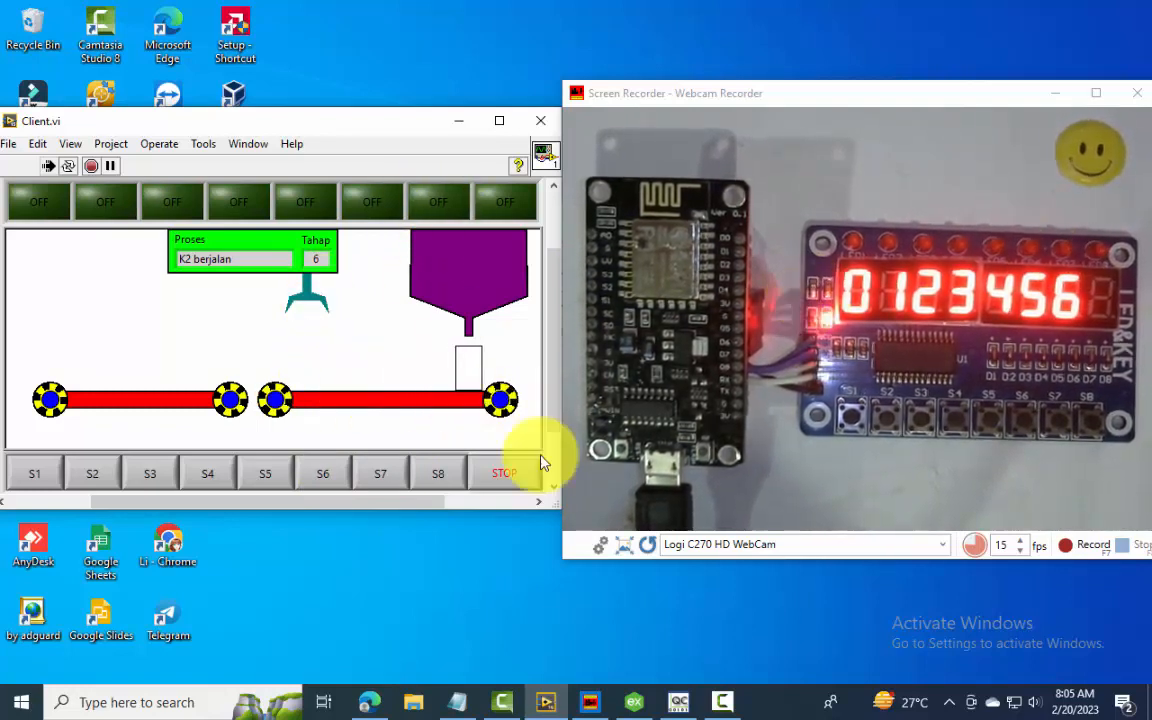
click(382, 471)
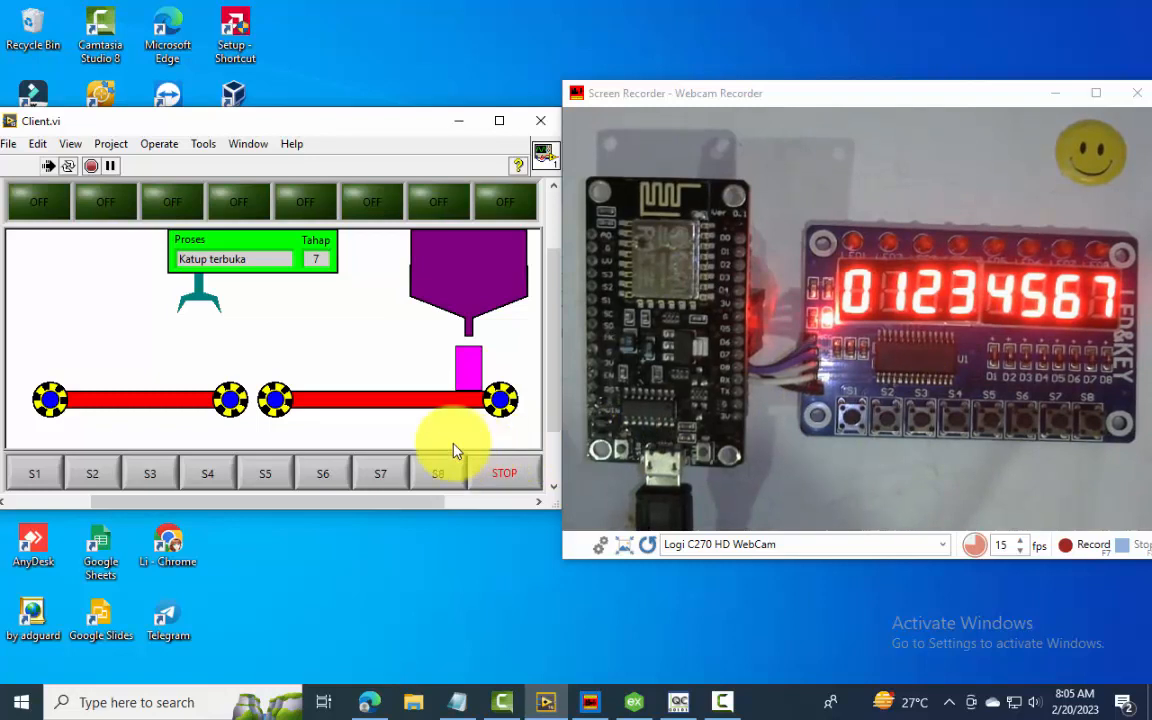
click(438, 472)
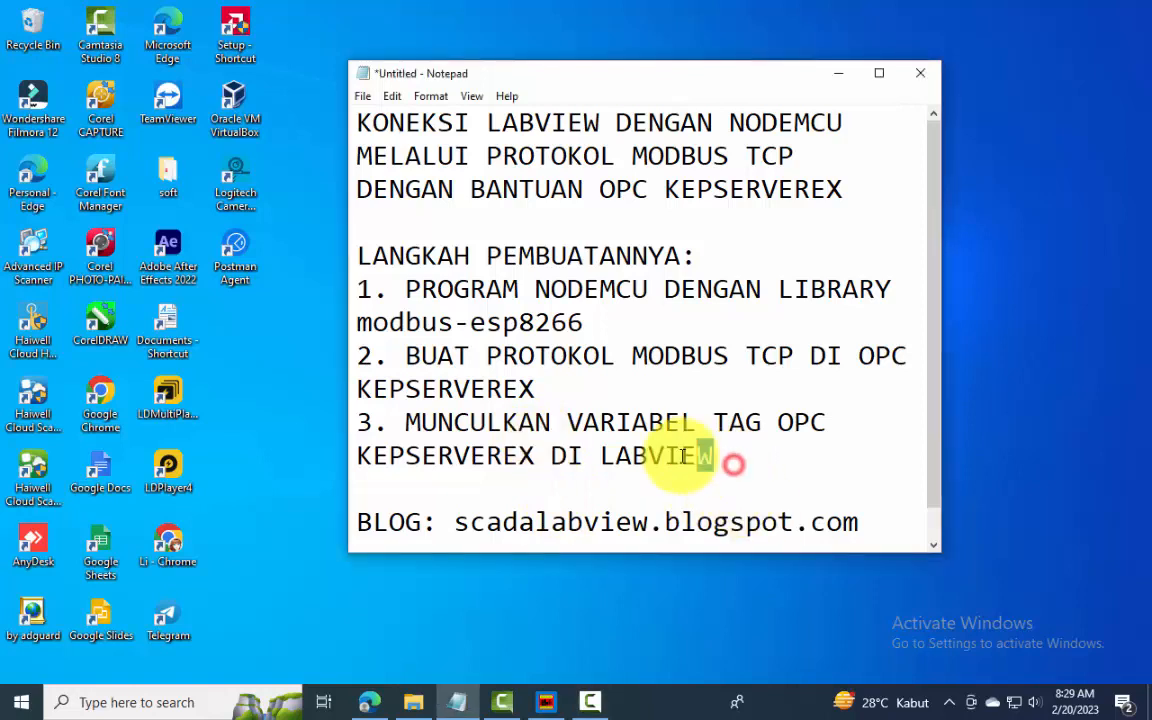
Highlight the three listed build steps in the Notepad notes, first together and one by one from NodeMCU programming to LabVIEW tags
drag(728, 463, 340, 298)
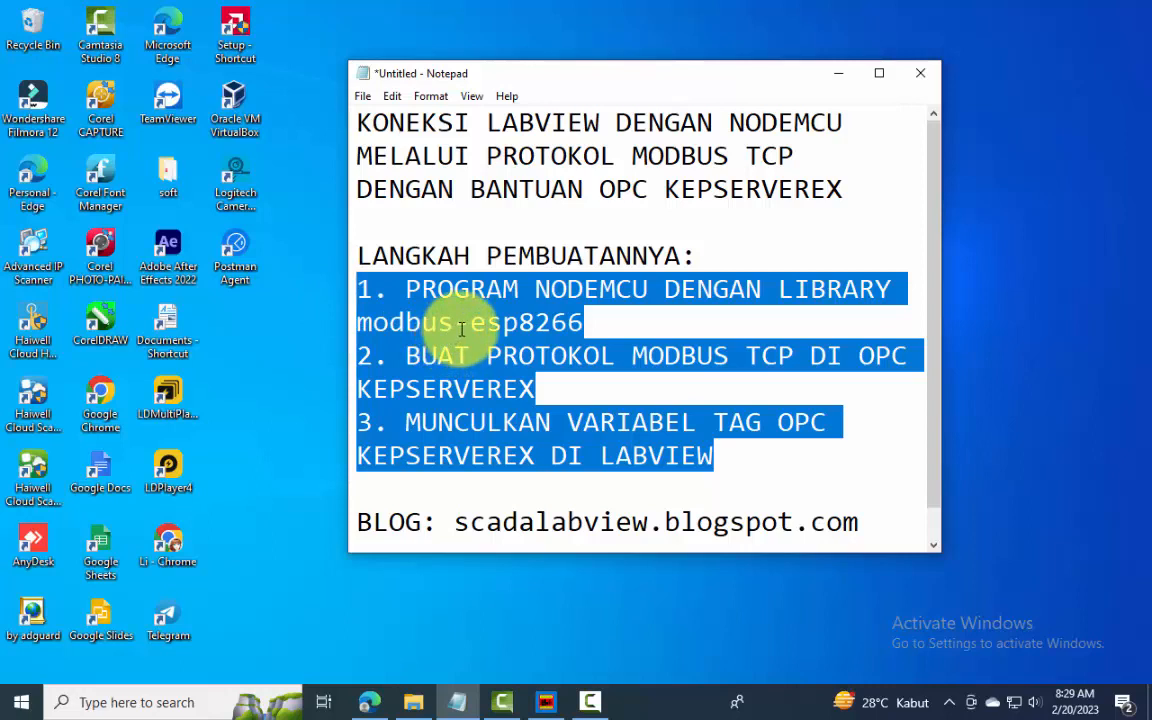
click(566, 321)
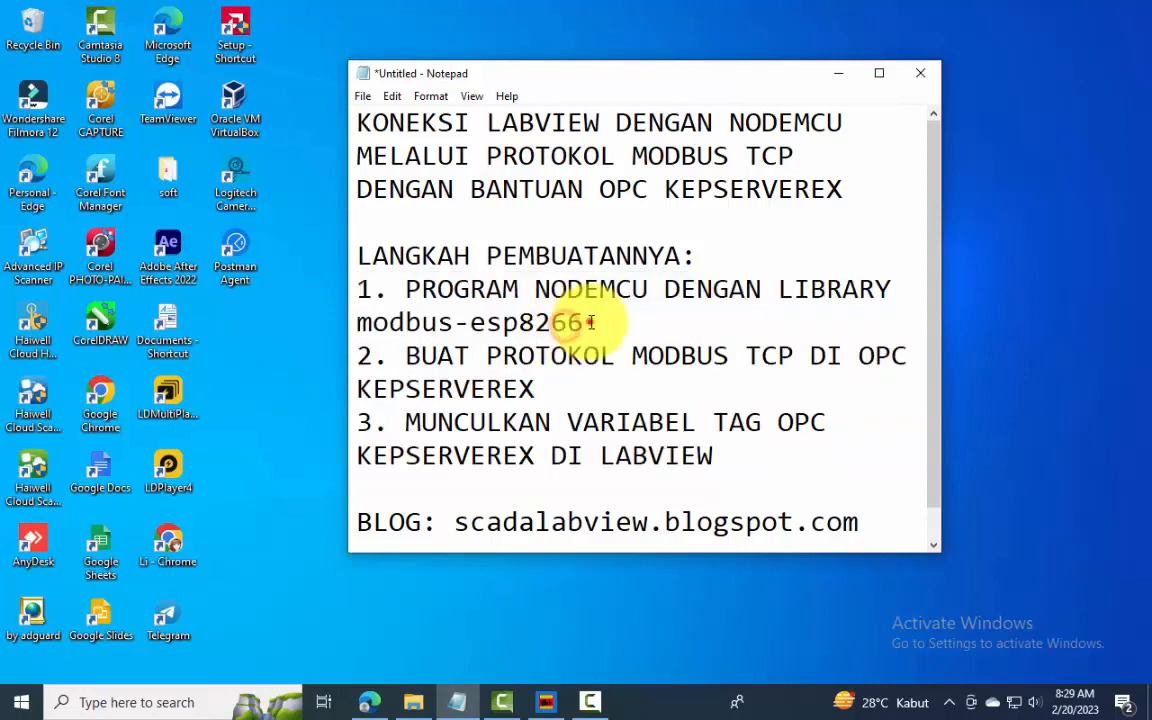
drag(591, 321, 381, 302)
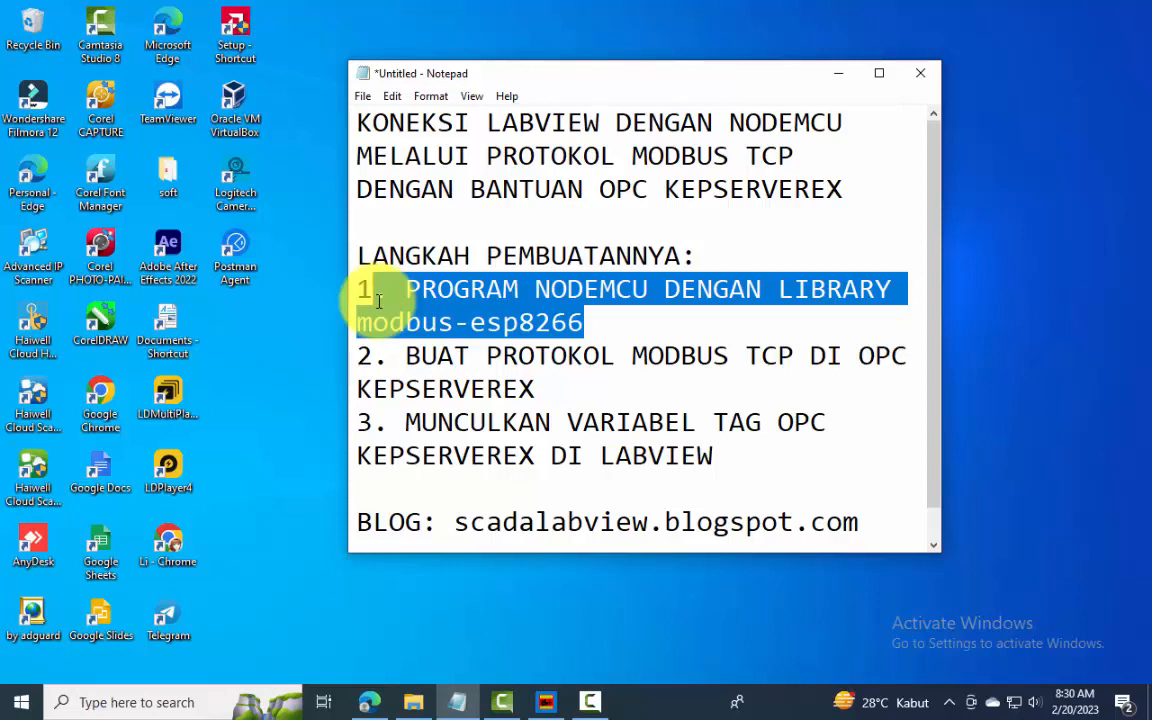
click(548, 375)
drag(558, 380, 357, 364)
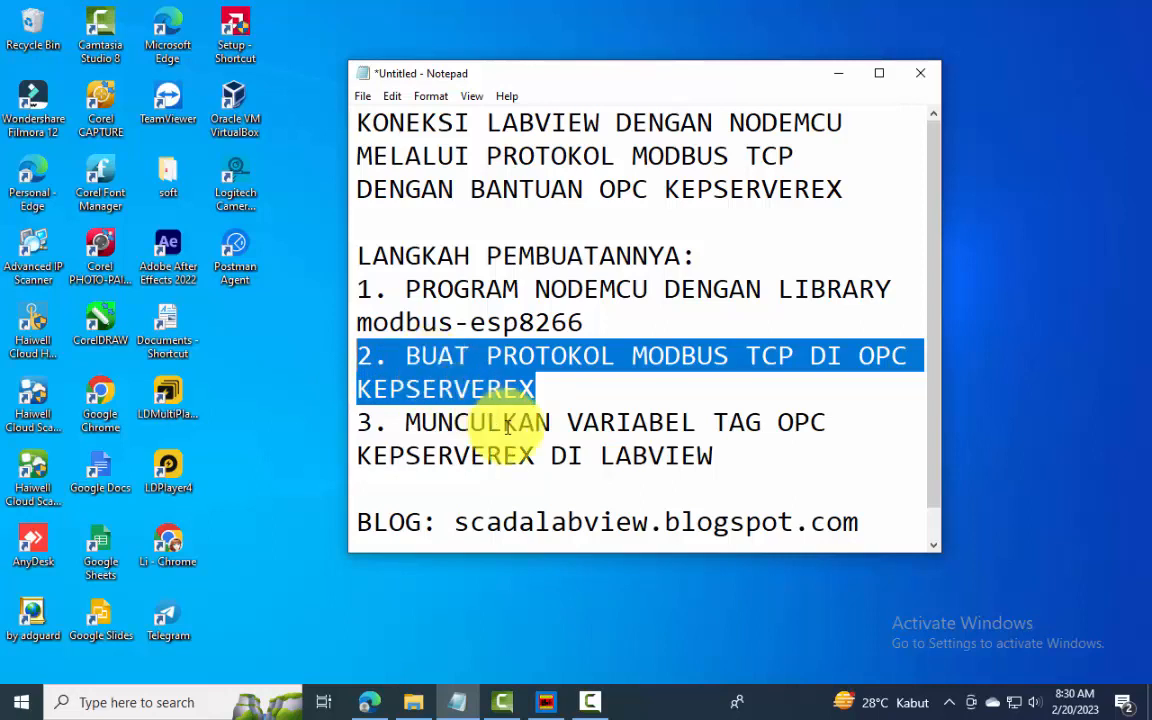
drag(734, 456, 524, 432)
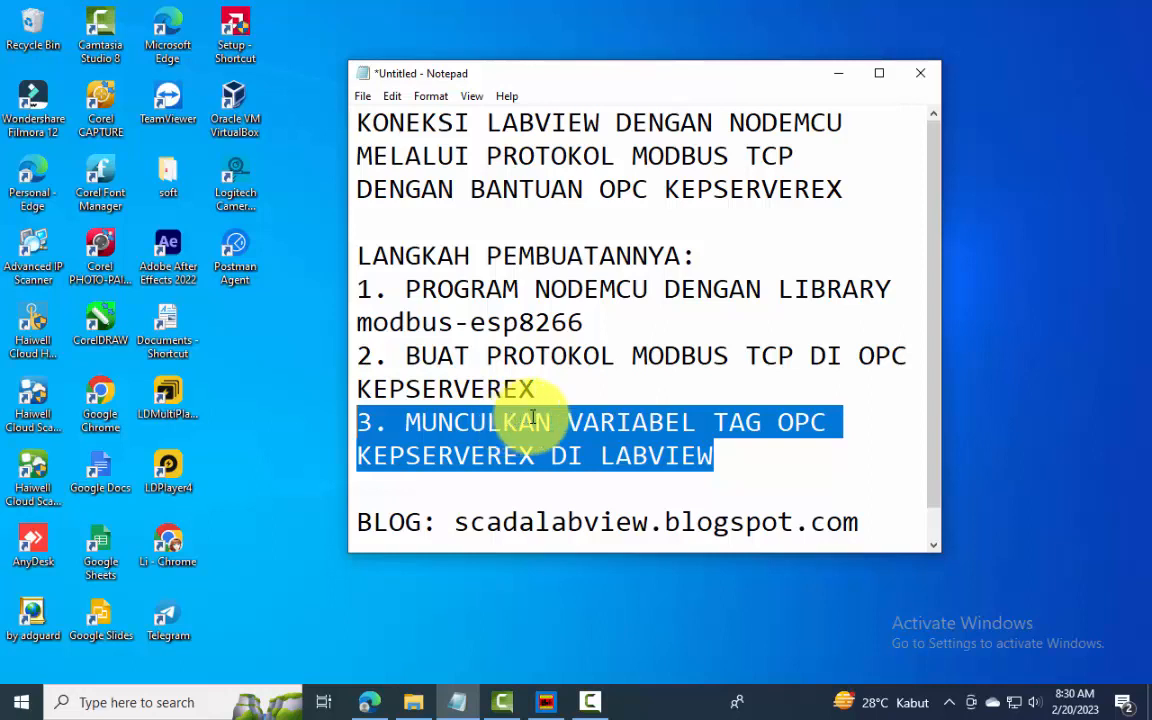
click(646, 478)
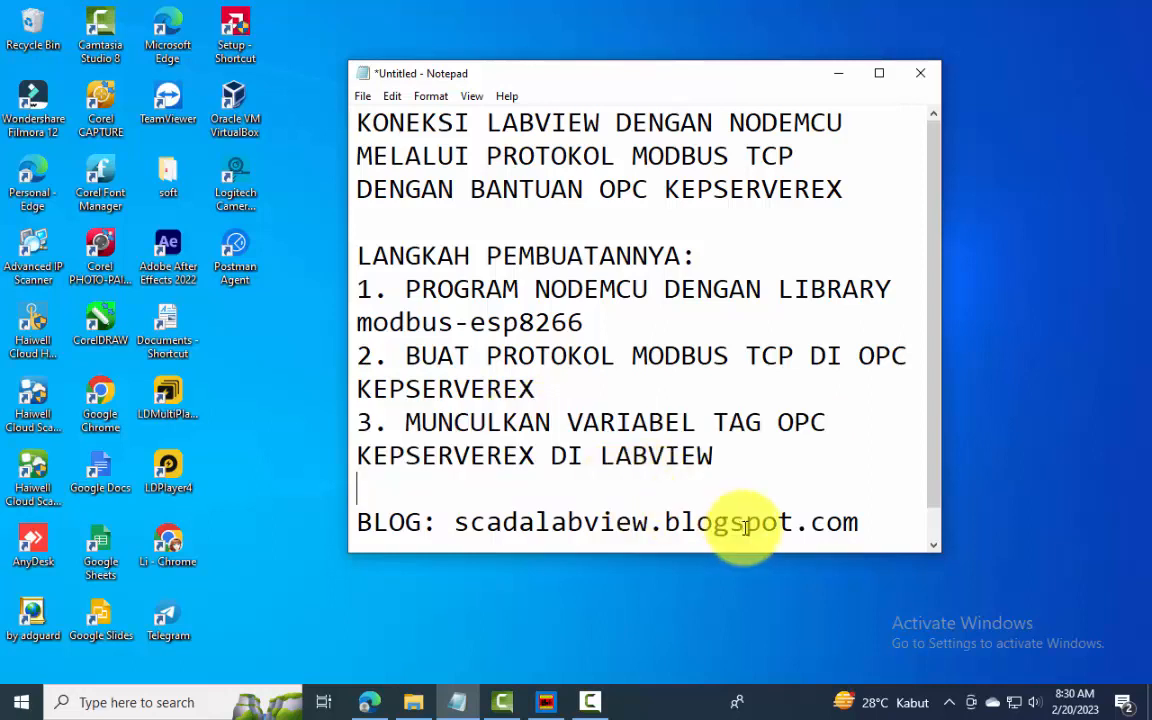
Highlight the blog address in the notes, switch to Edge and read the blog's Pengantar page down to the NI OPC Server section
drag(866, 526, 464, 526)
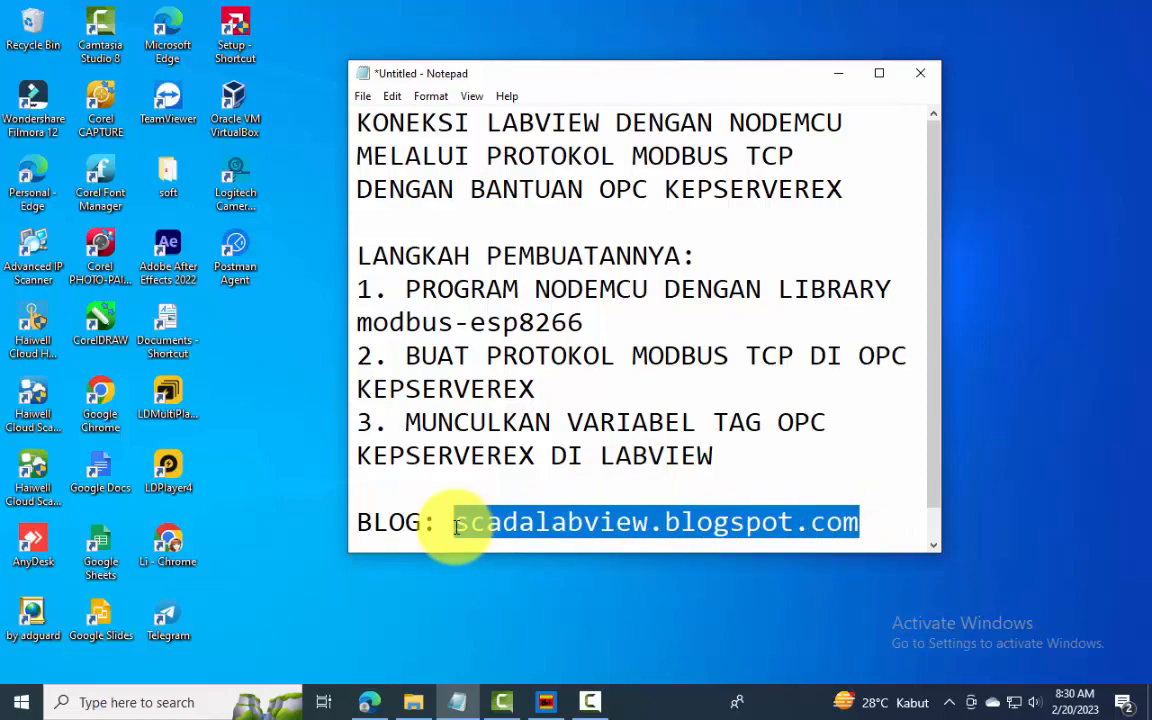
click(369, 702)
scroll(450, 476, up, 15)
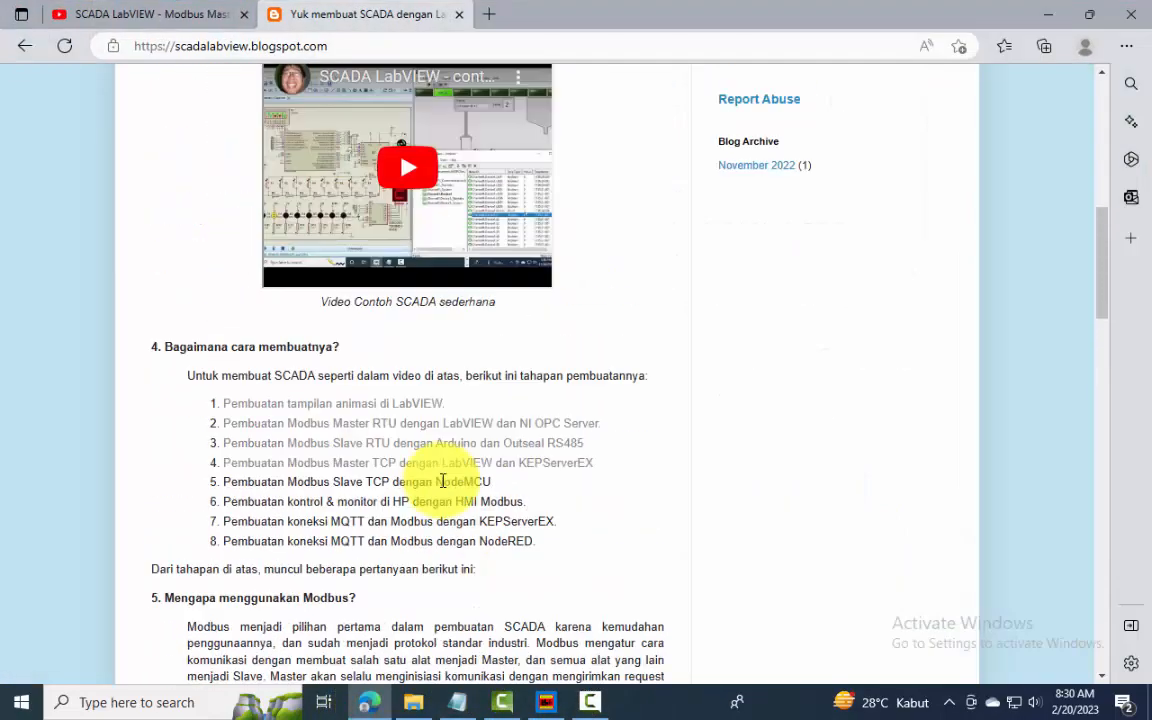
scroll(443, 481, up, 2)
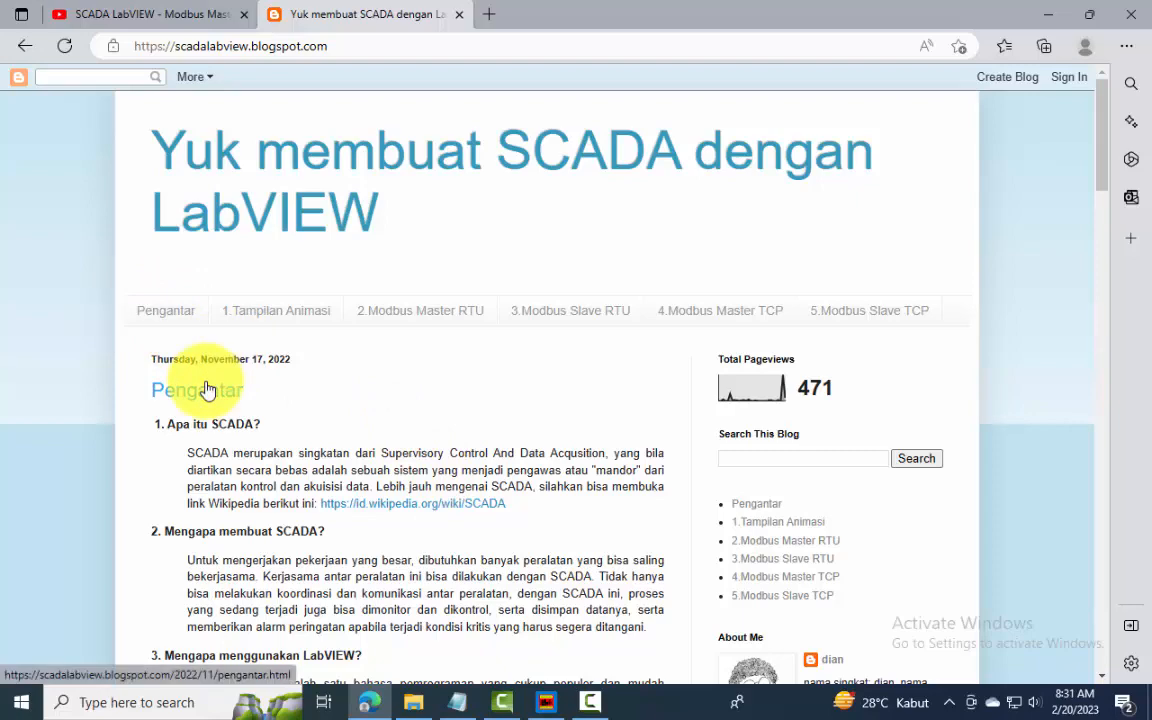
scroll(207, 389, down, 4)
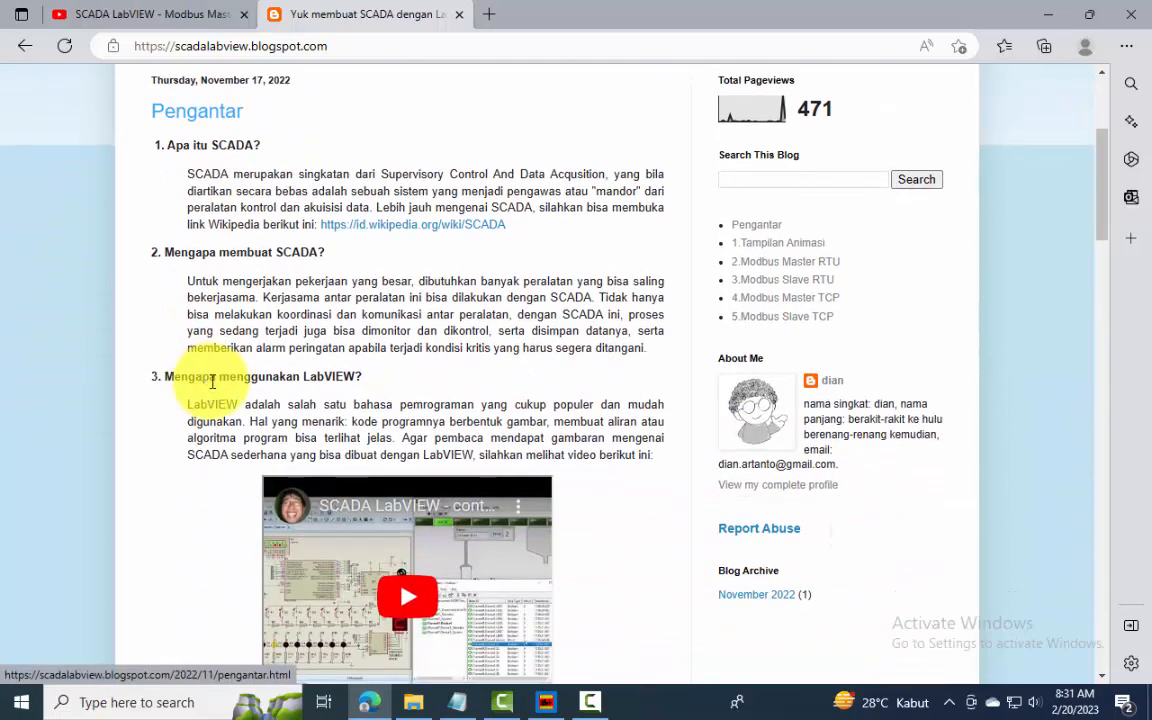
scroll(273, 381, down, 6)
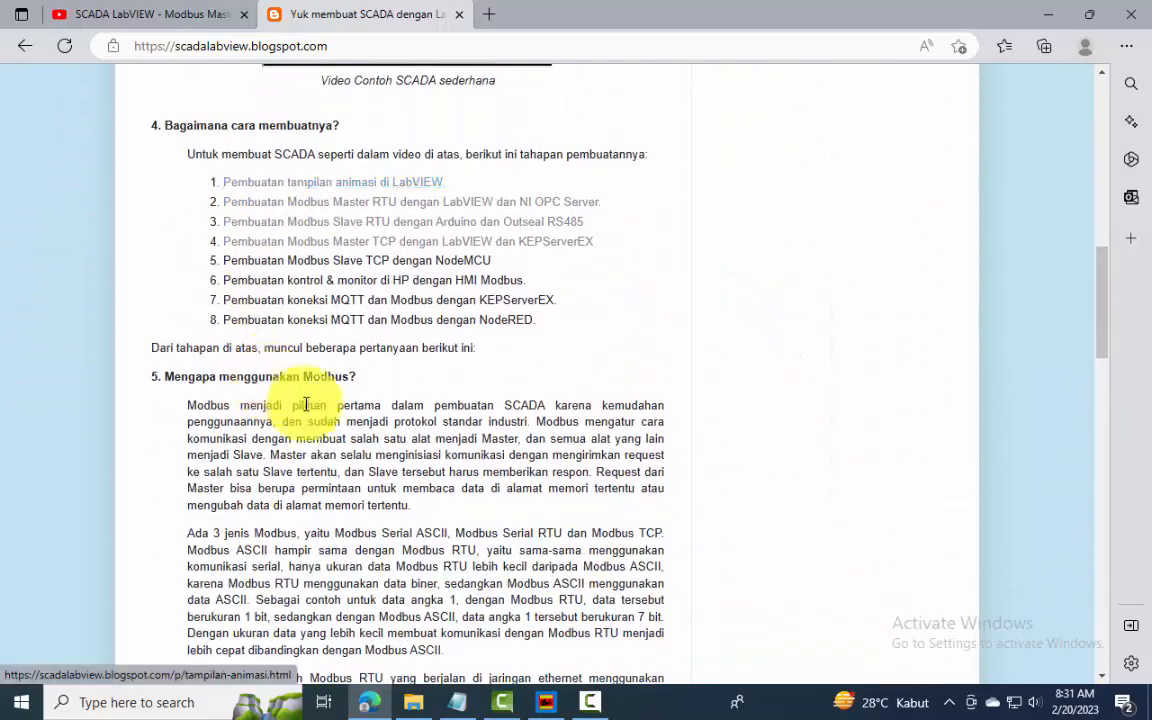
scroll(323, 410, down, 5)
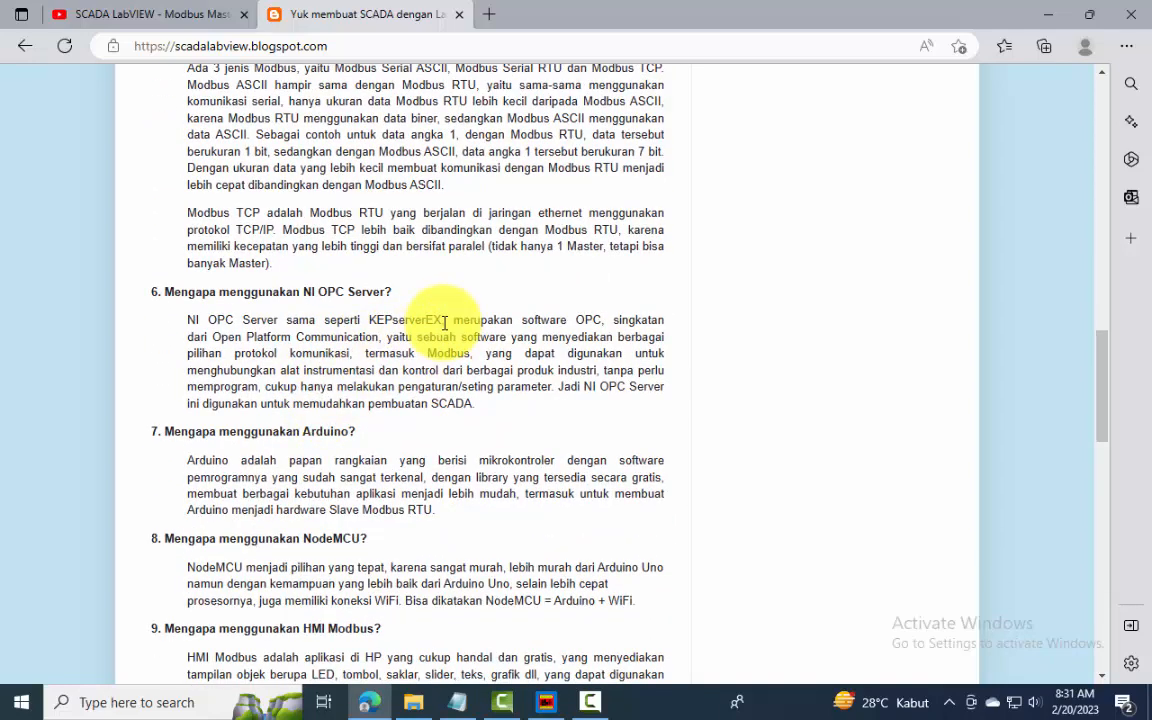
drag(278, 320, 187, 320)
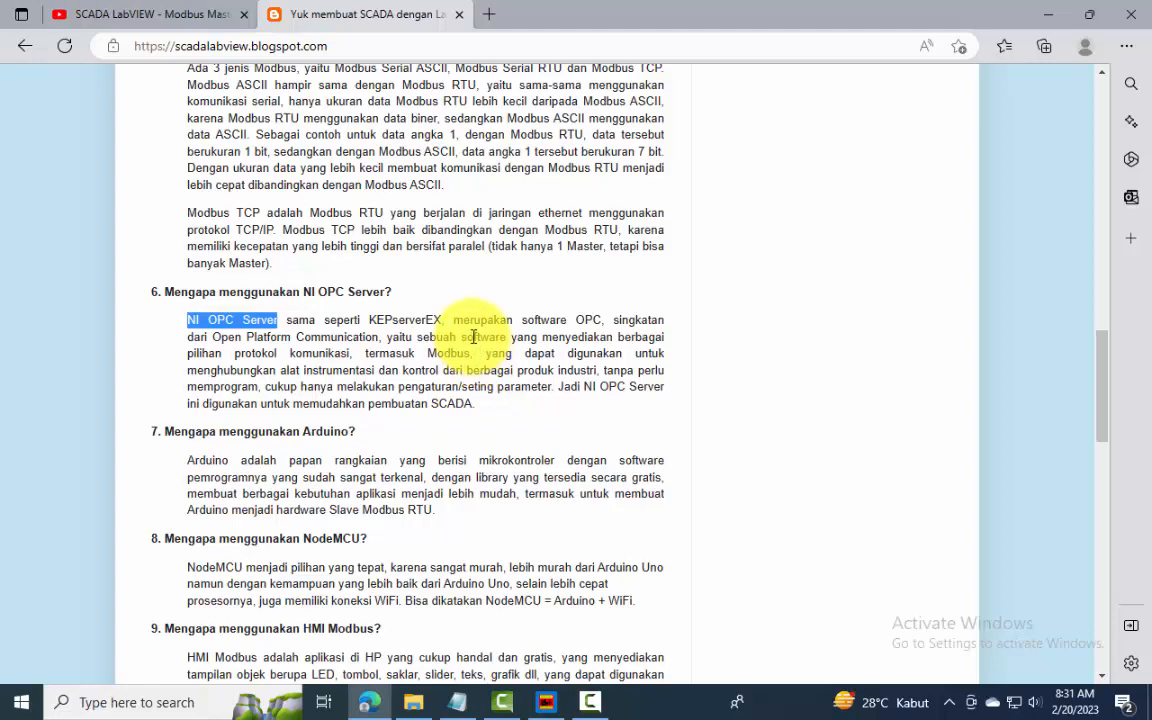
Review the Pengantar page's list of SCADA build stages, the example video and the opening sections on SCADA and LabVIEW
scroll(477, 334, up, 10)
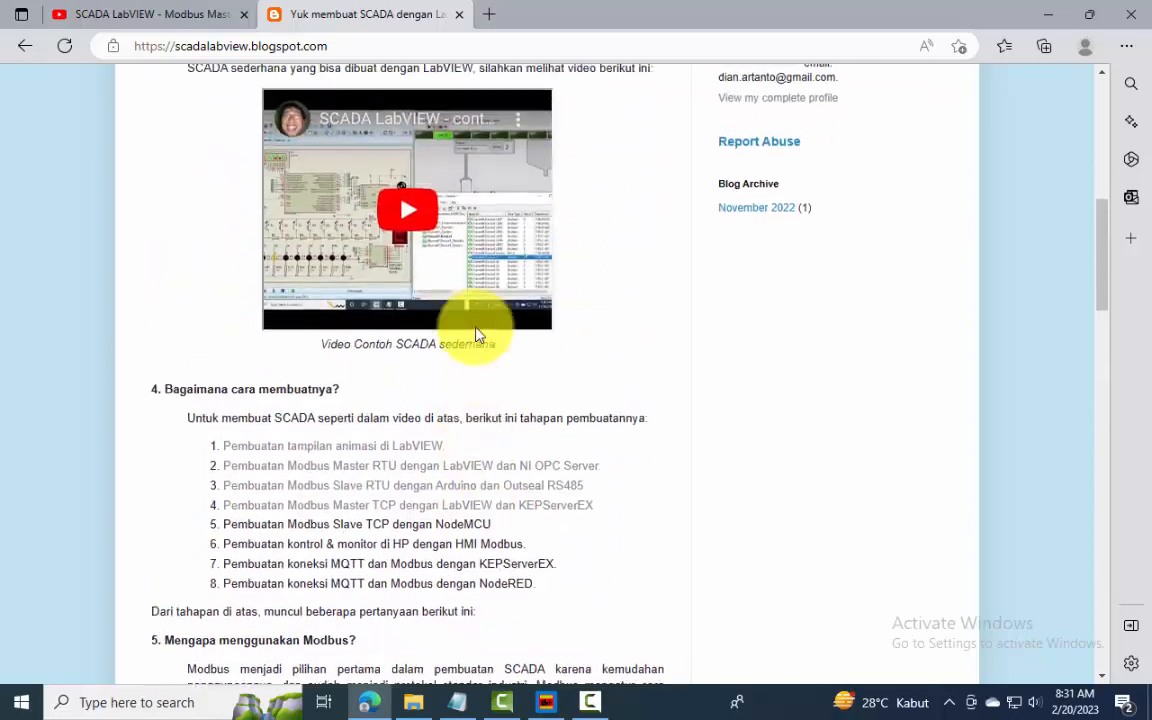
scroll(477, 334, up, 2)
scroll(424, 391, down, 1)
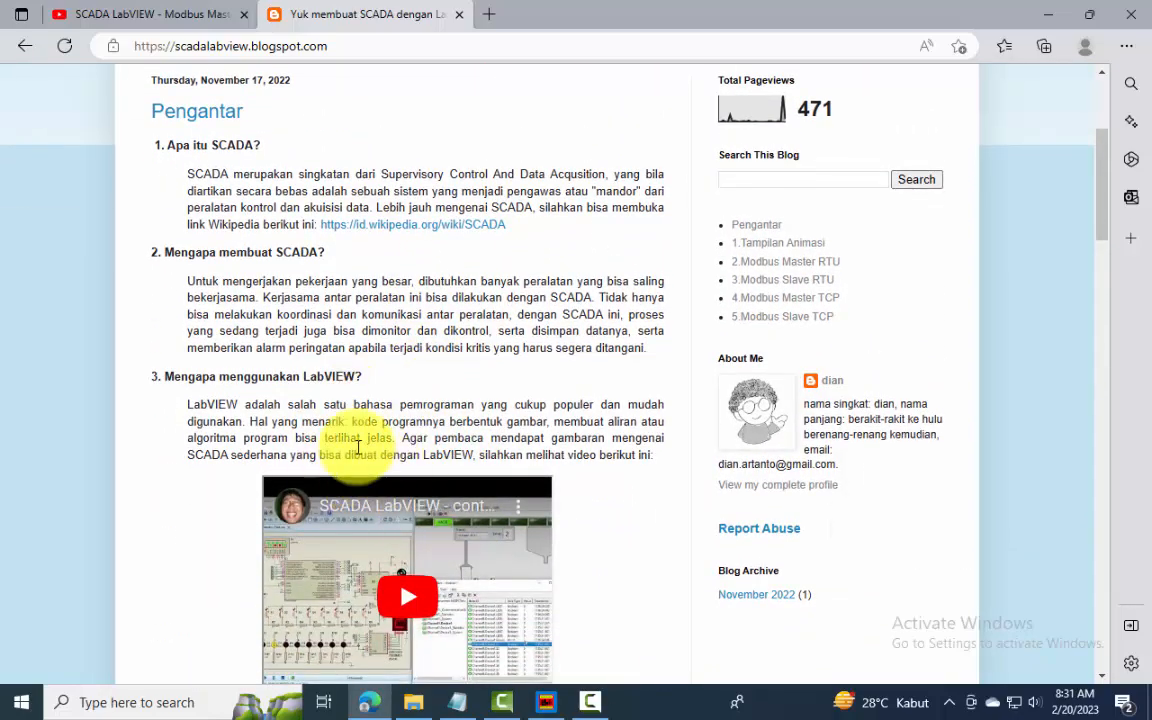
scroll(378, 481, down, 1)
scroll(363, 489, up, 1)
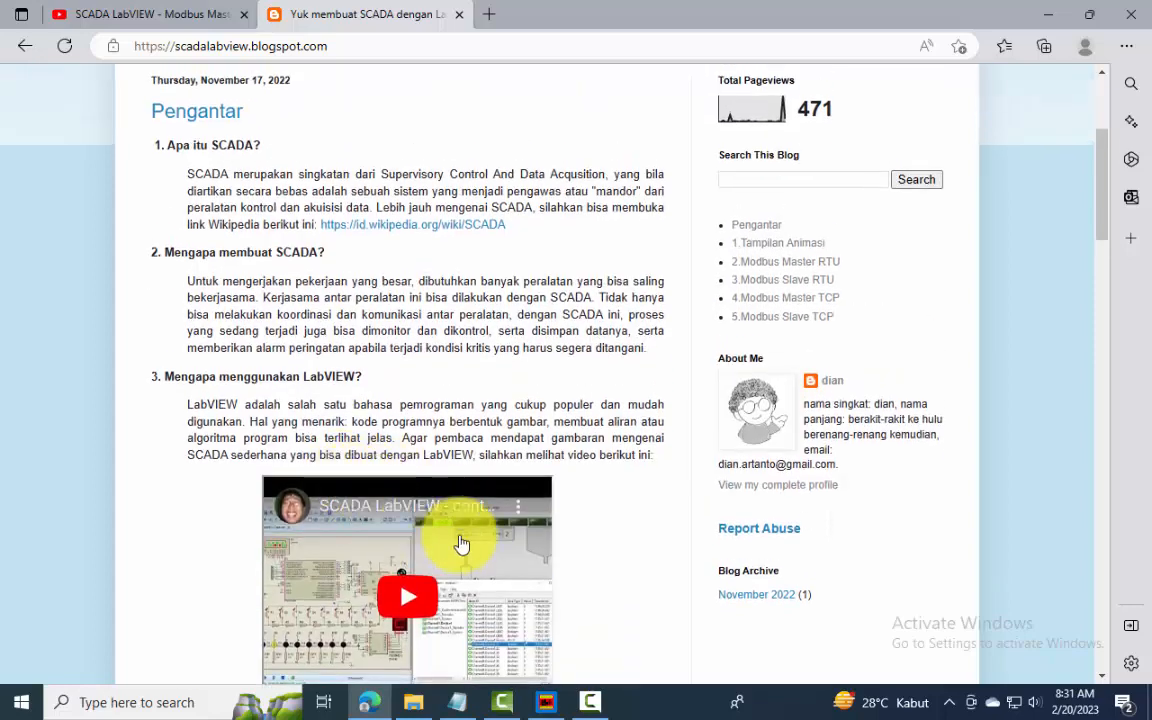
scroll(455, 535, down, 1)
Open the blog's 1.Tampilan Animasi page and read through its stages from the Inkscape background to the moving objects in LabVIEW
scroll(416, 488, up, 5)
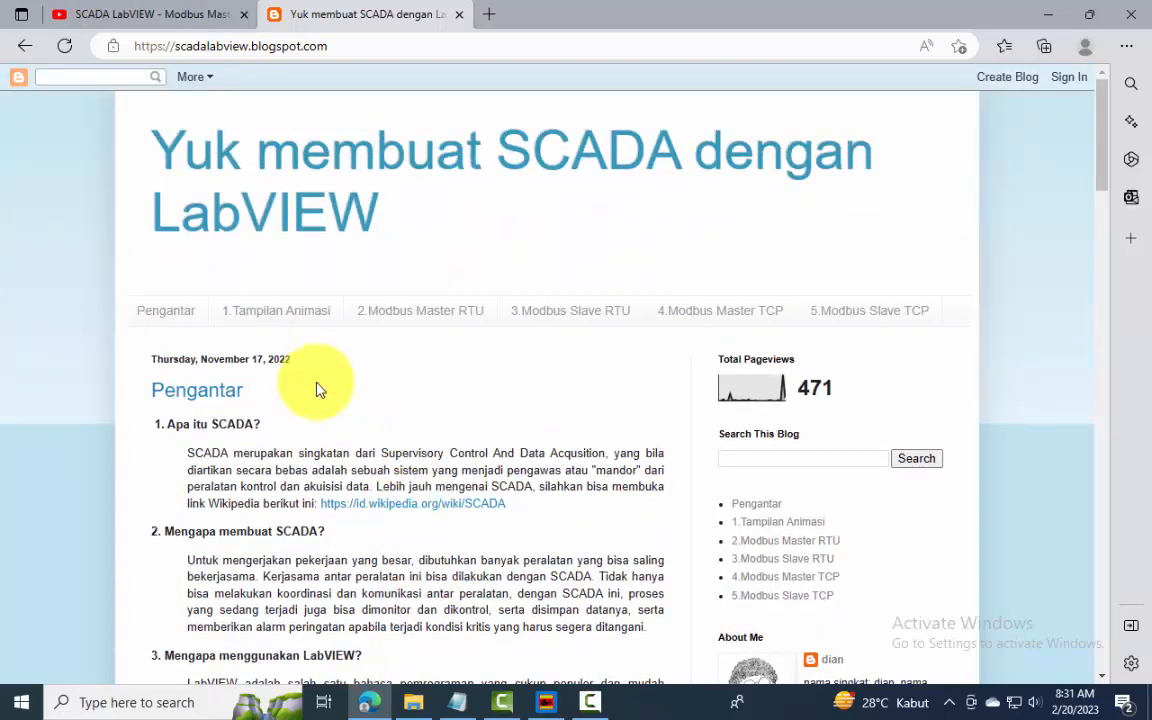
click(271, 314)
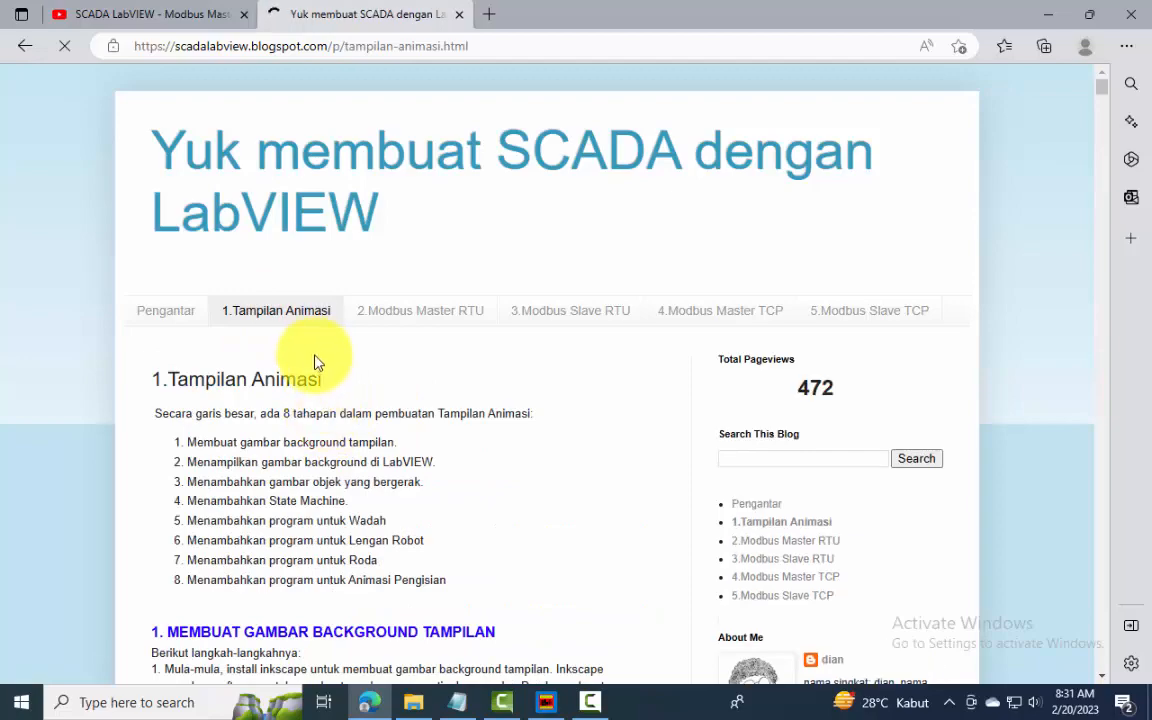
scroll(350, 510, down, 6)
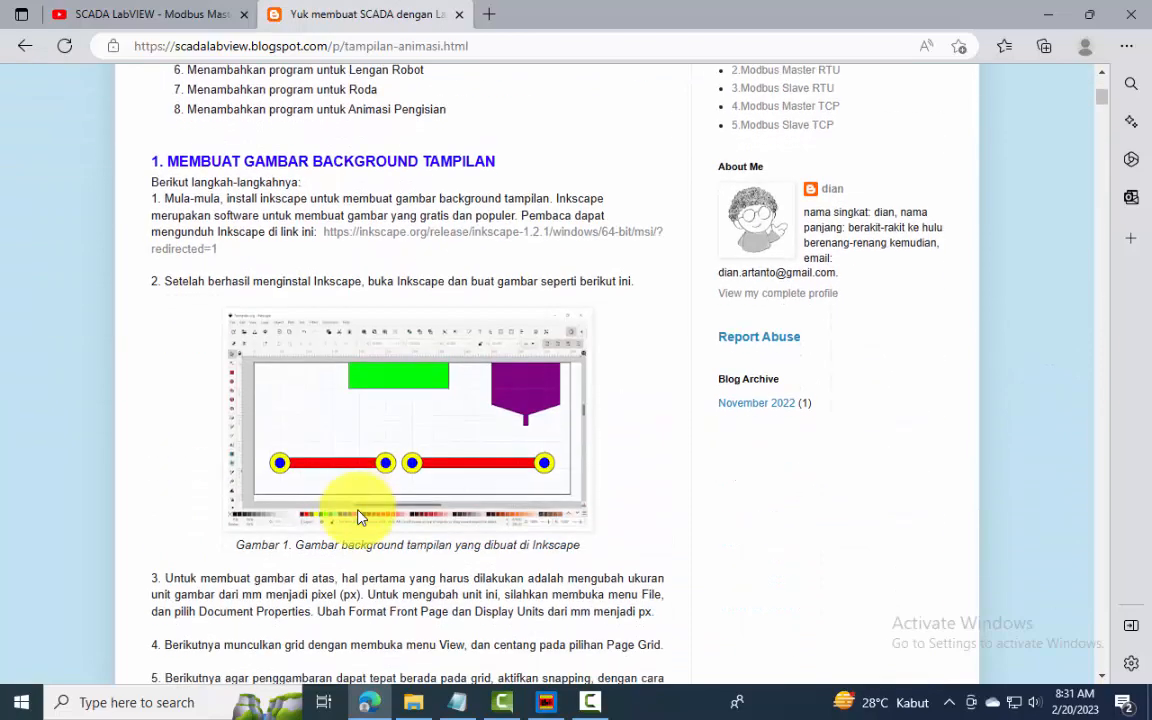
scroll(360, 517, down, 5)
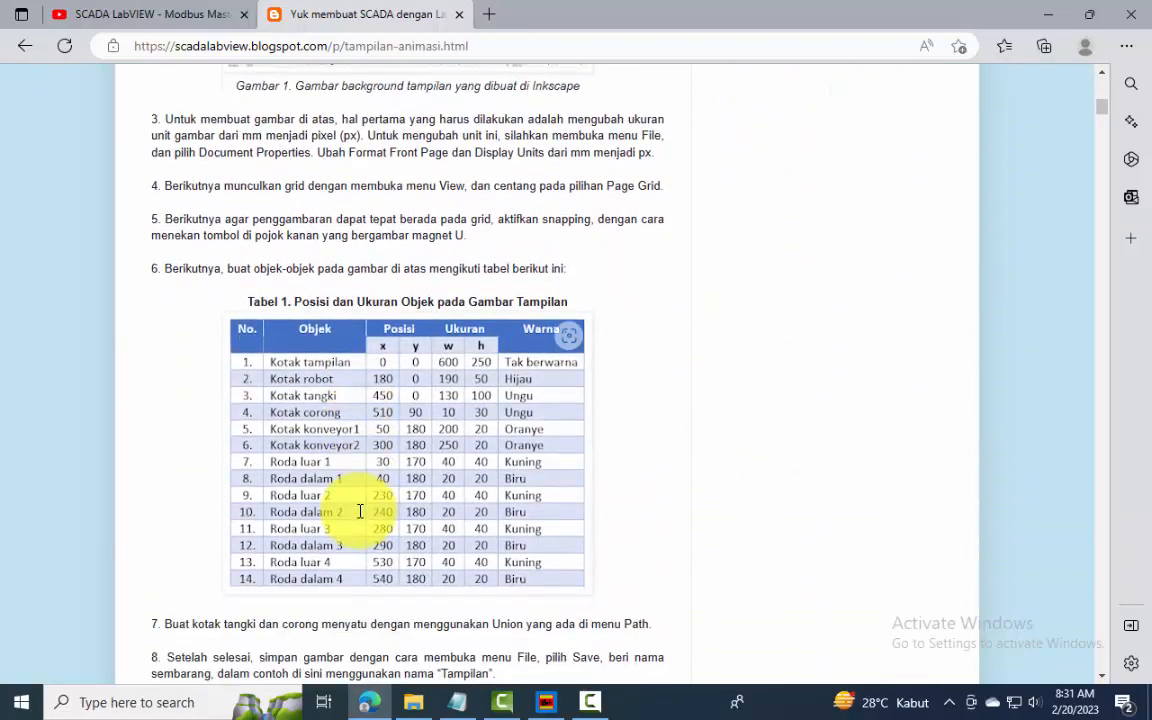
scroll(360, 519, down, 13)
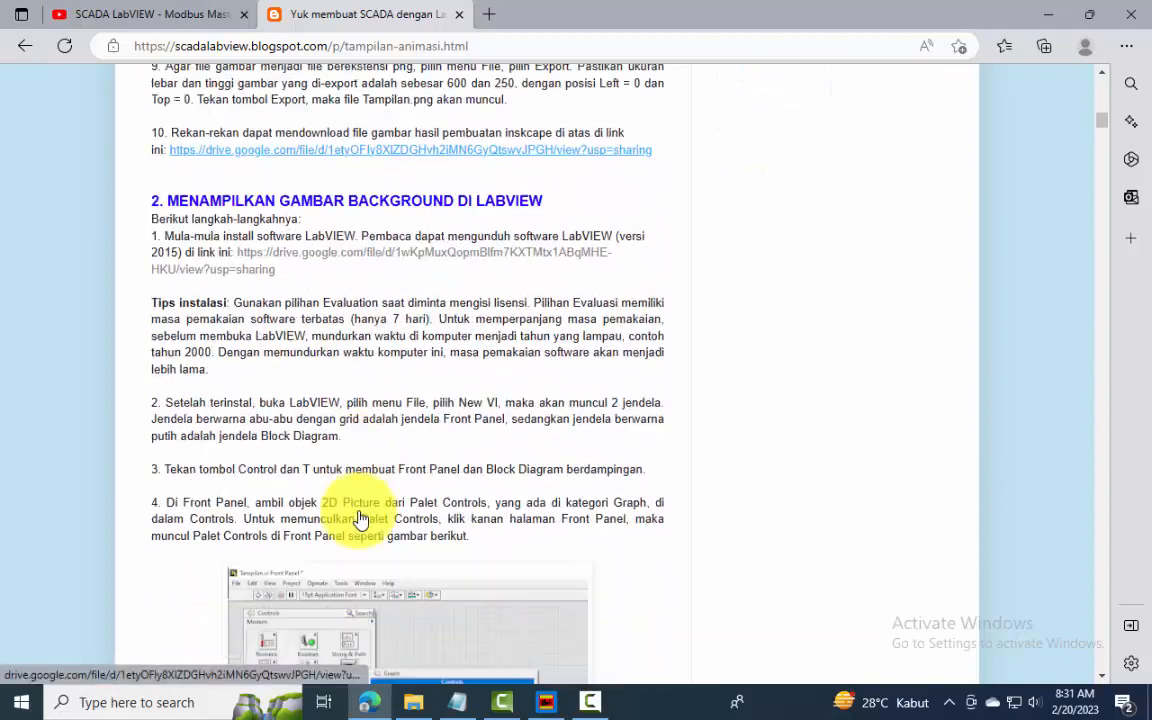
scroll(361, 518, down, 20)
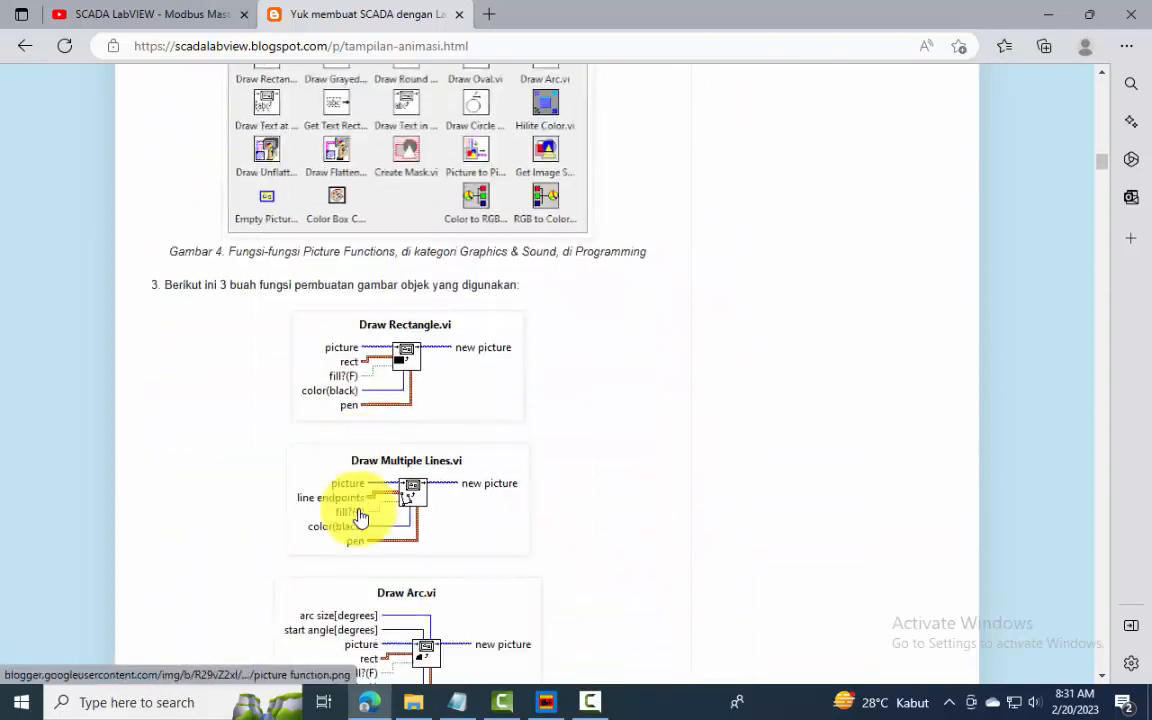
scroll(361, 516, down, 8)
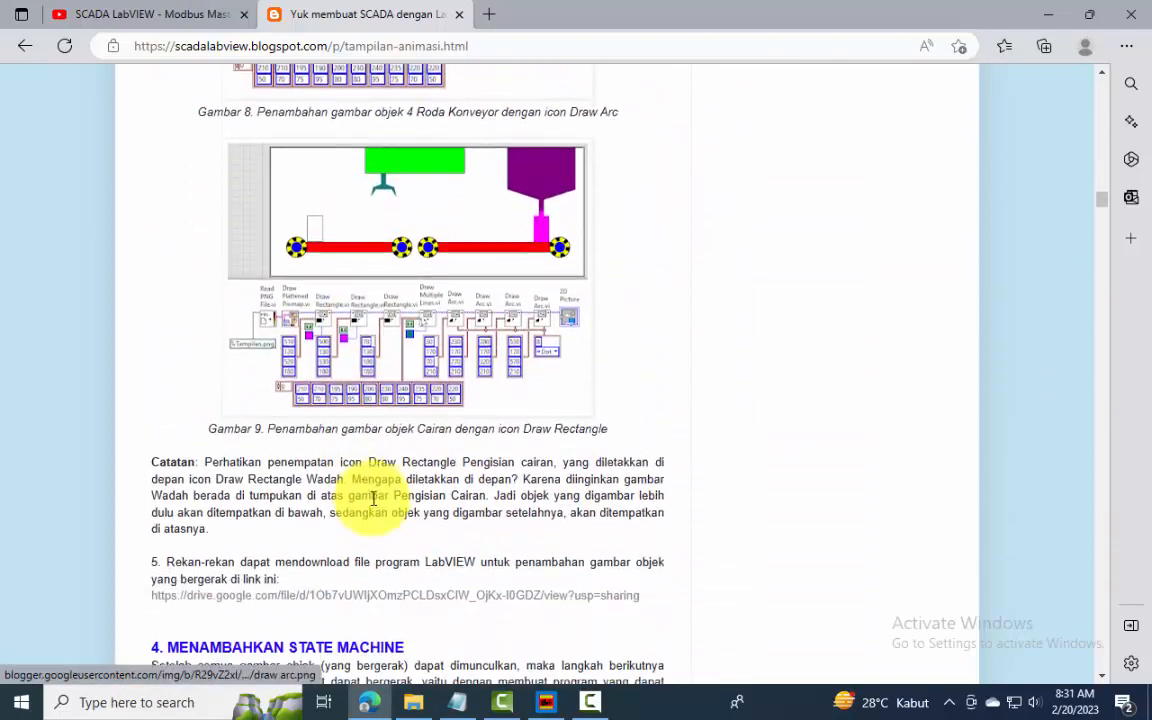
scroll(366, 485, up, 10)
scroll(363, 475, up, 20)
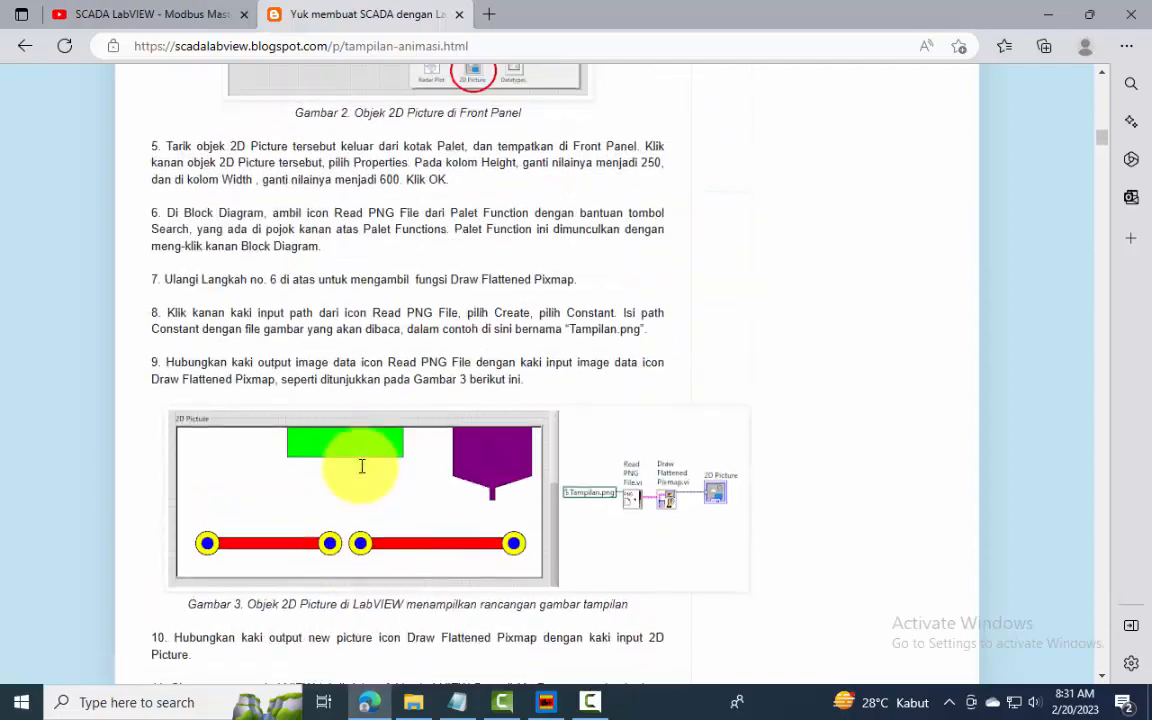
Read the 2.Modbus Master RTU page through its actuator section and tables, and open the 3.Modbus Slave RTU page
scroll(361, 465, up, 15)
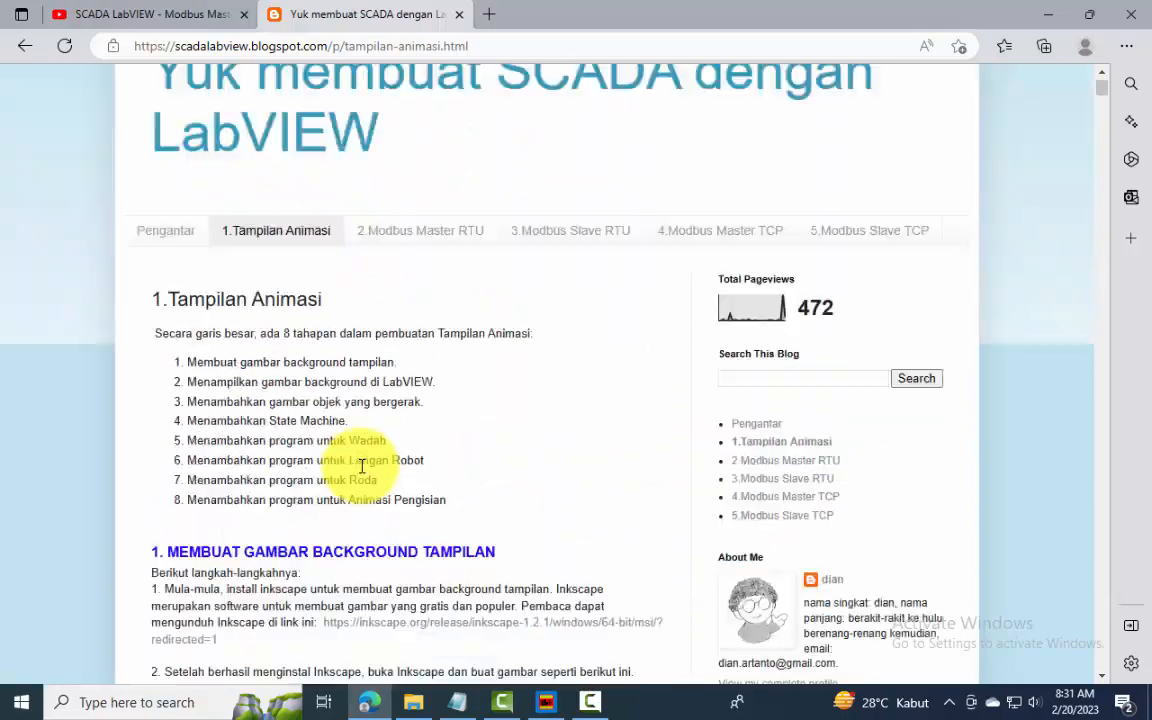
click(426, 314)
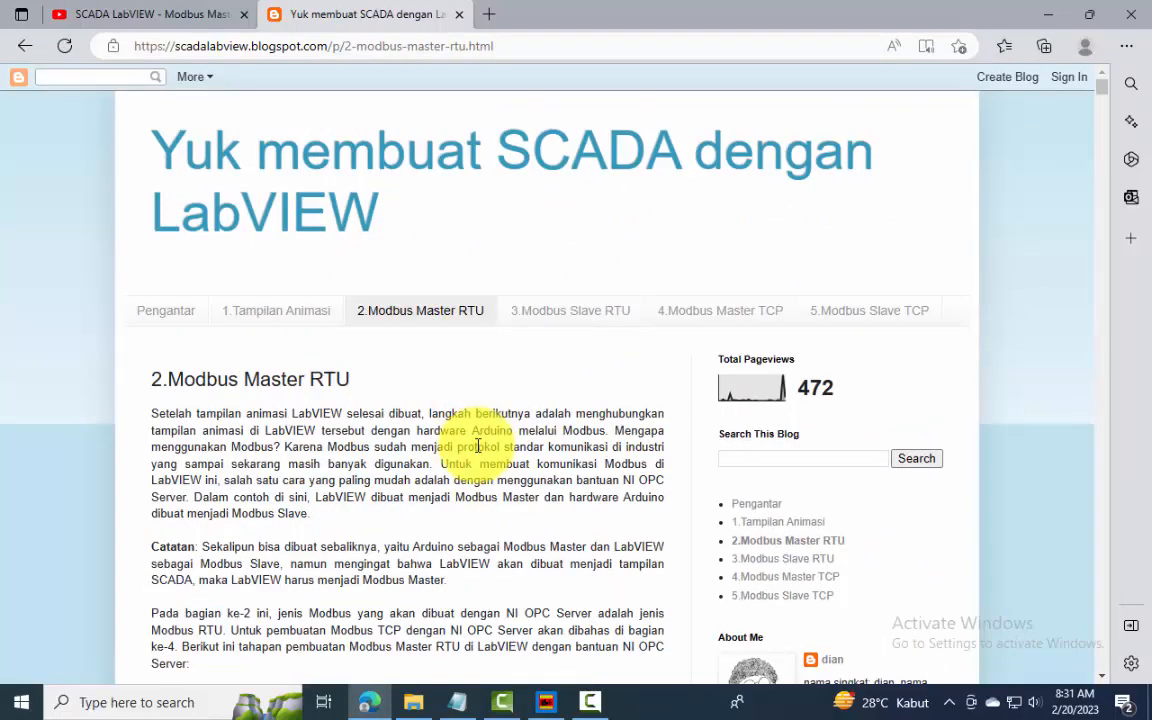
scroll(478, 463, down, 10)
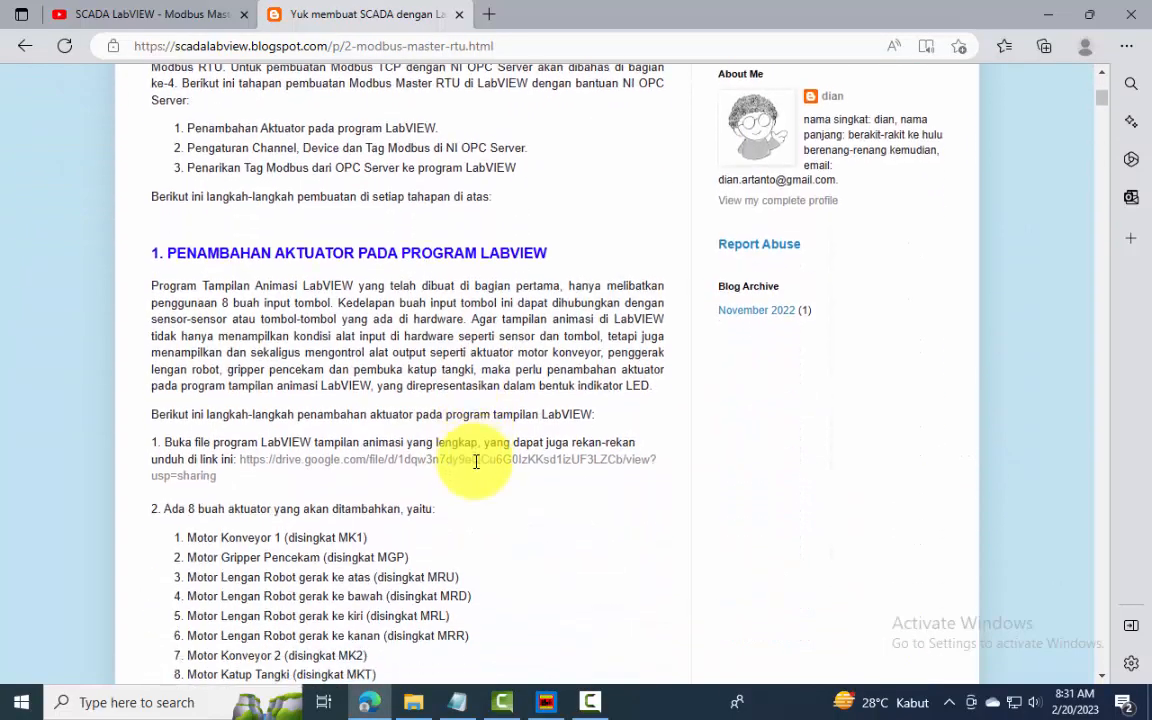
scroll(476, 461, down, 15)
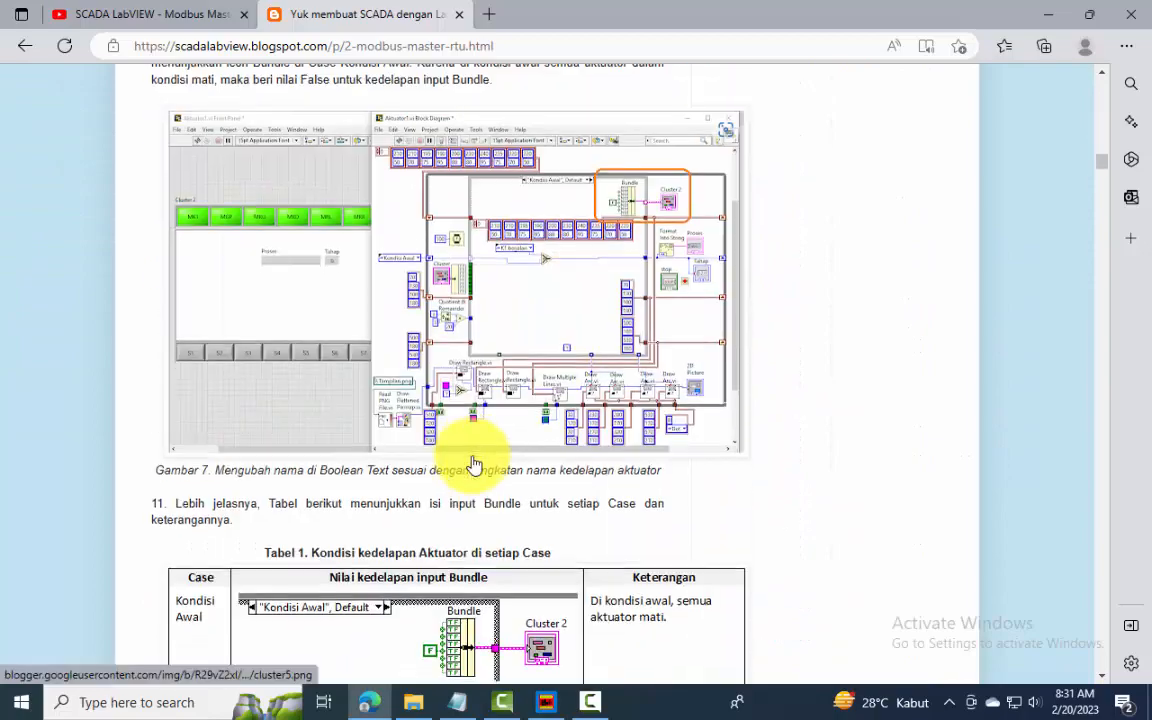
scroll(474, 460, down, 10)
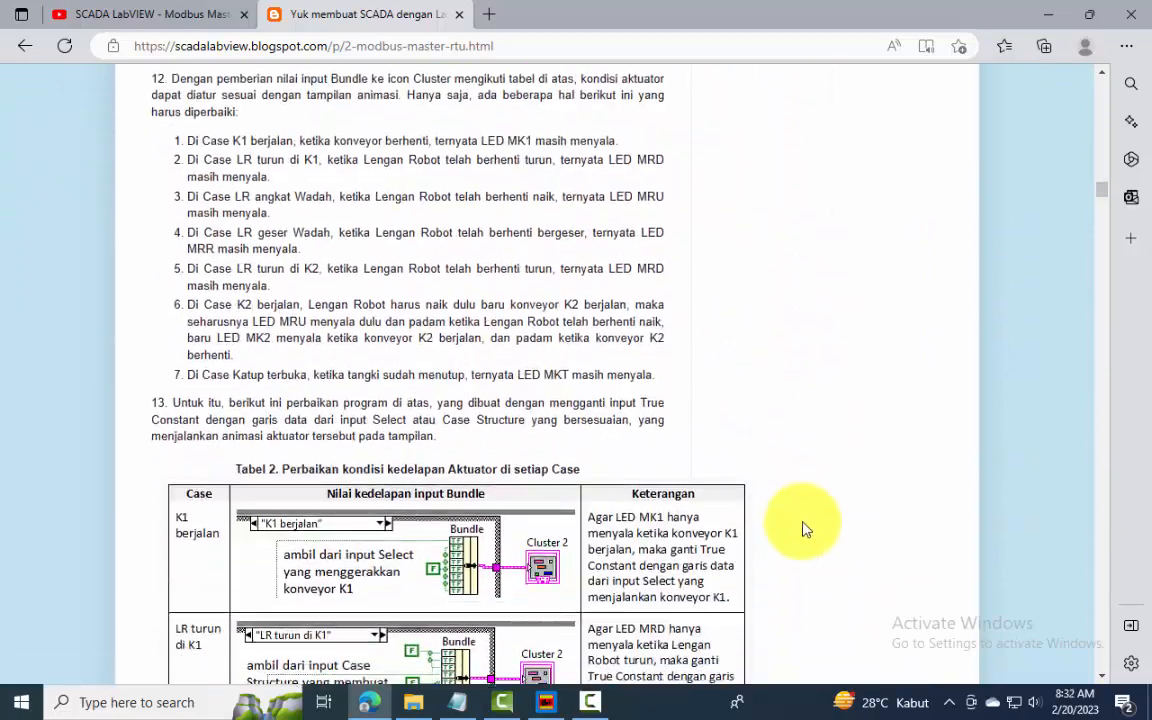
drag(1102, 191, 1136, 655)
click(265, 552)
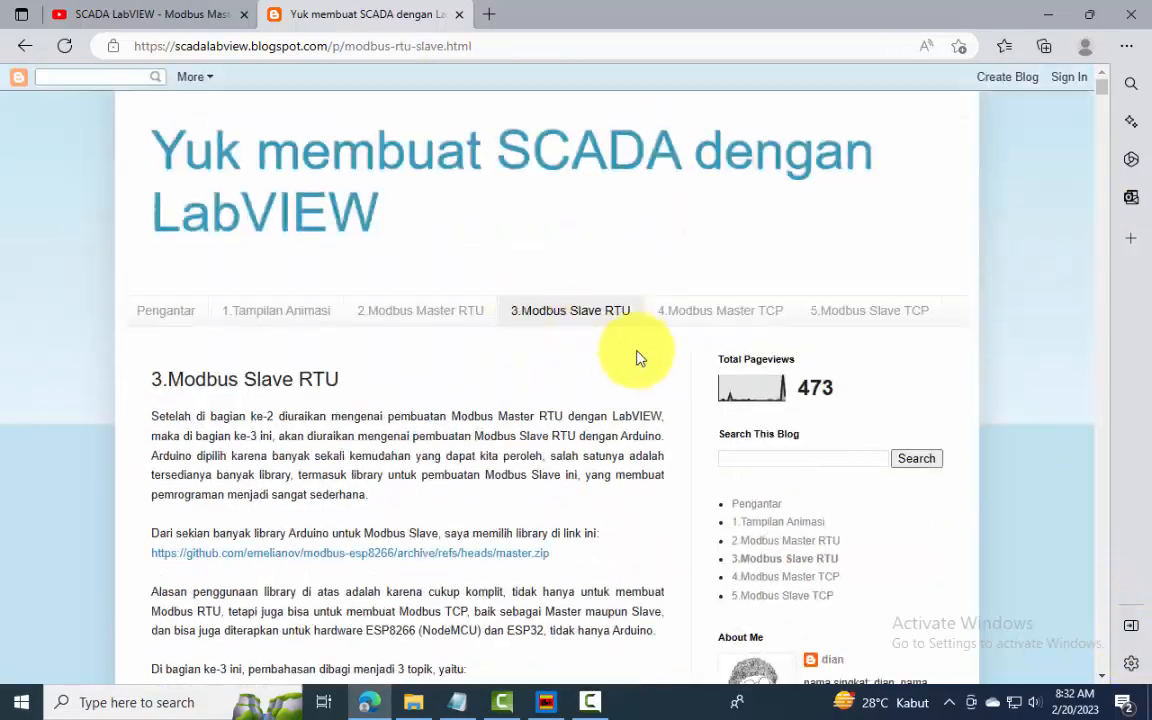
Open the 4.Modbus Master TCP page and read the OPC explanation and KEPServerEX steps up to choosing the Modbus TCP/IP Ethernet channel
click(724, 318)
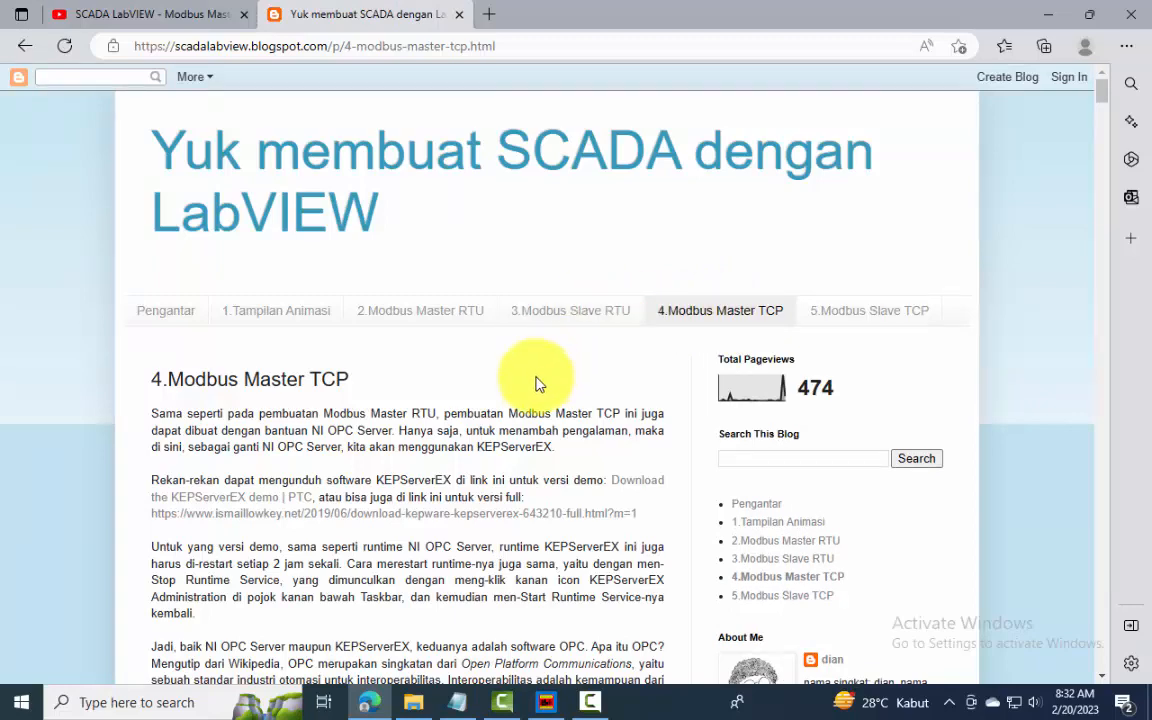
scroll(537, 384, down, 1)
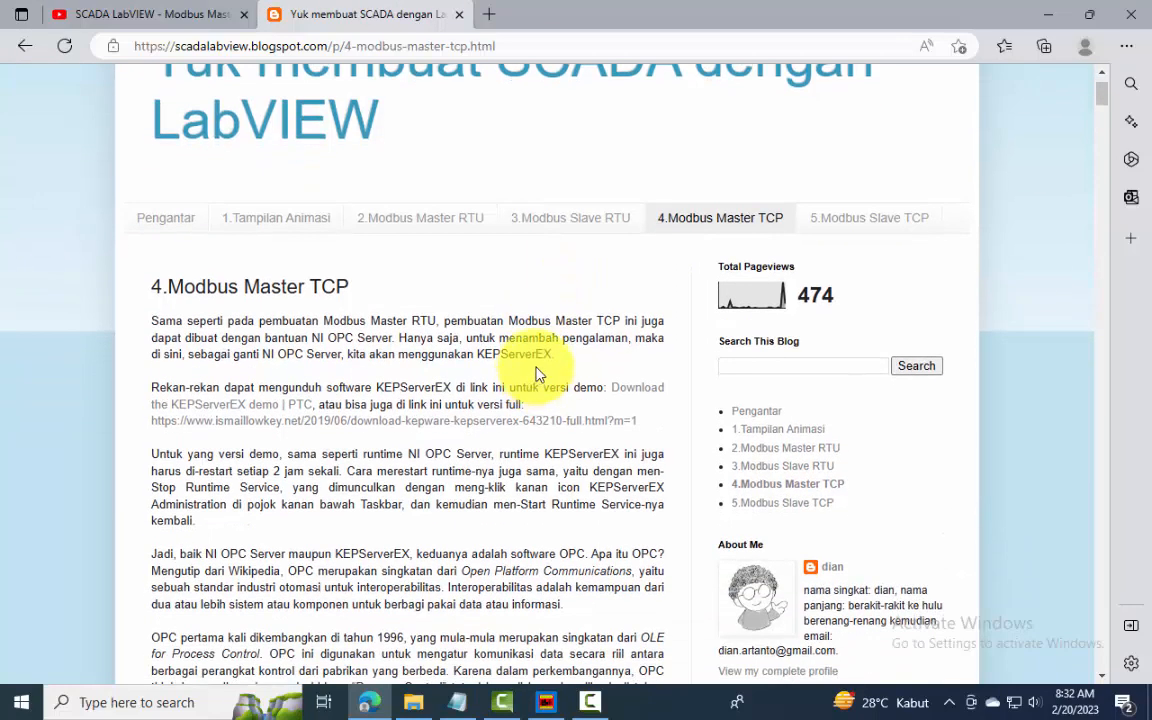
scroll(537, 374, down, 8)
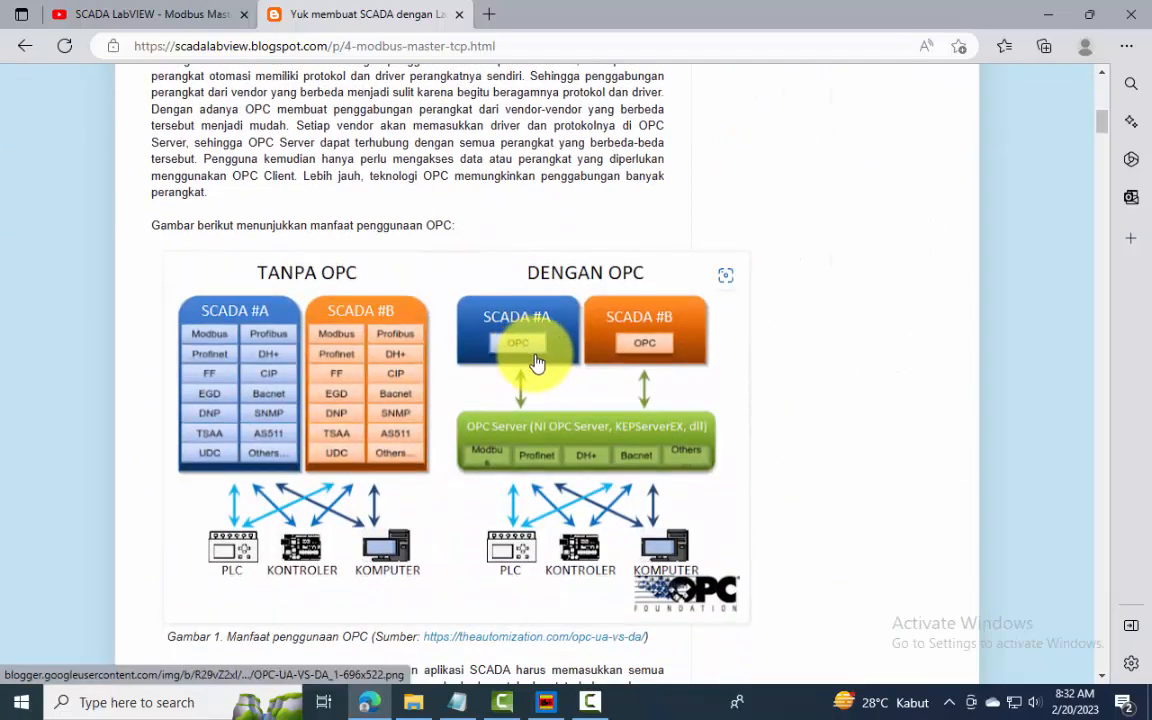
scroll(535, 360, down, 5)
scroll(548, 358, down, 5)
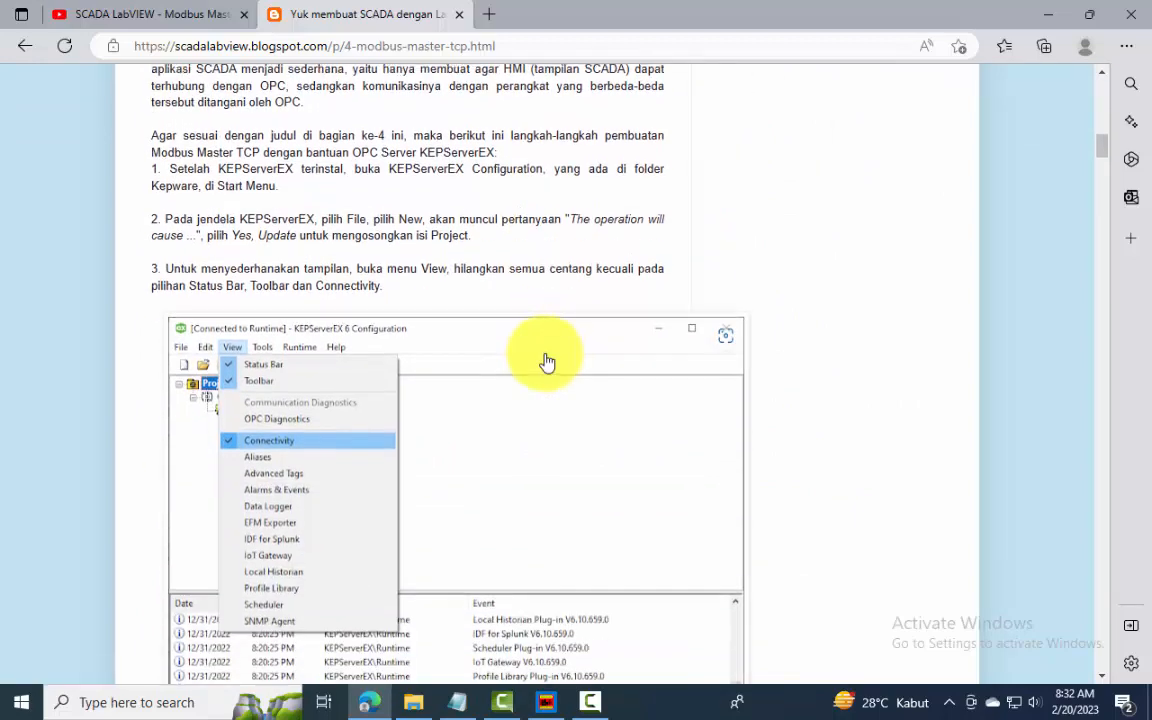
scroll(548, 358, down, 4)
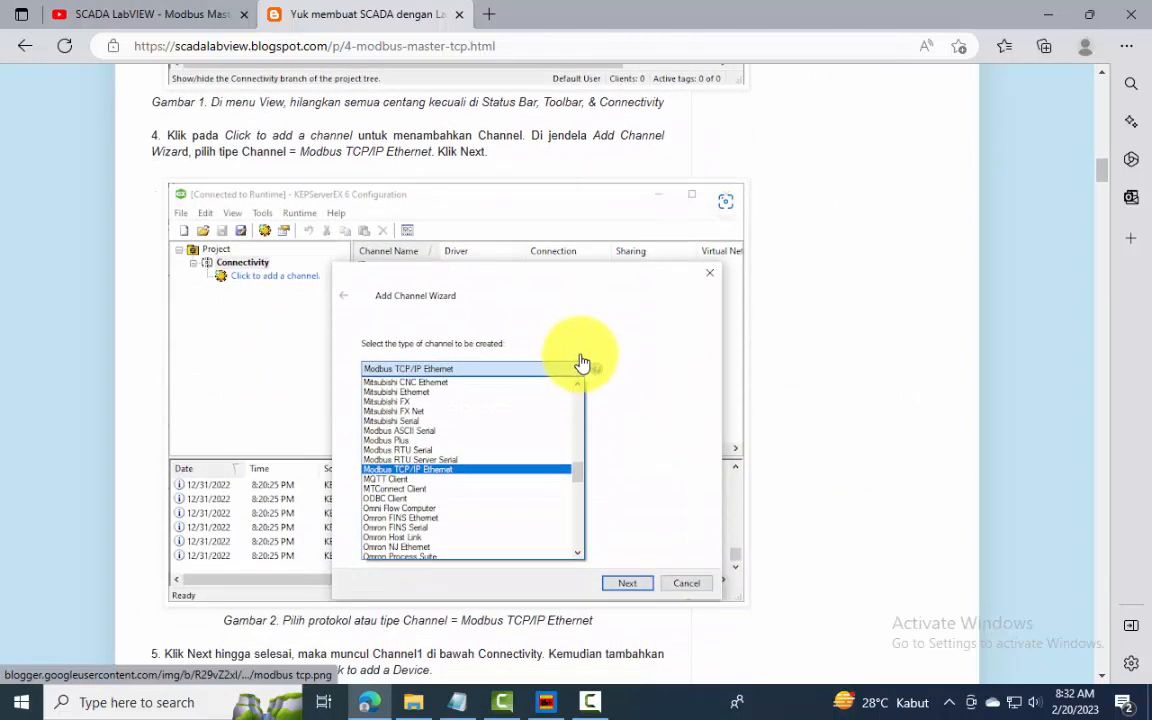
scroll(578, 362, down, 2)
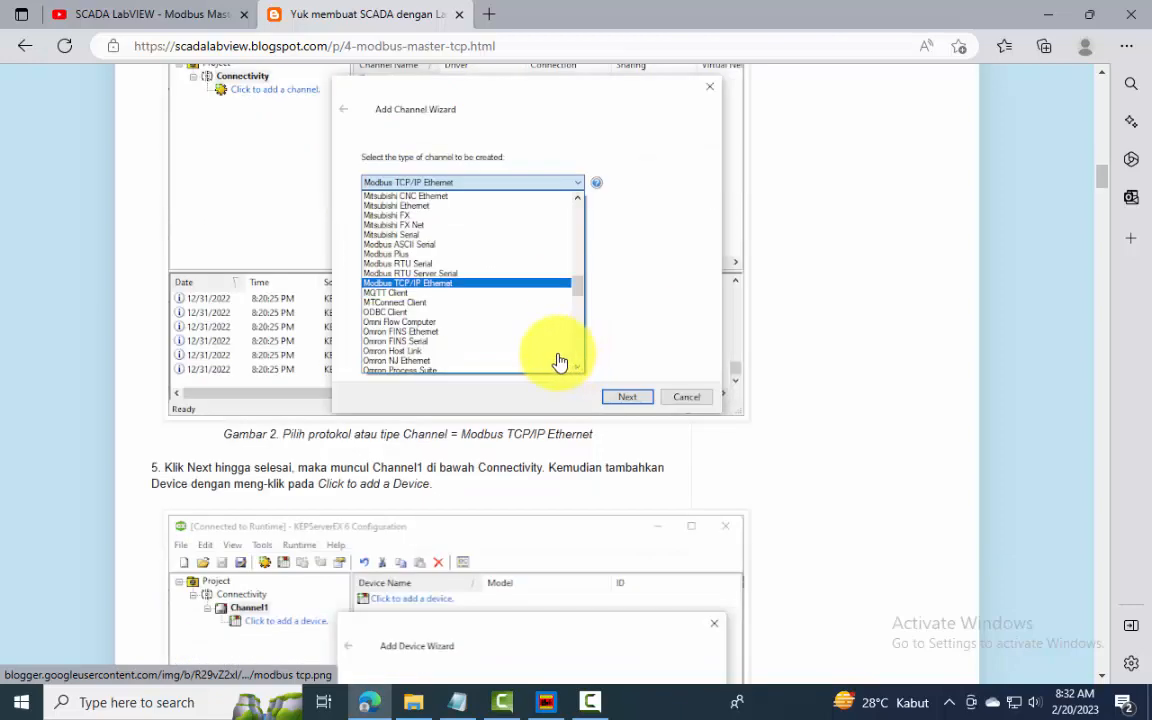
scroll(560, 360, down, 1)
scroll(560, 360, up, 1)
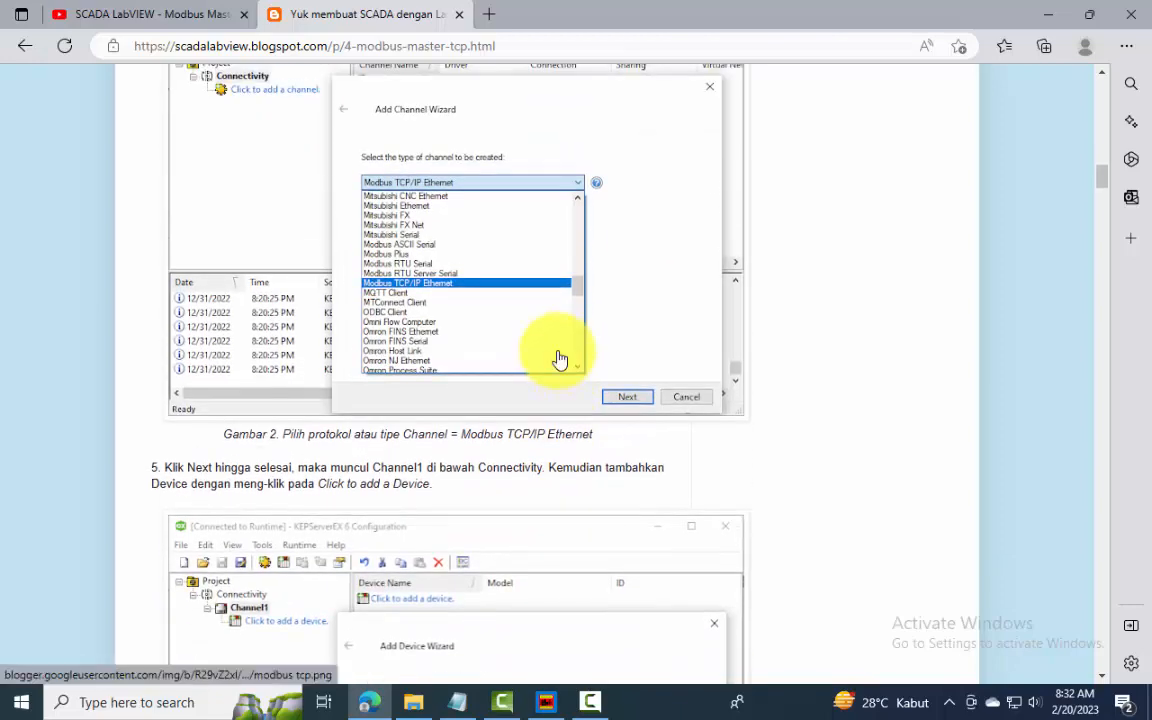
scroll(560, 360, up, 1)
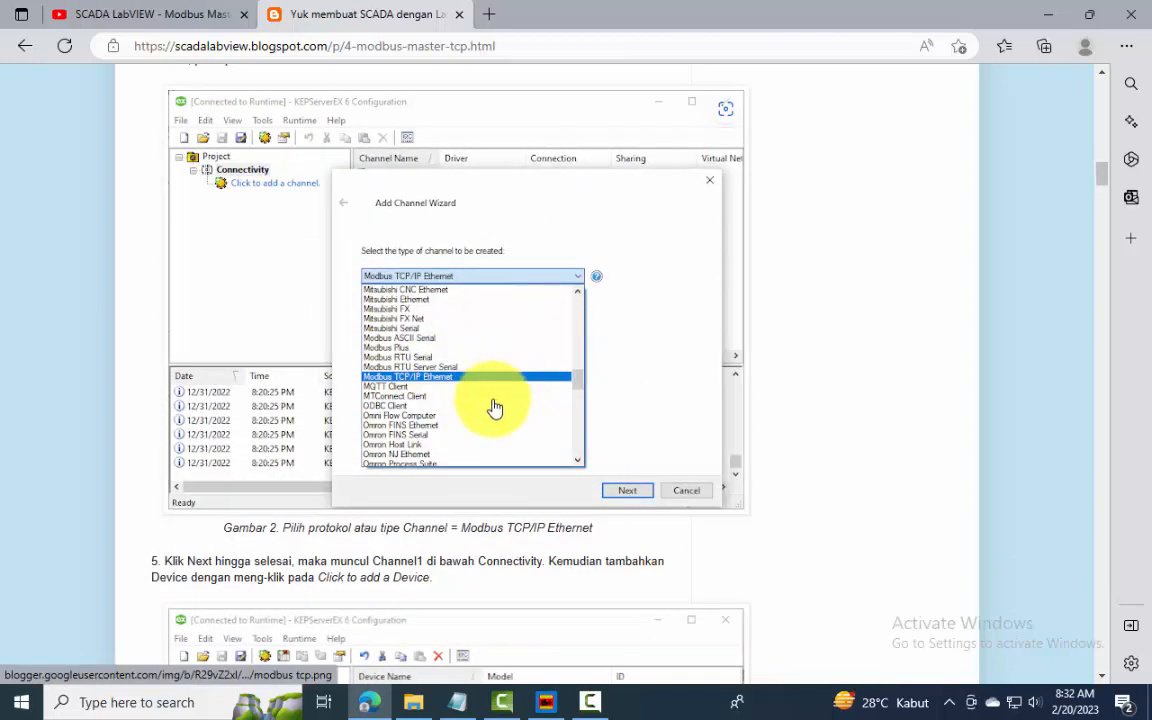
Examine the KEPServerEX steps for adding the device, setting its ID and creating the static tags with their addresses
scroll(494, 405, down, 3)
scroll(494, 470, down, 1)
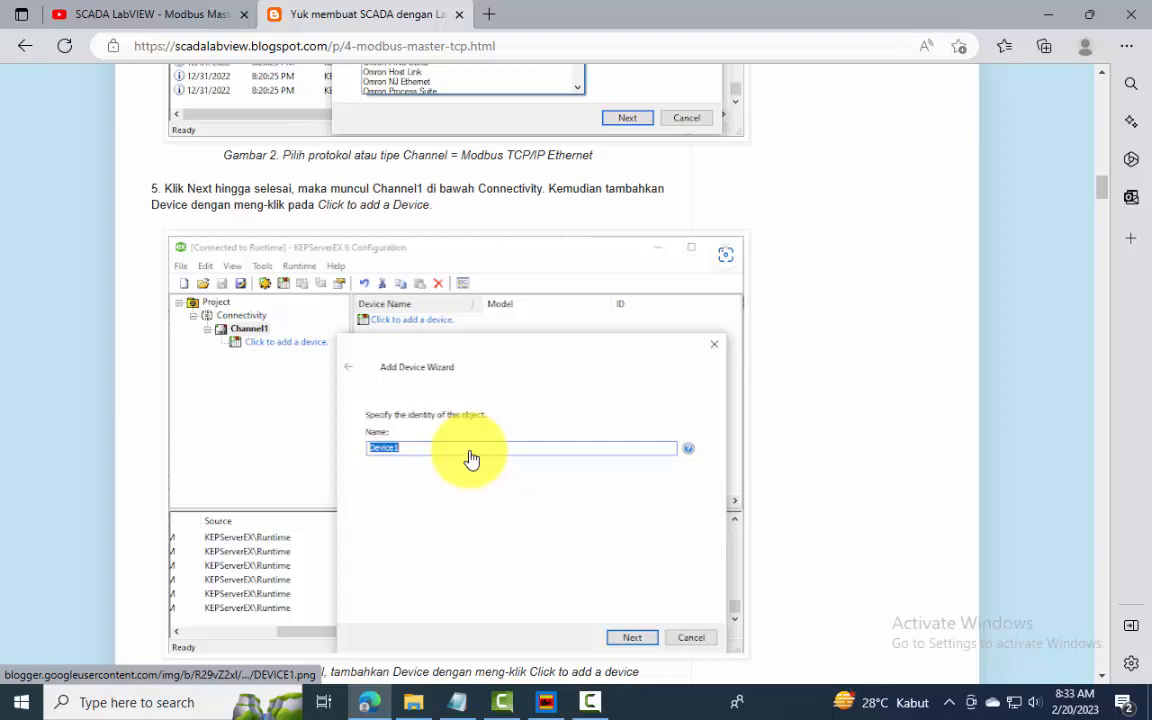
scroll(470, 455, down, 9)
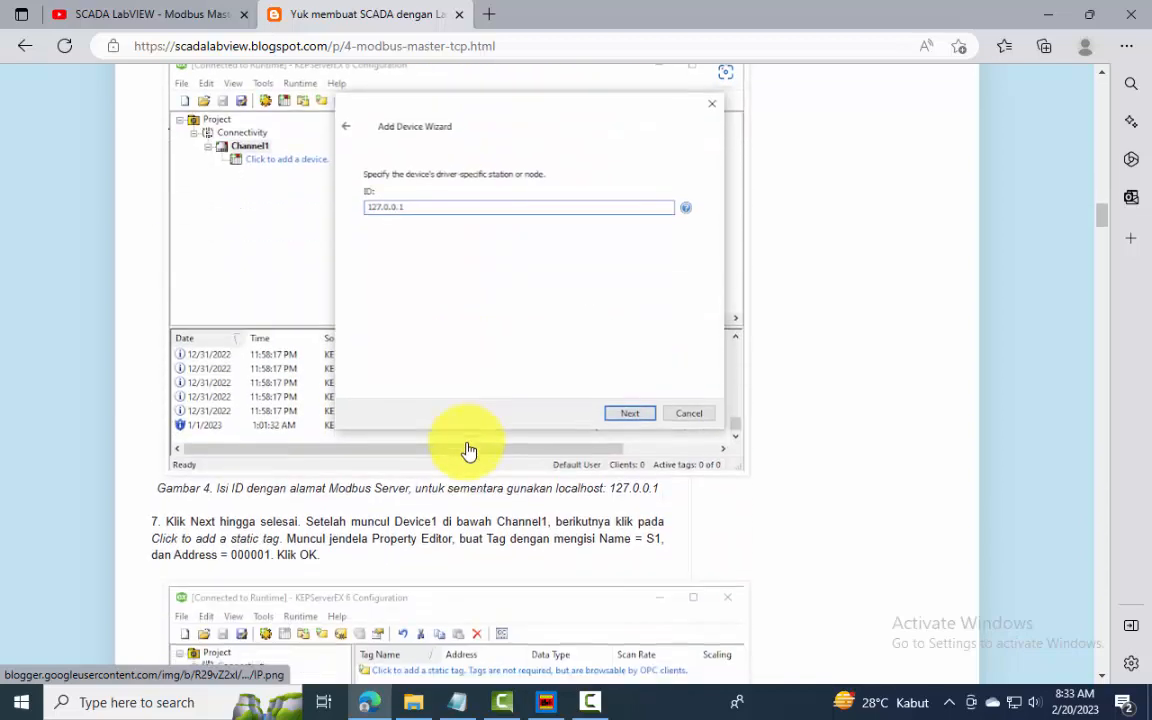
scroll(469, 452, down, 10)
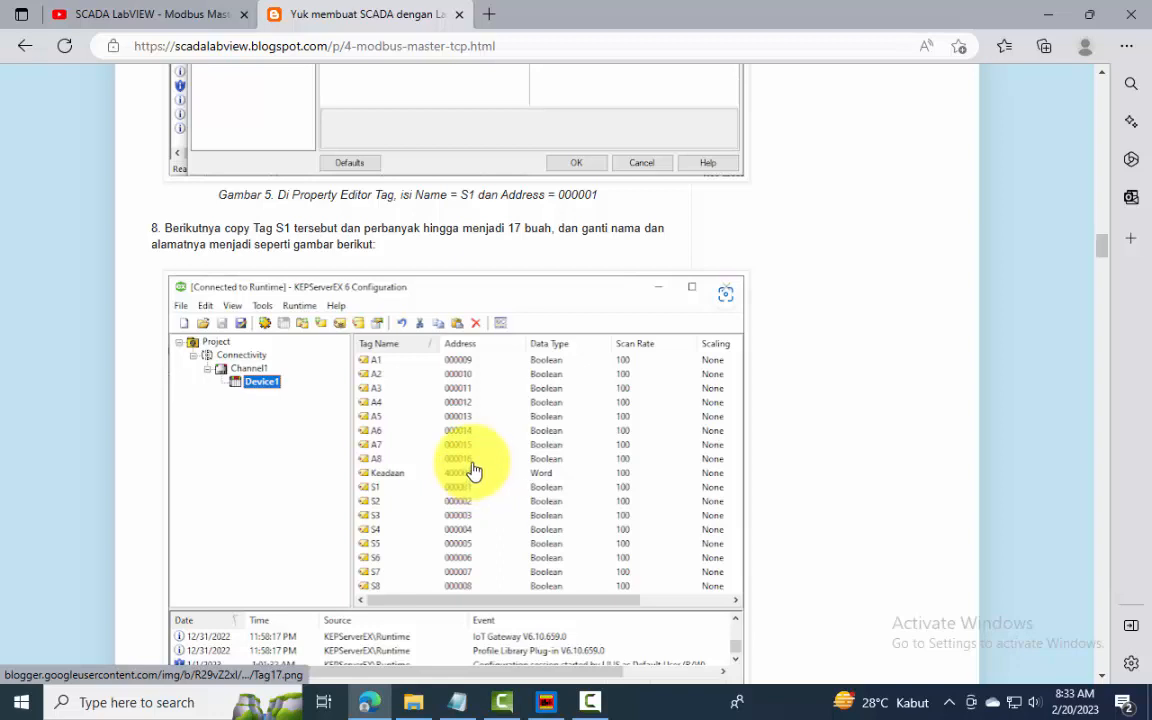
scroll(477, 468, down, 2)
scroll(478, 463, up, 10)
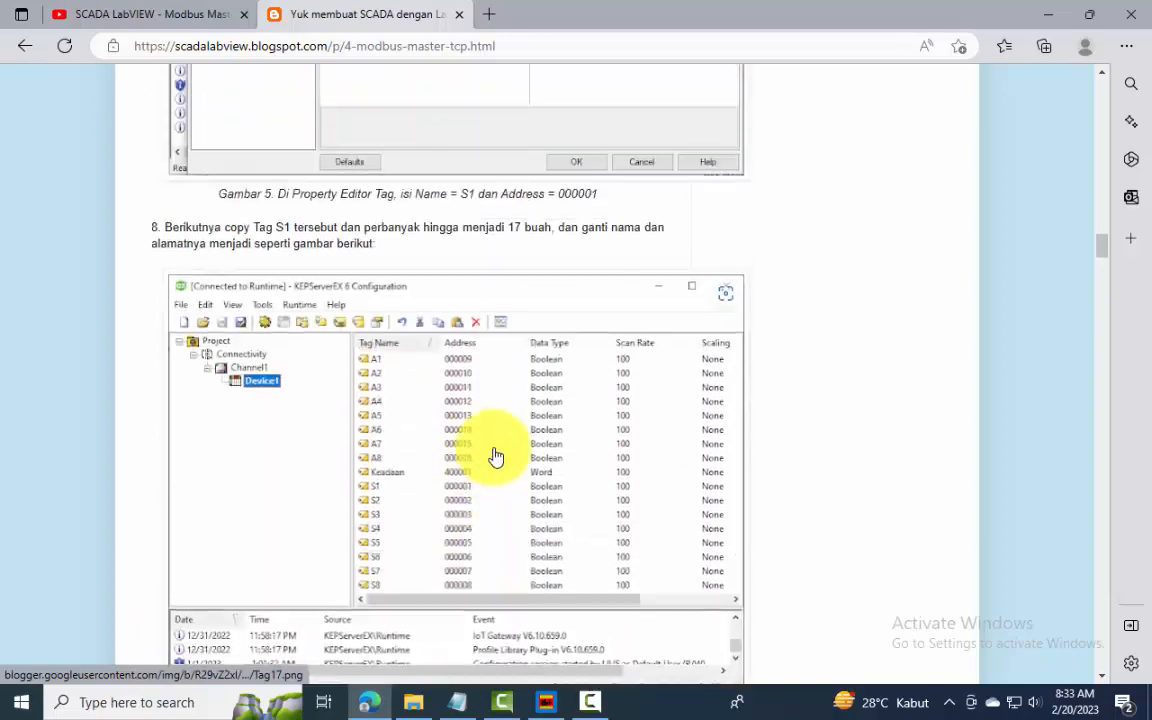
Open the 5.Modbus Slave TCP page and read about the NodeMCU pins, the LED&KEY module and the example Arduino code
scroll(648, 410, up, 15)
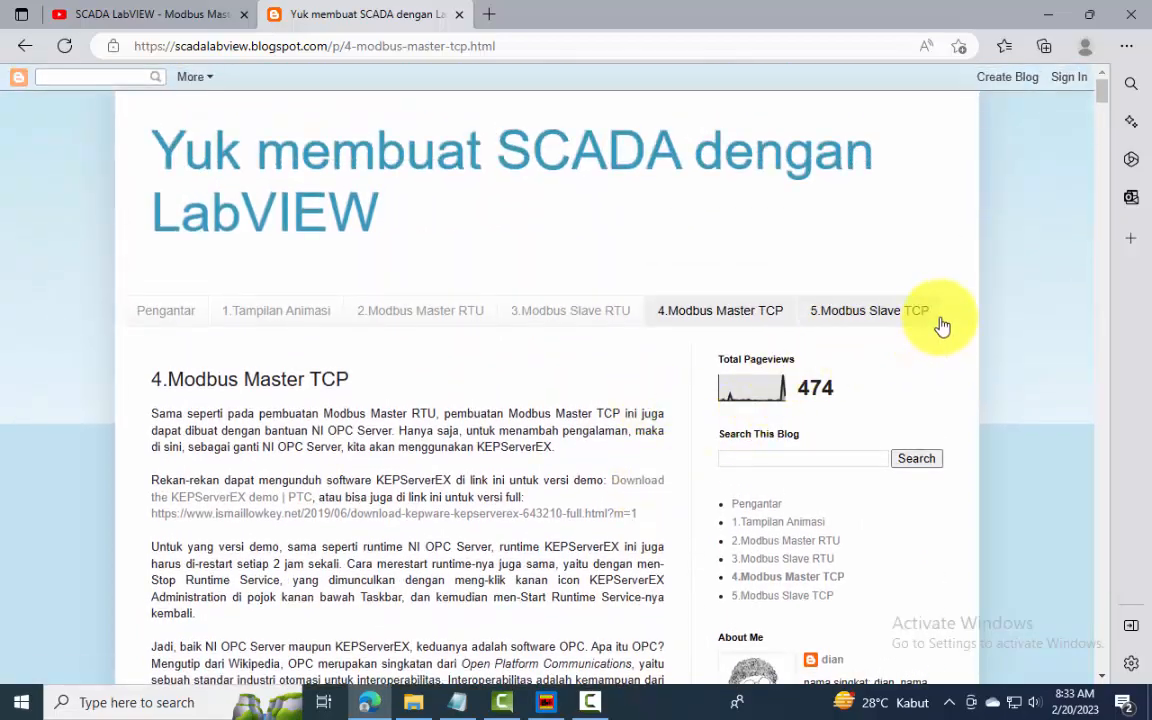
click(926, 311)
scroll(527, 360, down, 6)
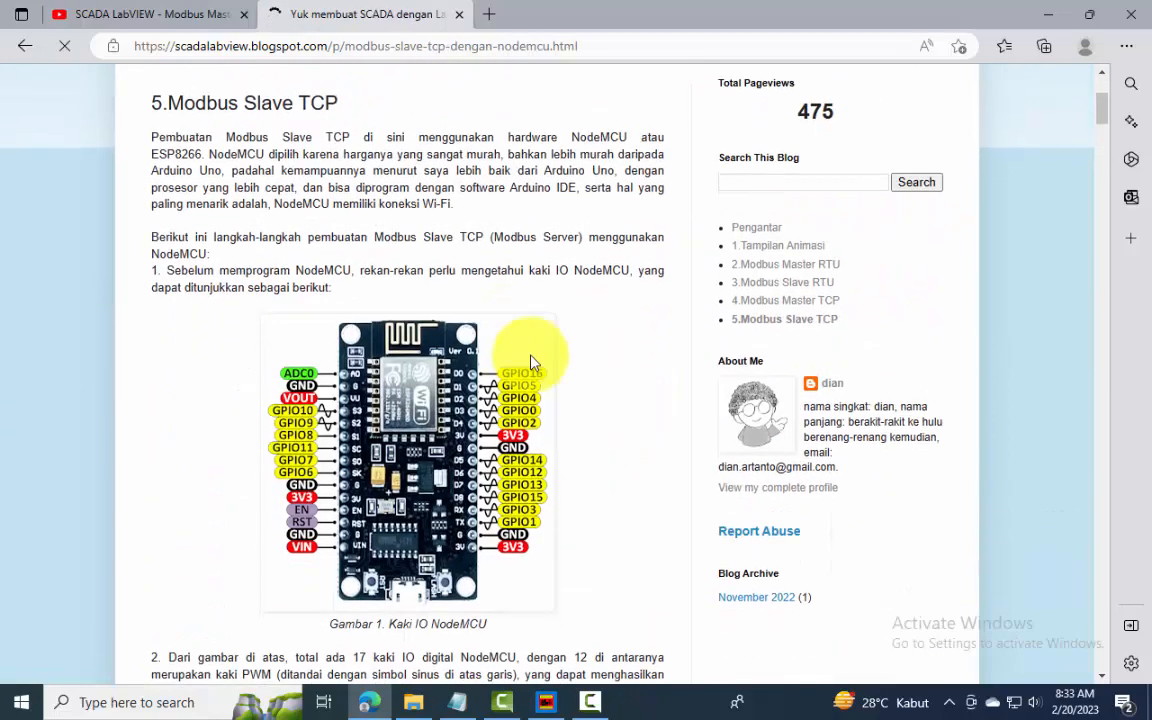
scroll(549, 352, down, 4)
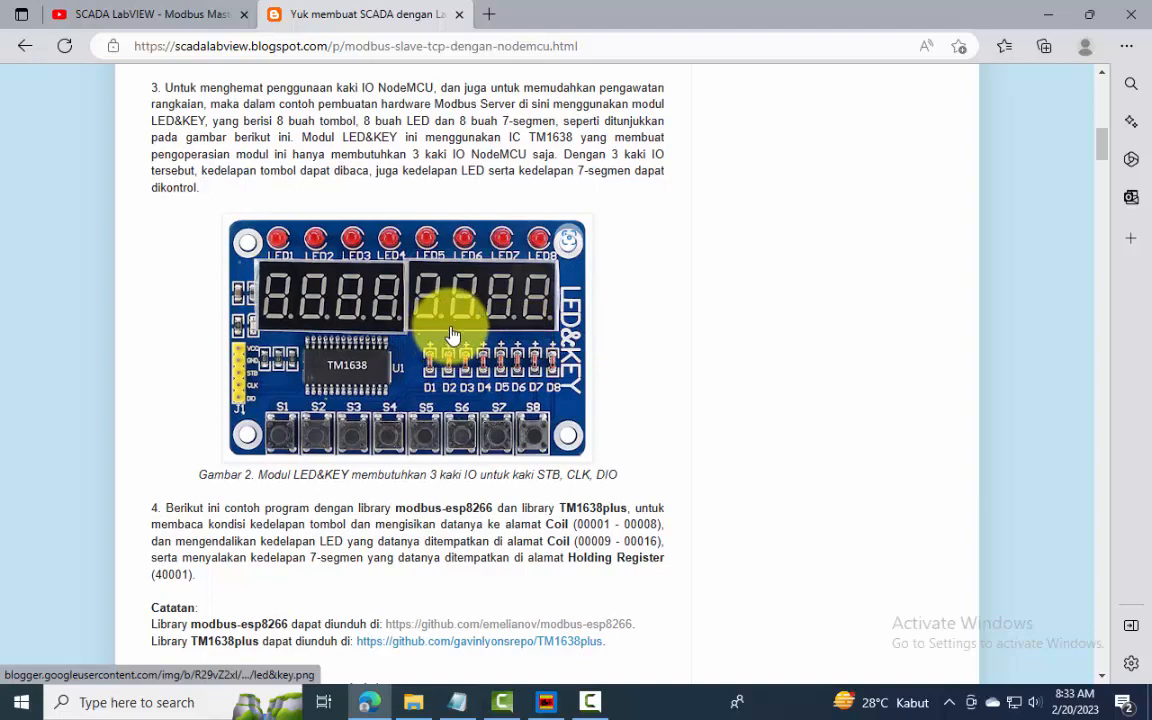
scroll(450, 334, down, 4)
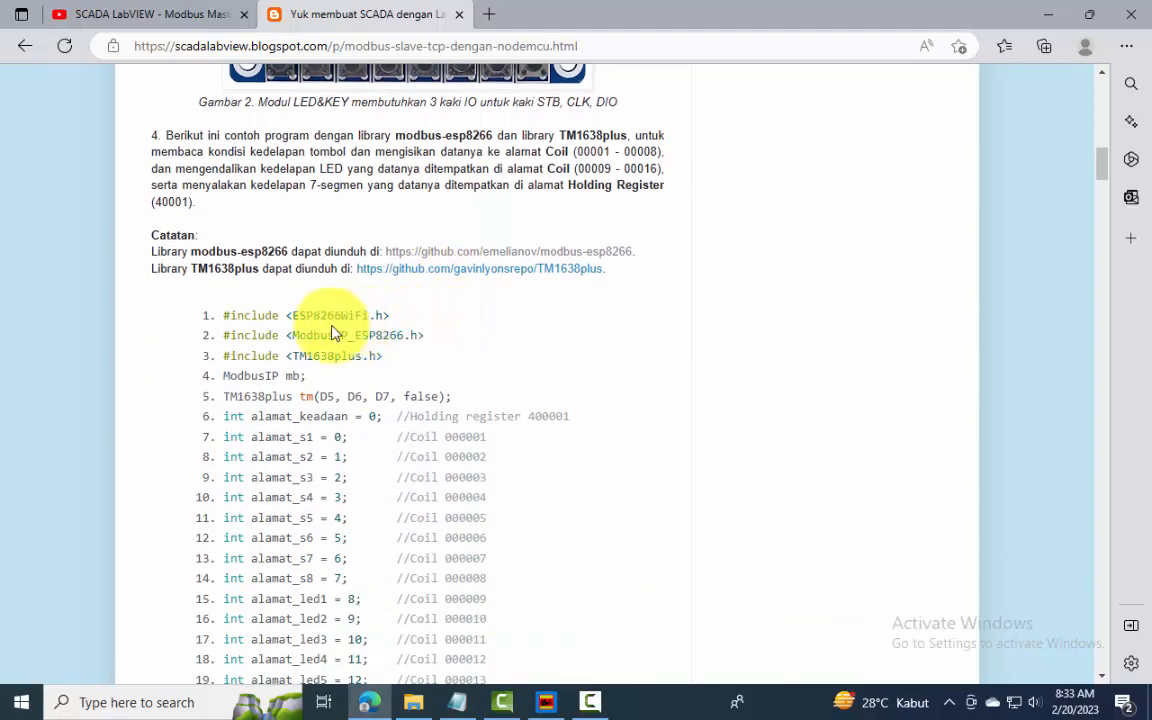
scroll(292, 360, down, 9)
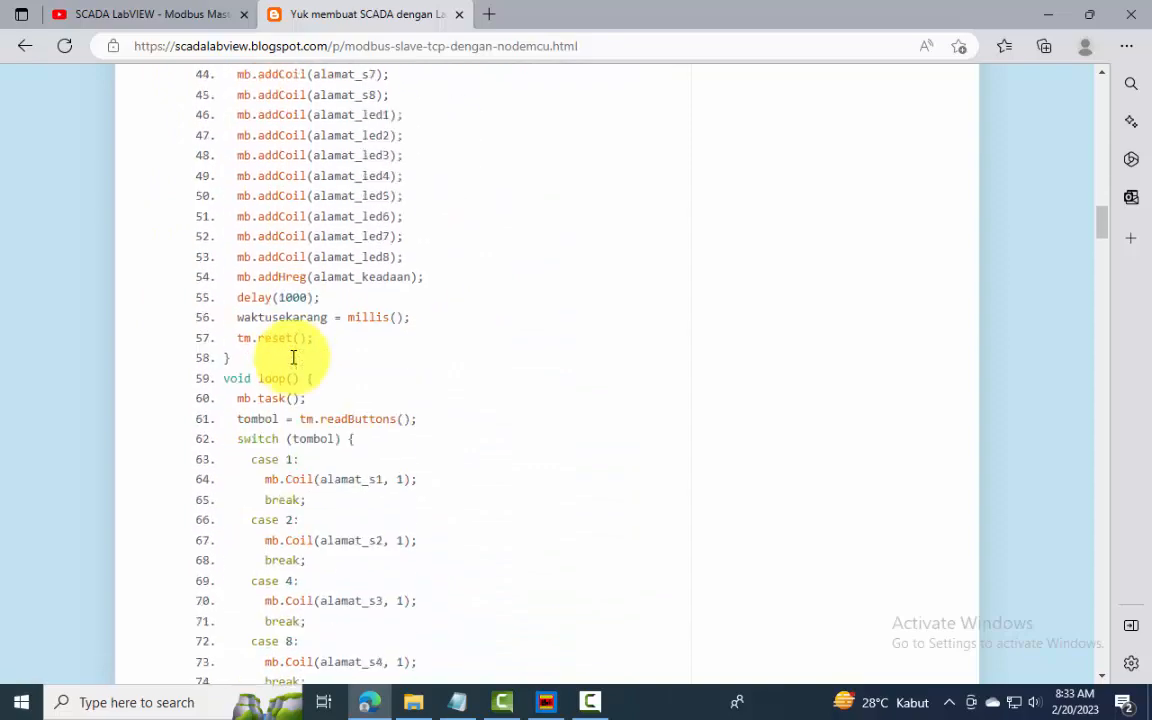
Review the line-by-line code explanation and open the Google Drive link to the Arduino program modbus slave tcp.rar
scroll(293, 357, down, 15)
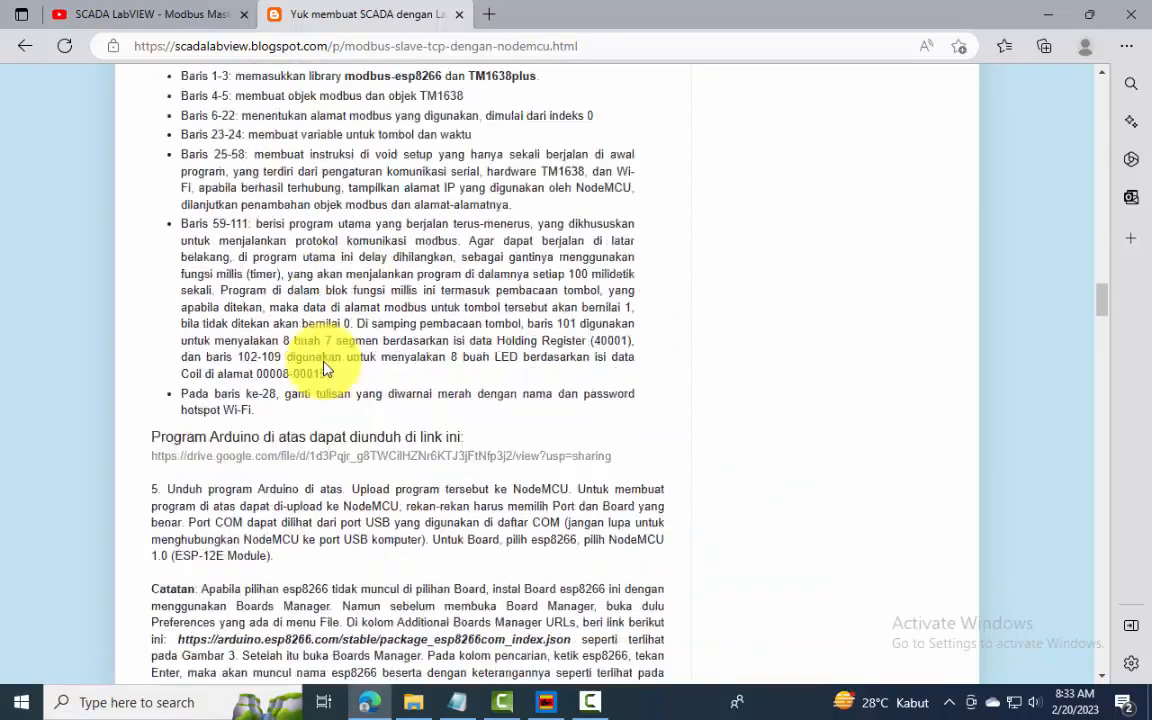
scroll(325, 370, down, 1)
click(411, 333)
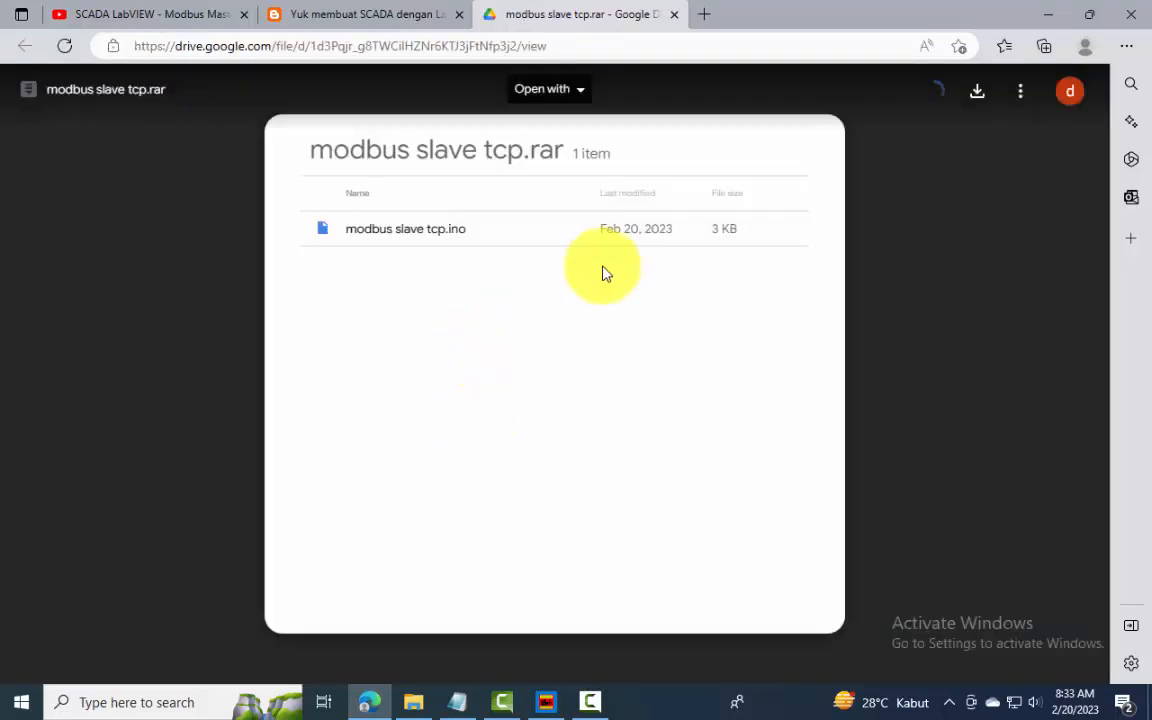
Download modbus slave tcp.rar from Google Drive and extract it in the Downloads folder
click(980, 95)
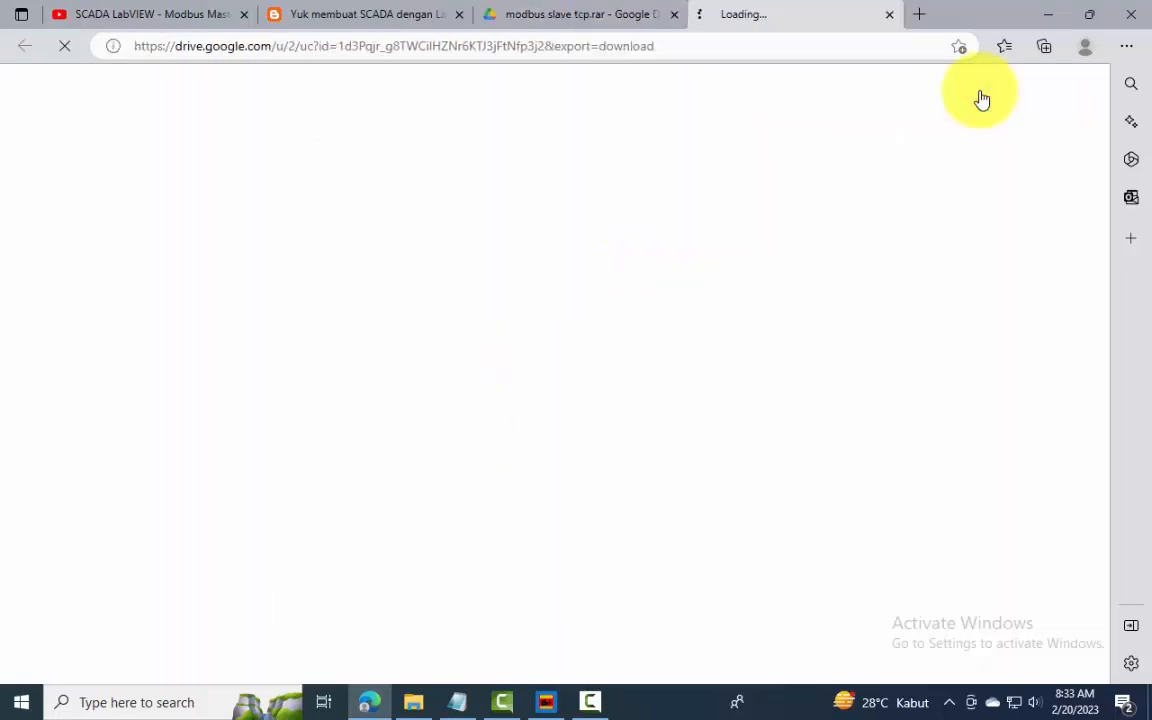
click(413, 702)
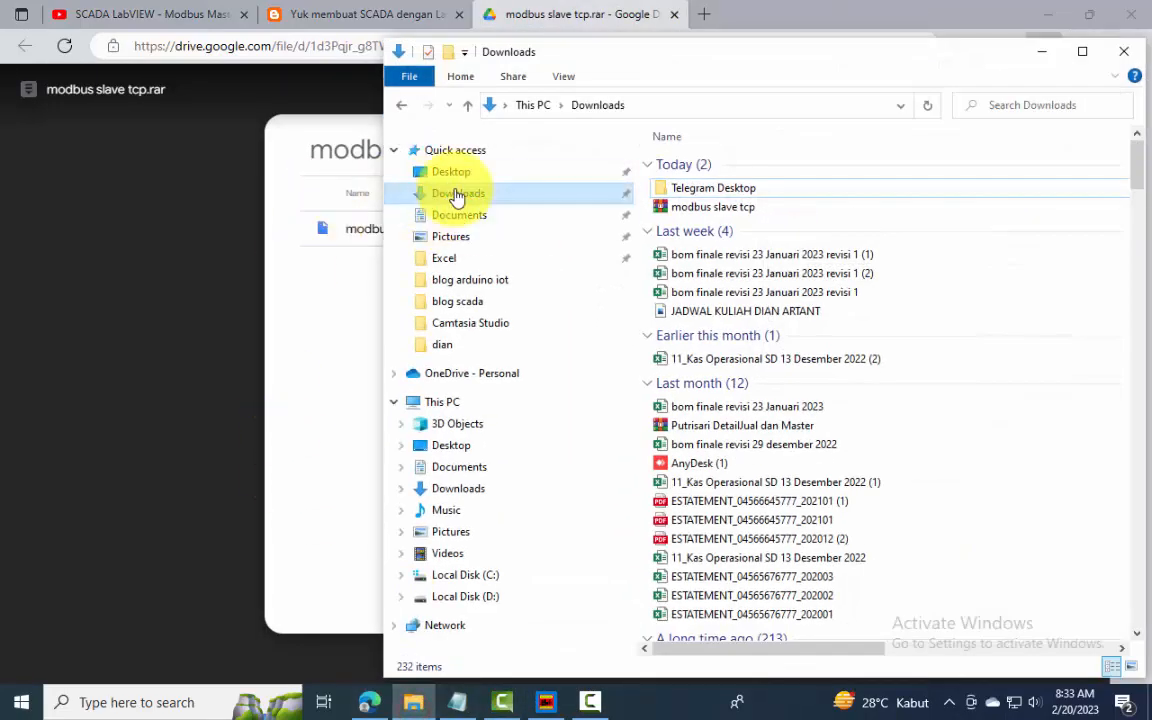
click(456, 195)
click(695, 188)
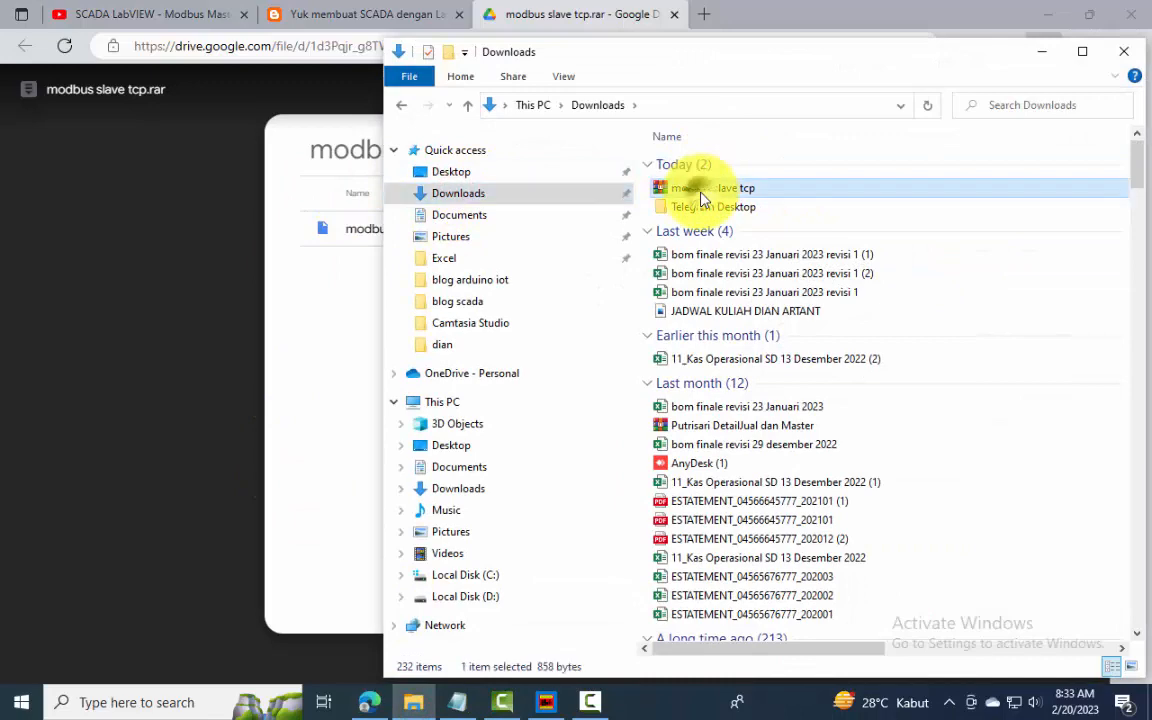
right_click(702, 196)
click(748, 283)
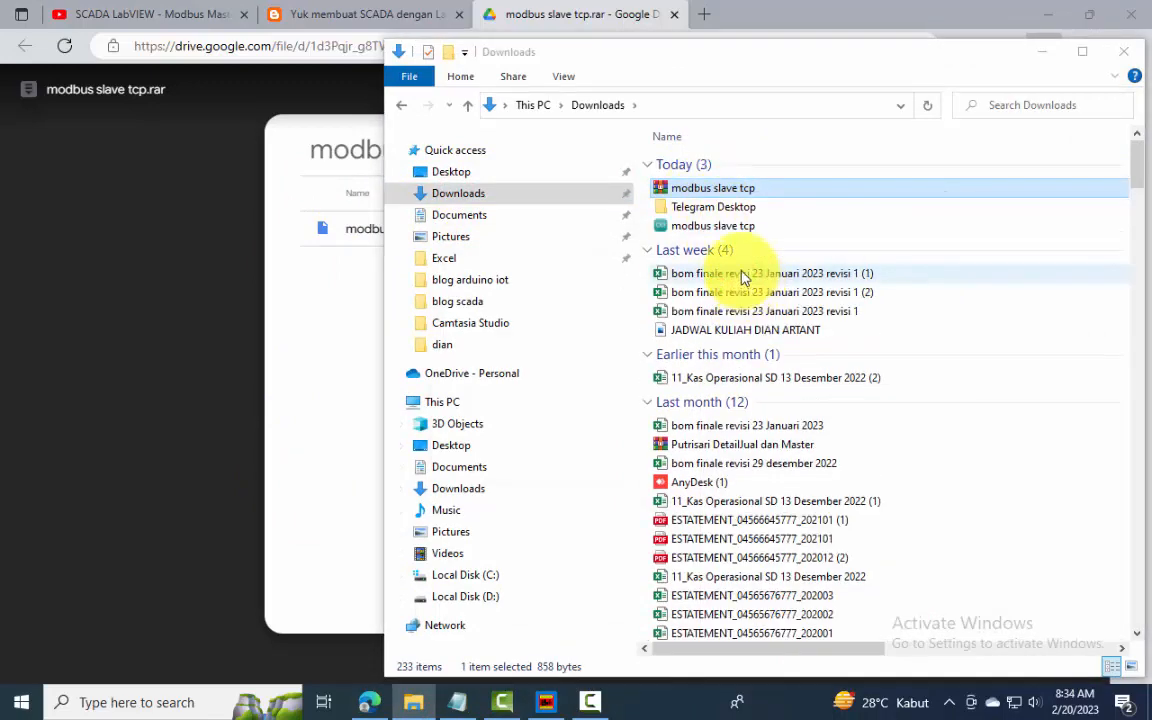
Open the extracted modbus slave tcp.ino in Arduino IDE, accept moving it into its own sketch folder, and show the webcam view beside the code
click(715, 226)
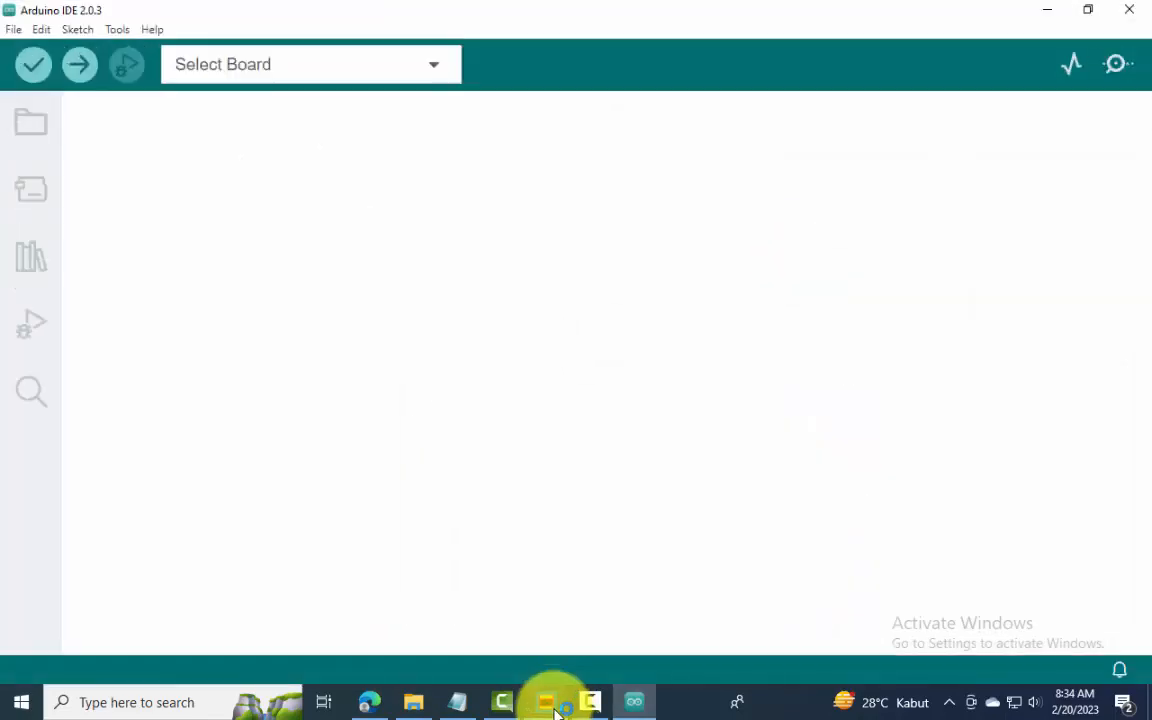
click(550, 704)
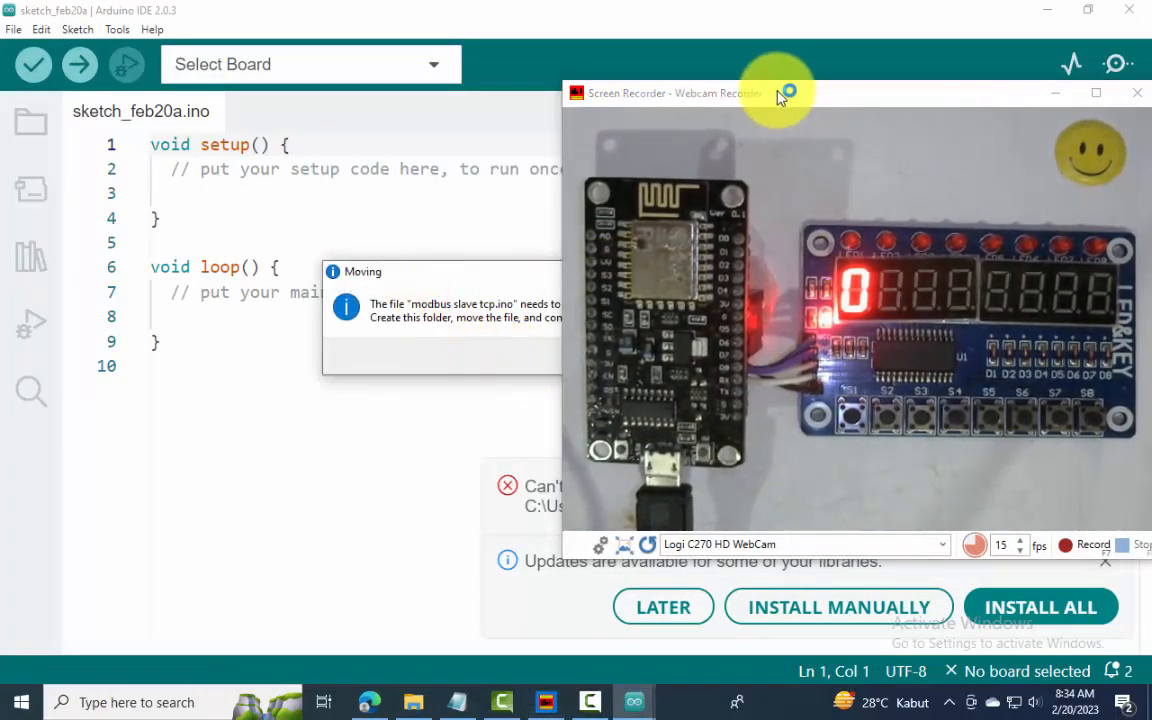
drag(783, 93, 1075, 175)
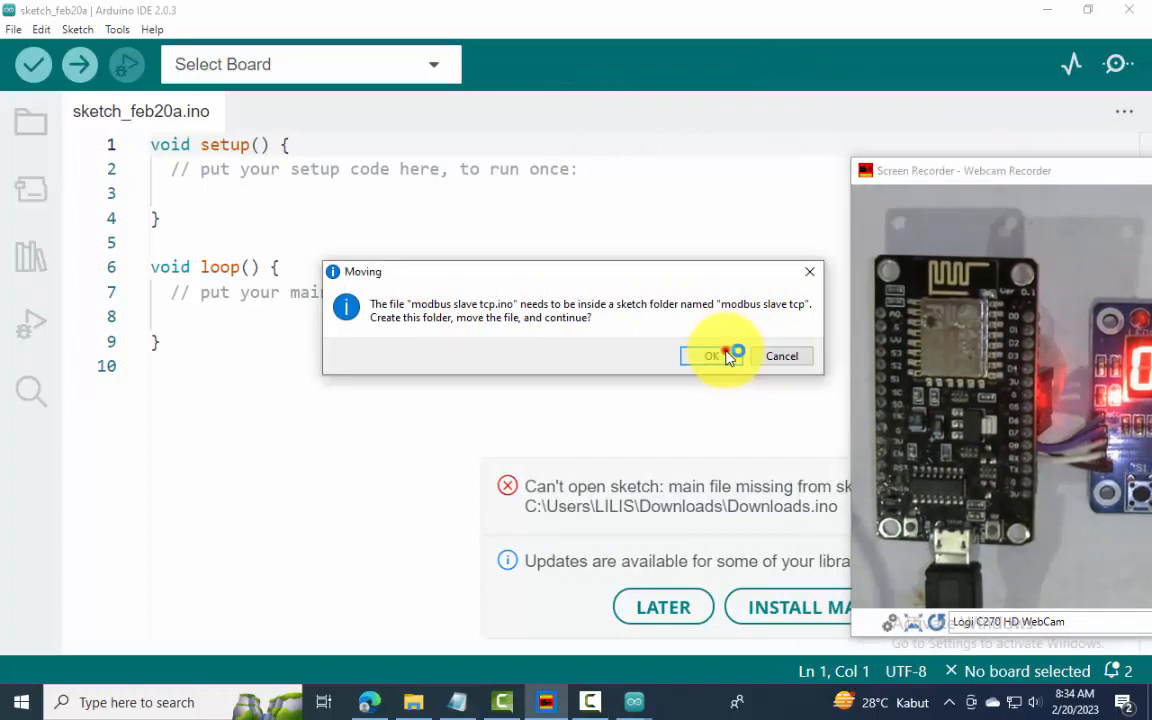
click(729, 357)
mouse_move(998, 172)
mouse_down()
mouse_move(854, 154)
mouse_move(749, 105)
mouse_up()
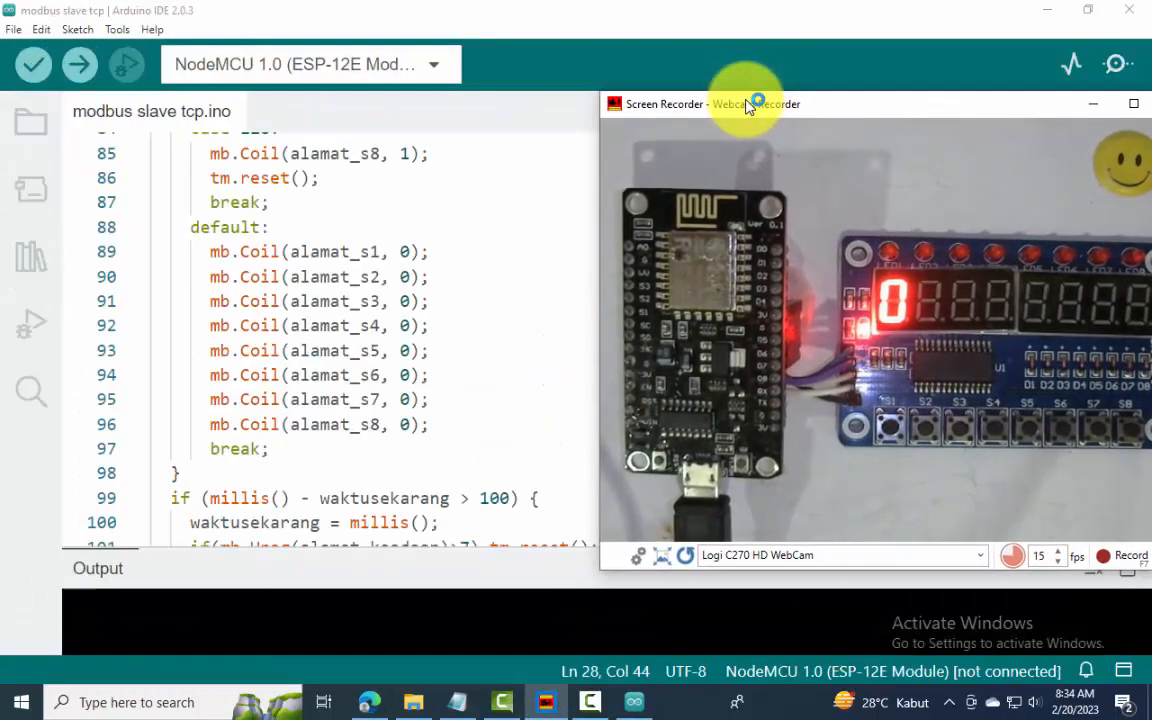
Replace the two WiFi.begin placeholders on line 28 with the network name FALCONJR and the Wi-Fi password
click(380, 276)
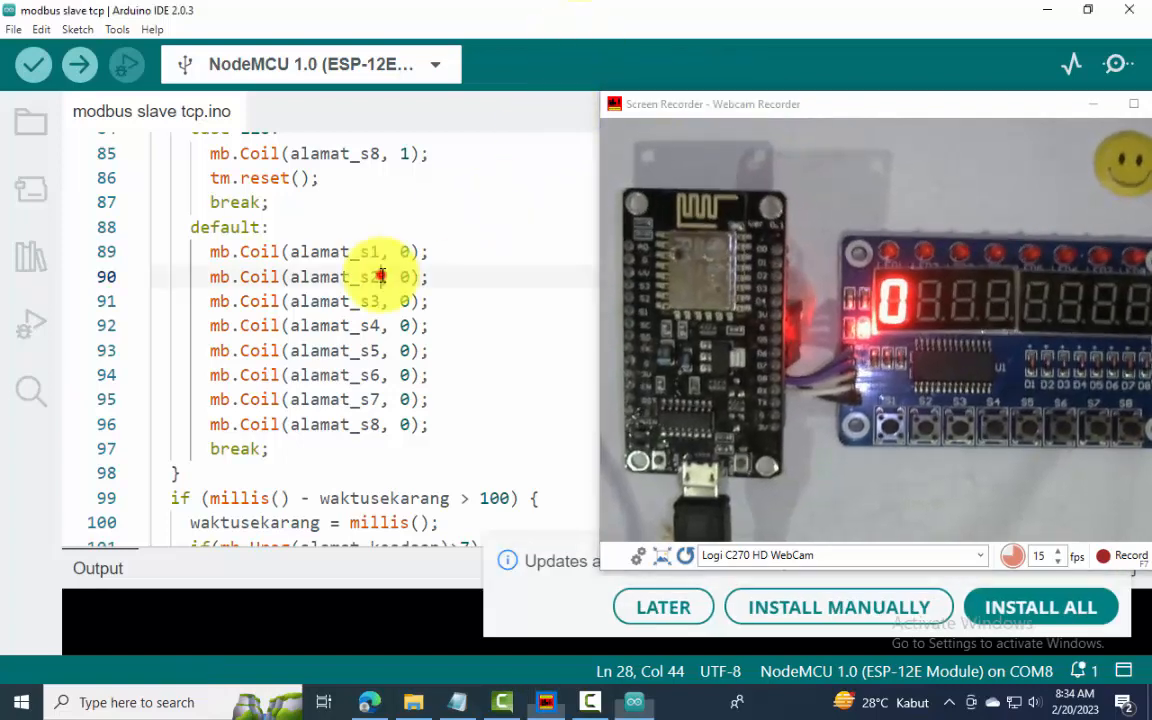
scroll(388, 284, down, 4)
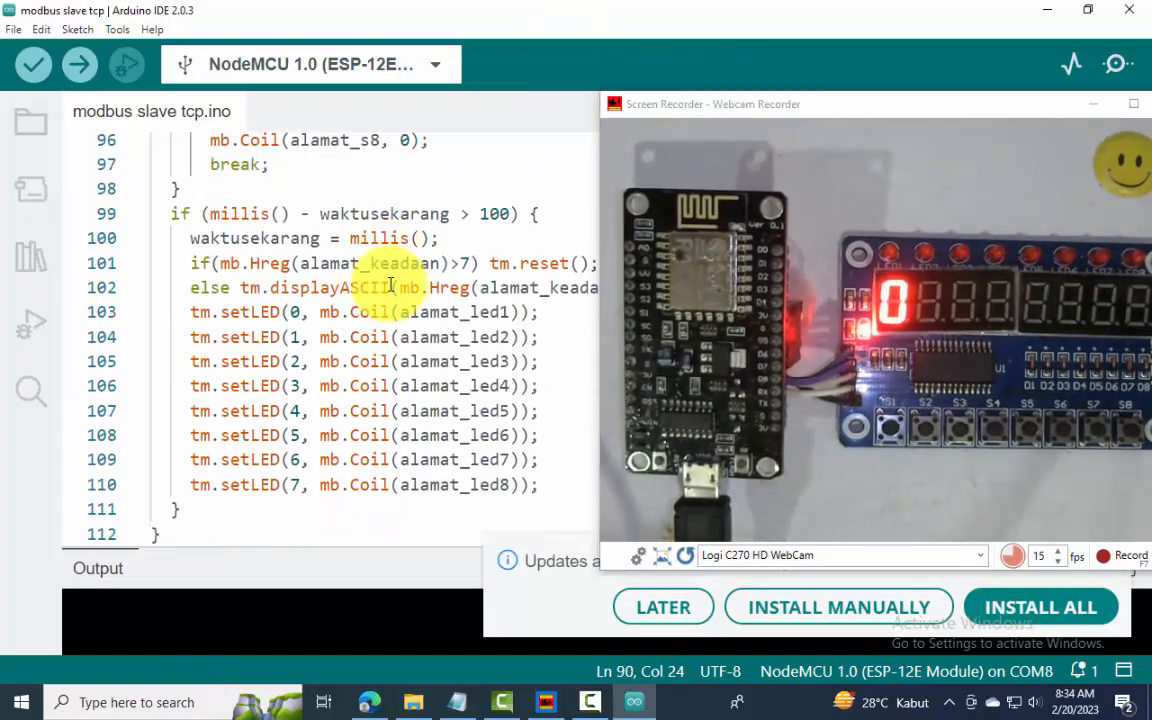
scroll(390, 286, up, 20)
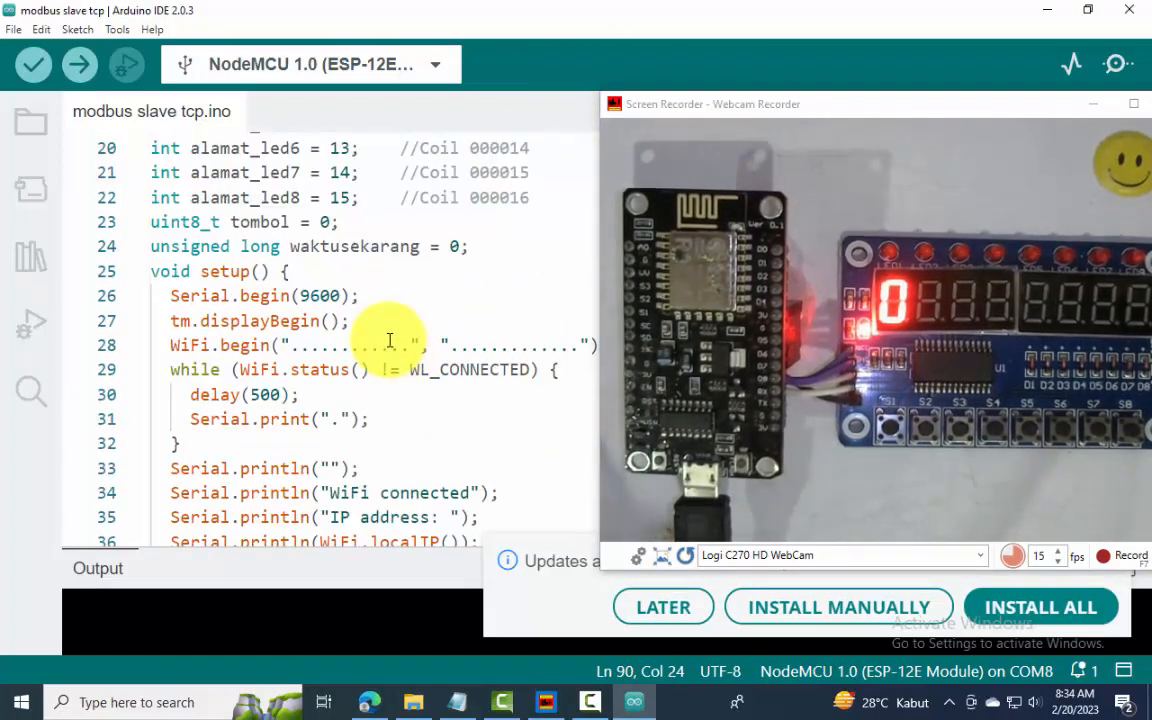
drag(401, 344, 332, 346)
drag(410, 346, 293, 343)
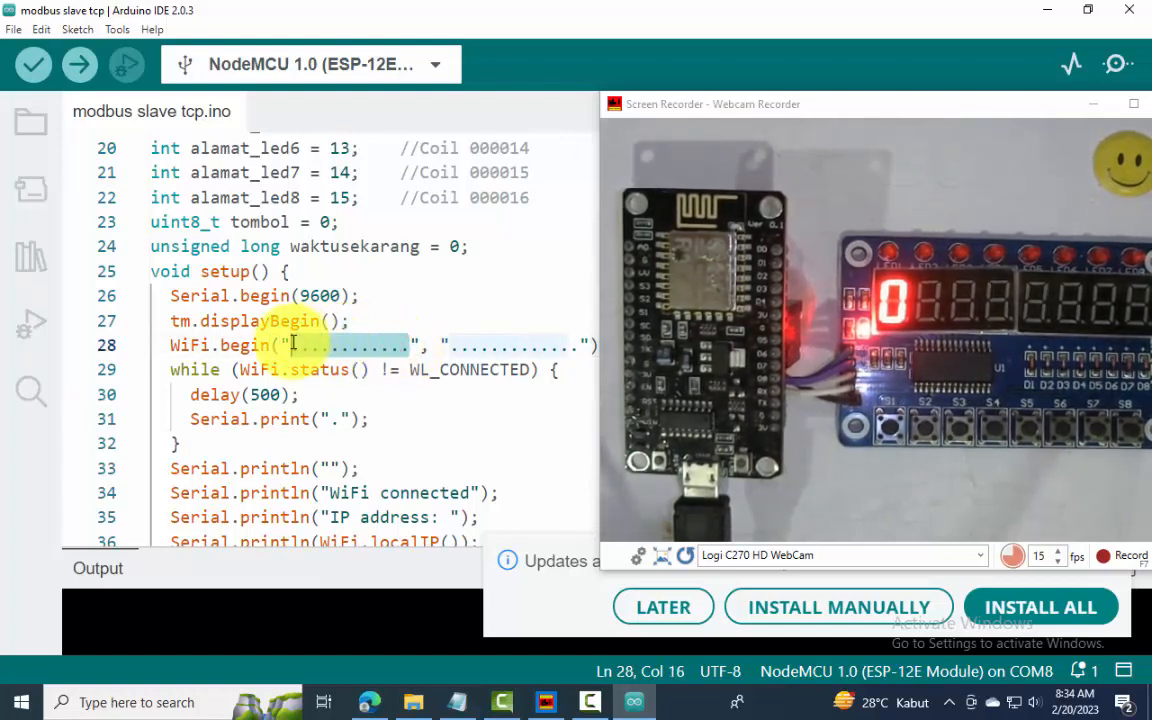
text(FALCONJR)
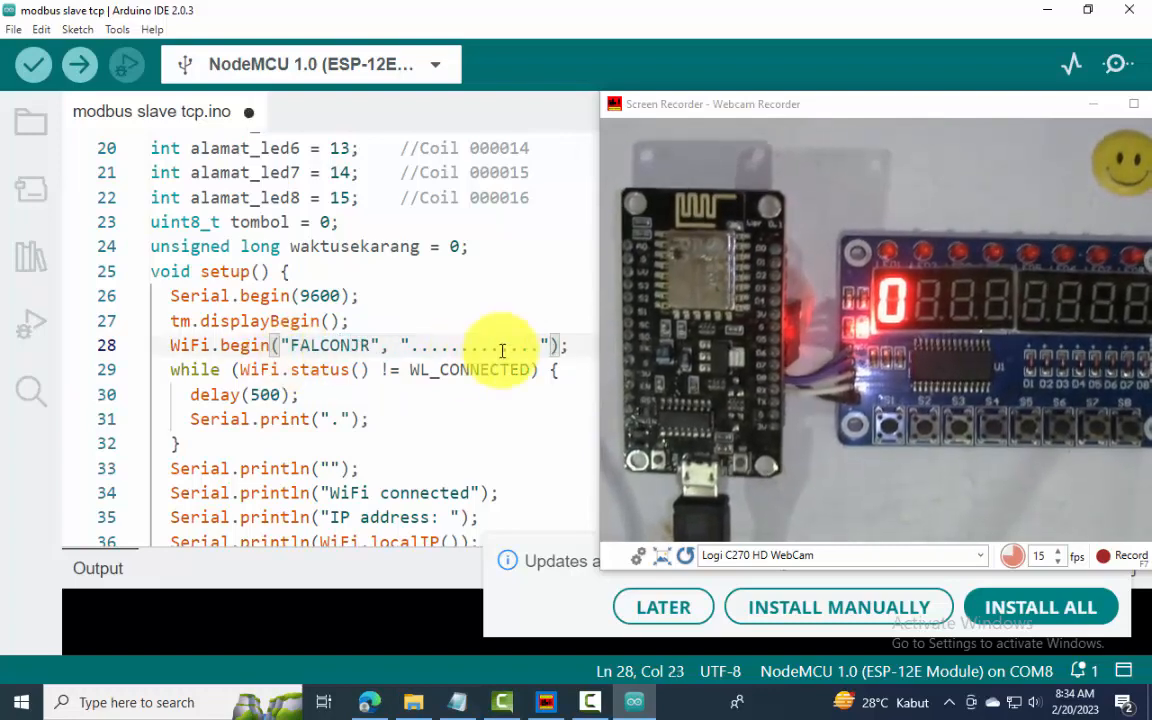
drag(536, 344, 424, 342)
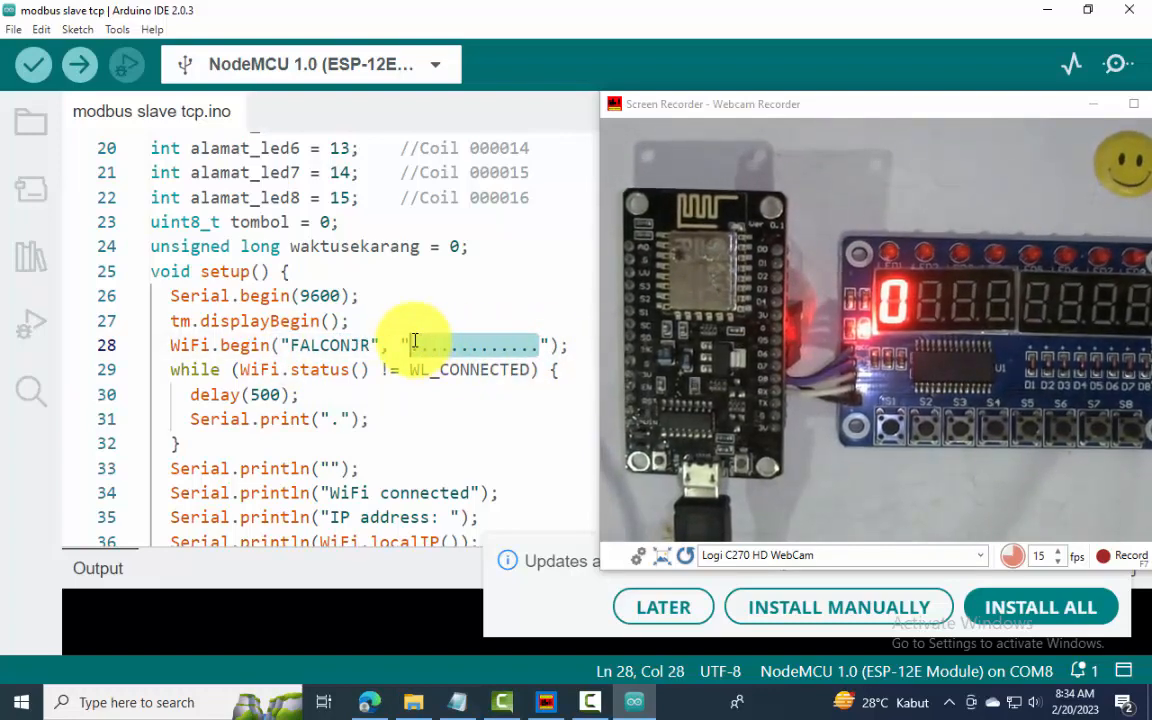
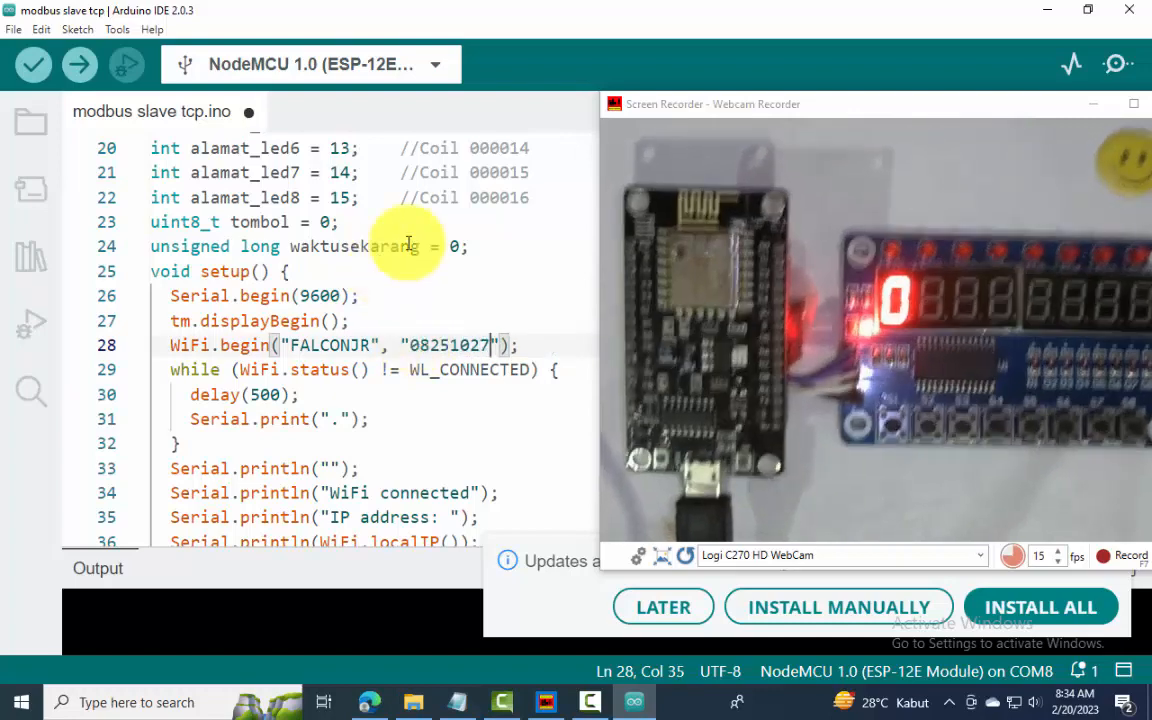
Open the dialog for selecting another board and port and look through its board list
click(383, 57)
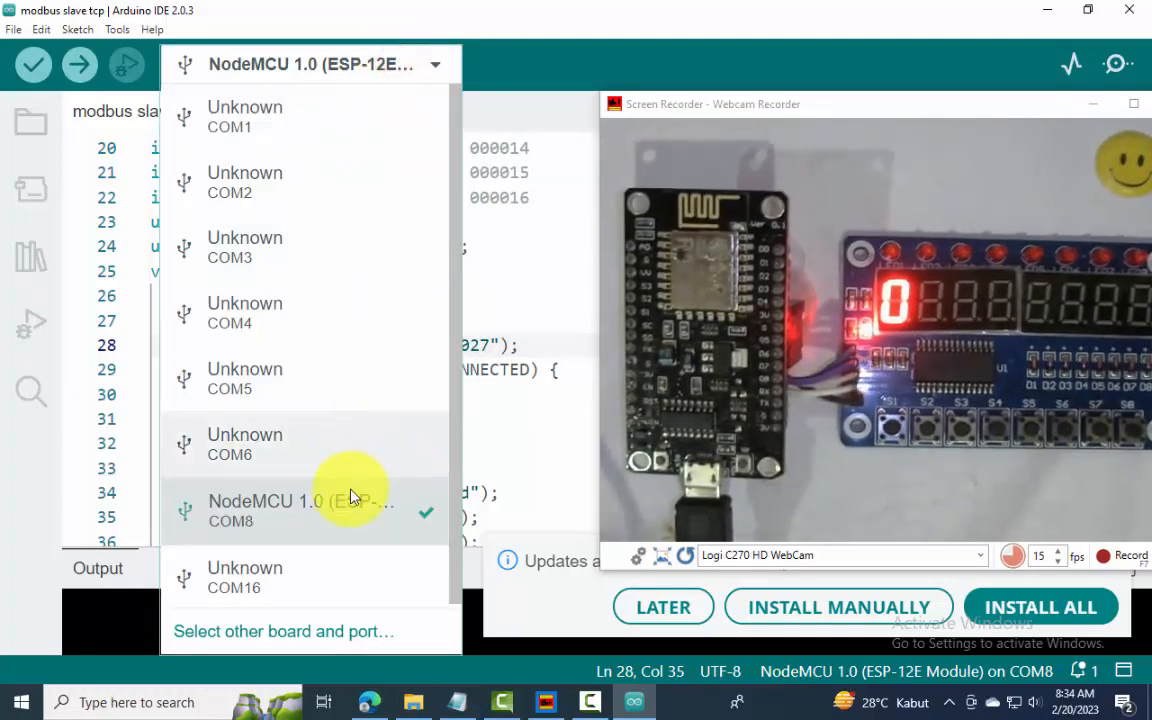
click(296, 630)
drag(843, 117, 1106, 221)
scroll(350, 422, down, 10)
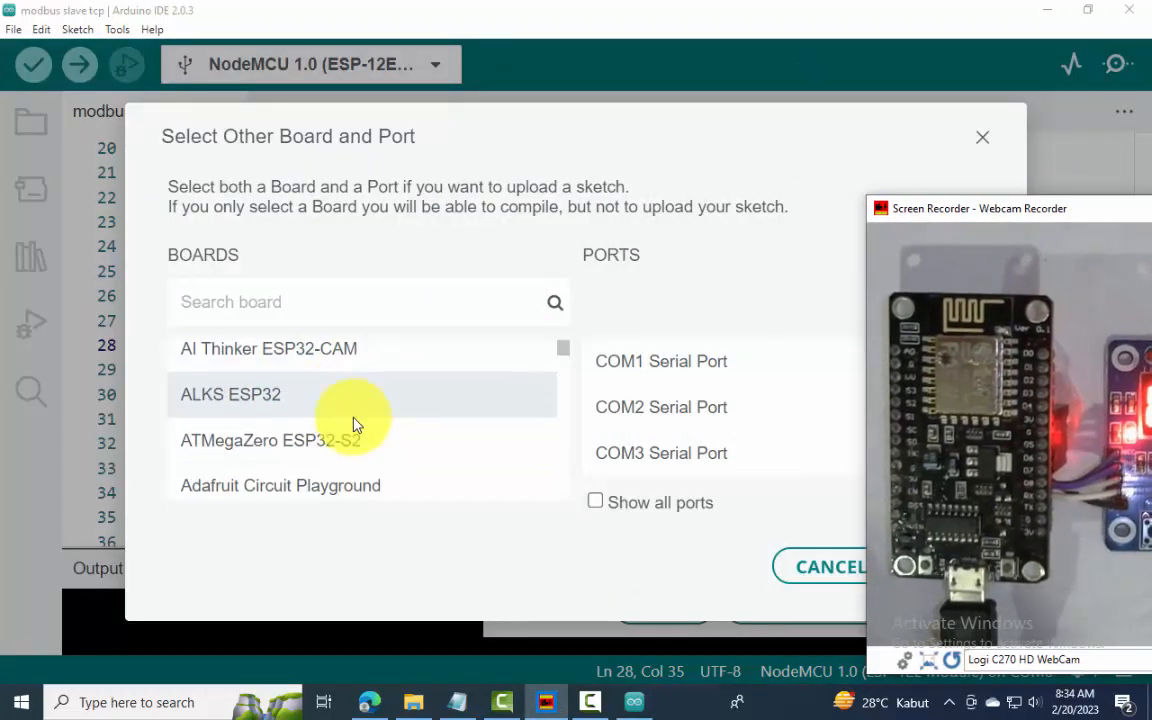
scroll(386, 440, down, 3)
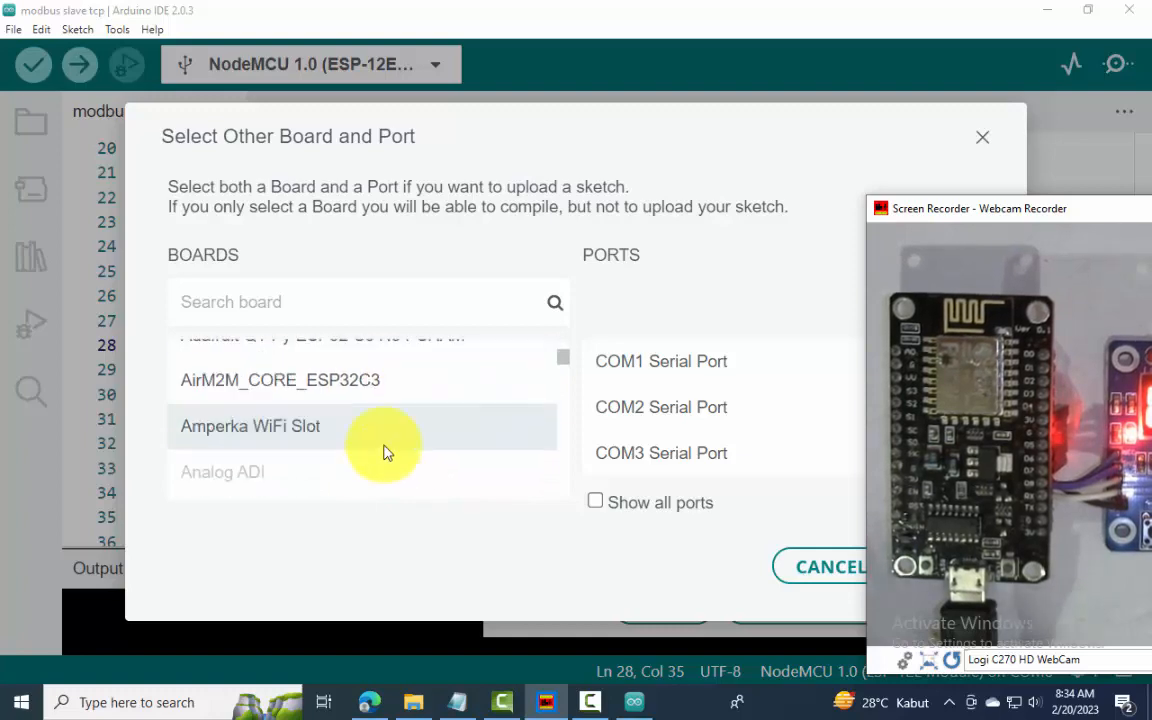
Switch to the blog in the browser and read the notes on choosing board and port and installing the esp8266 boards
click(355, 700)
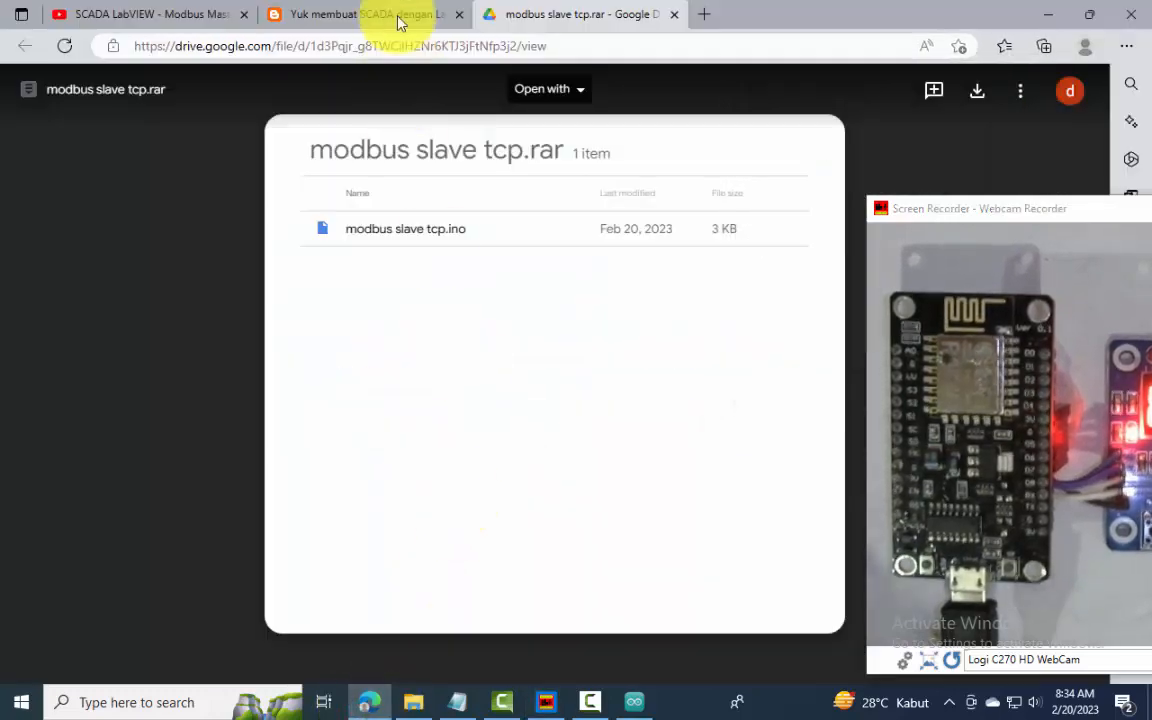
click(335, 15)
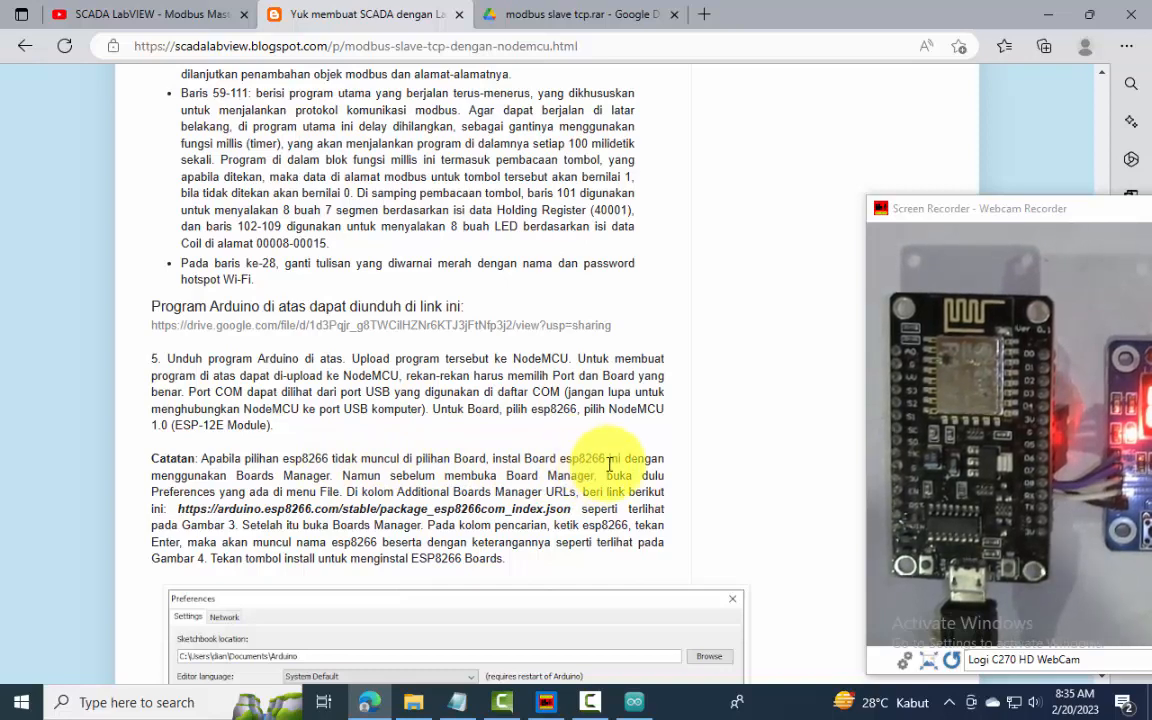
scroll(388, 508, down, 3)
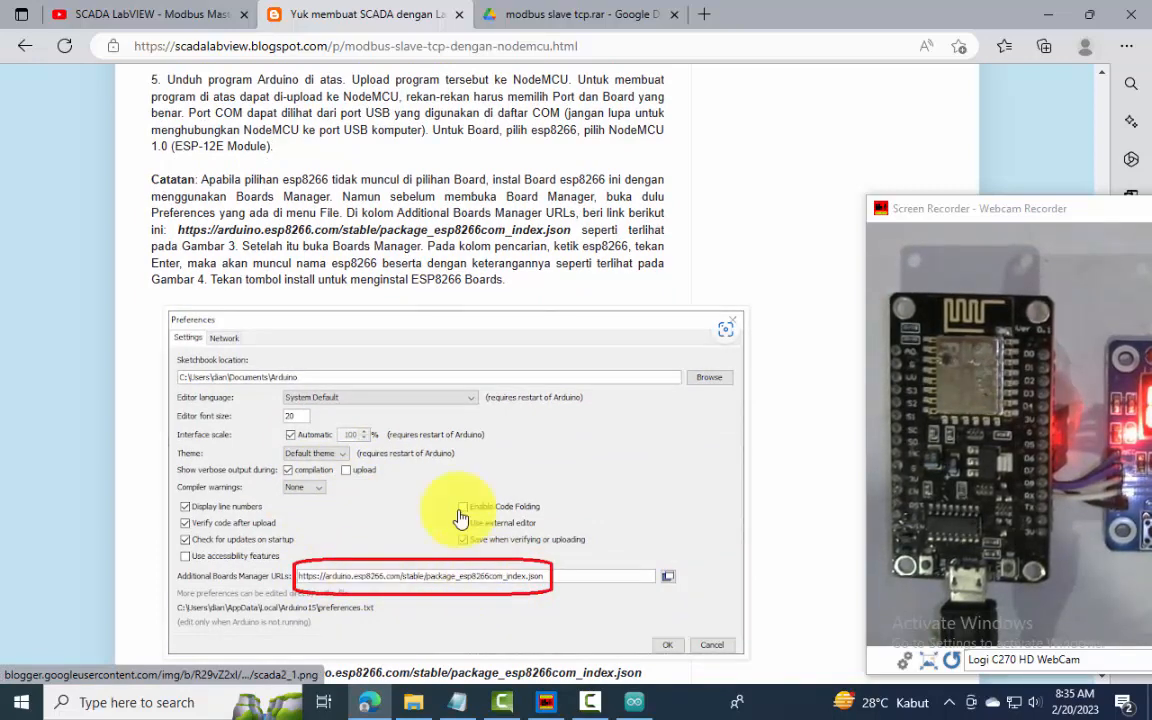
scroll(590, 520, down, 1)
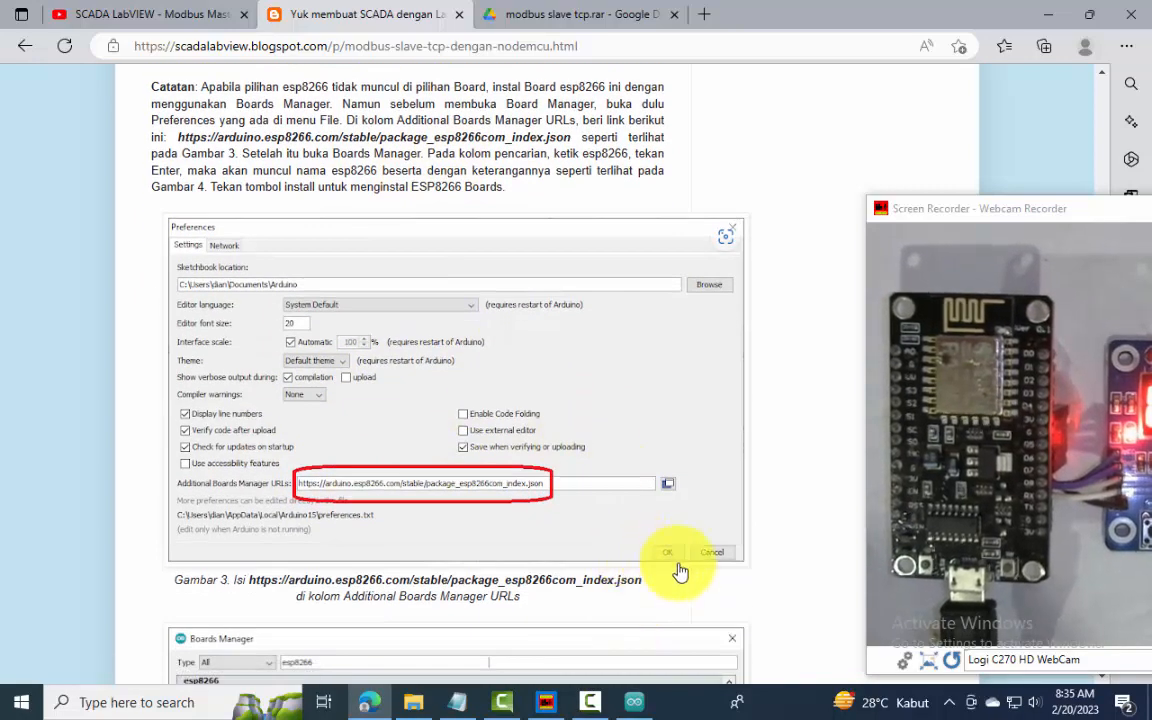
scroll(560, 600, down, 3)
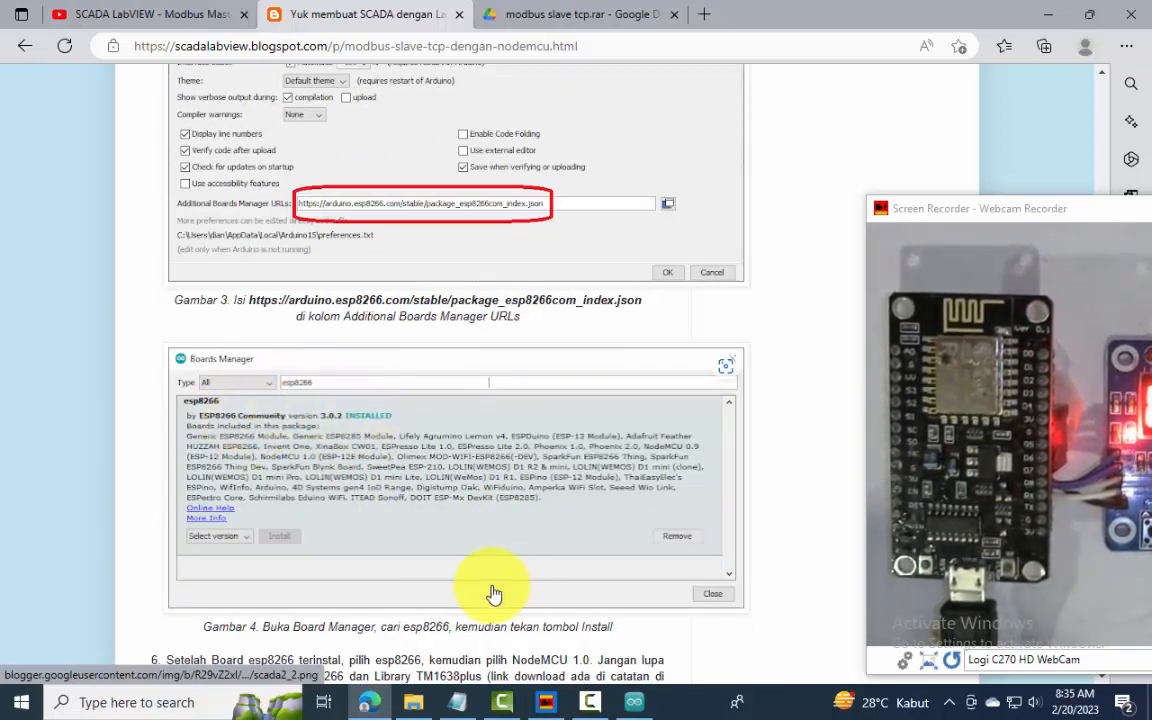
Return to Arduino IDE, cancel the board selection dialog, and search the Boards Manager for ESP8266
click(634, 702)
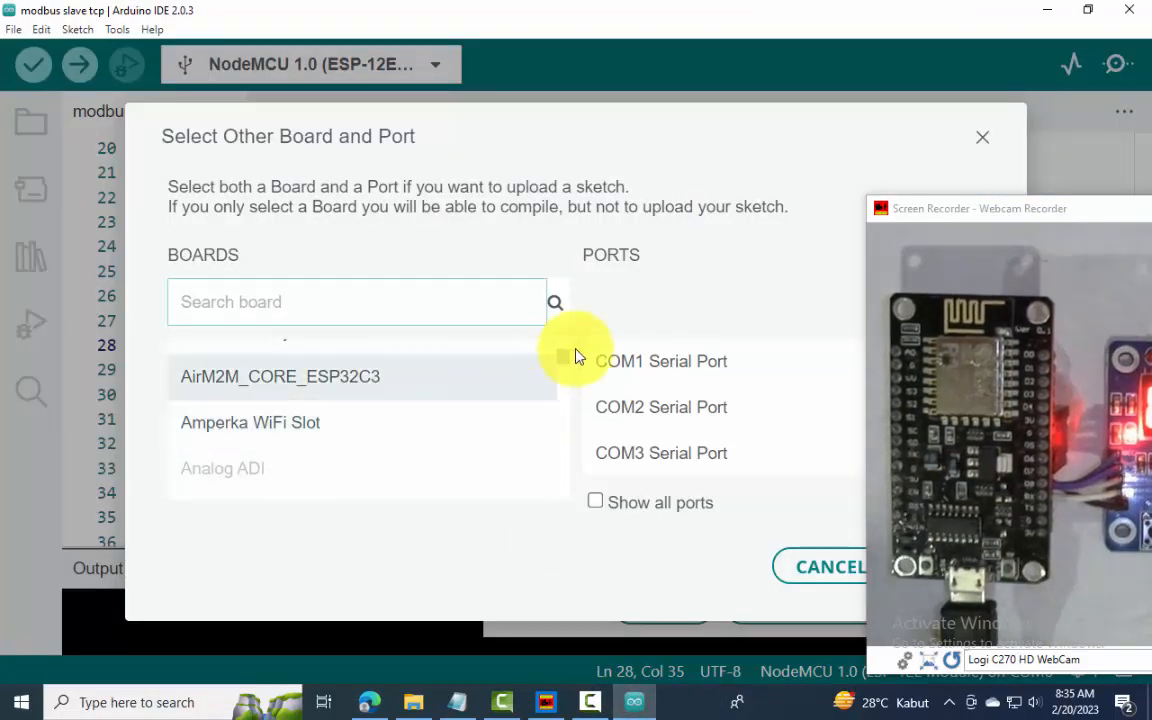
click(818, 562)
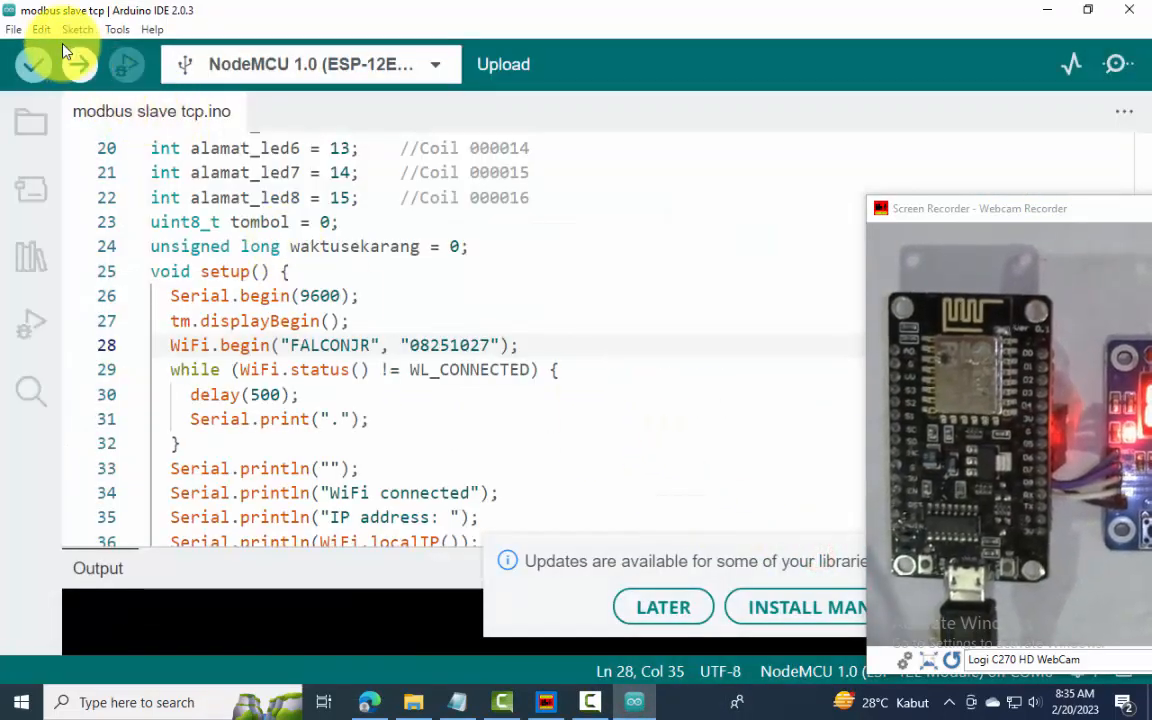
click(113, 29)
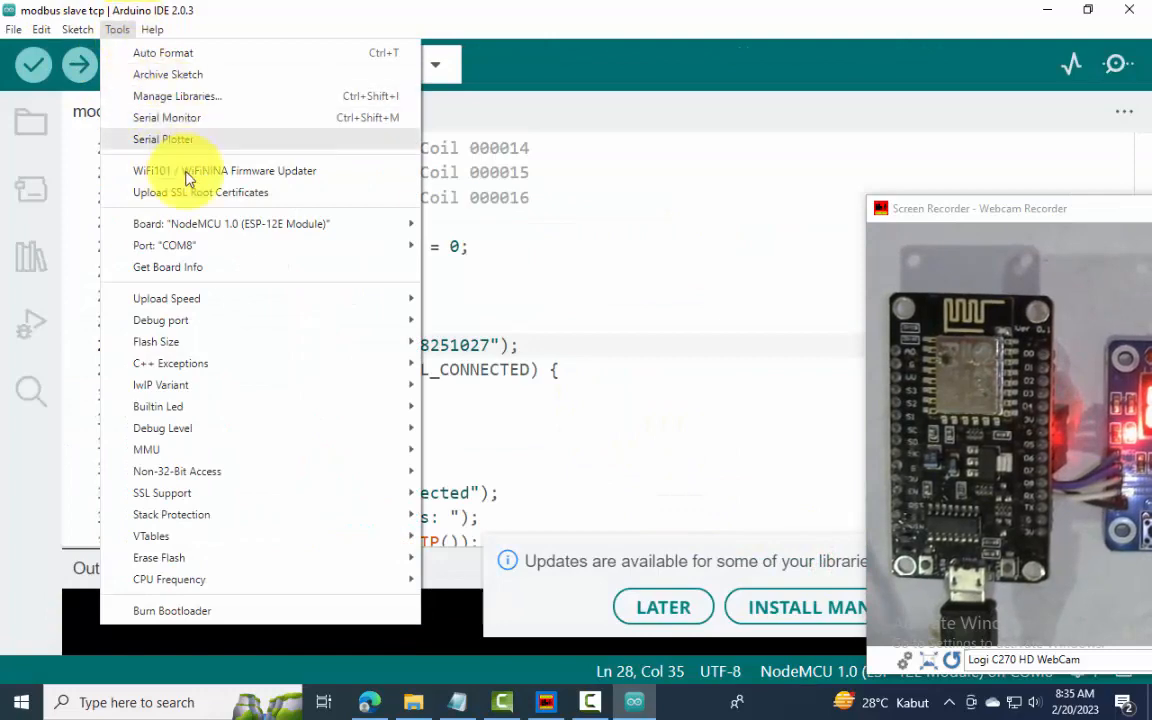
mouse_move(205, 228)
click(457, 230)
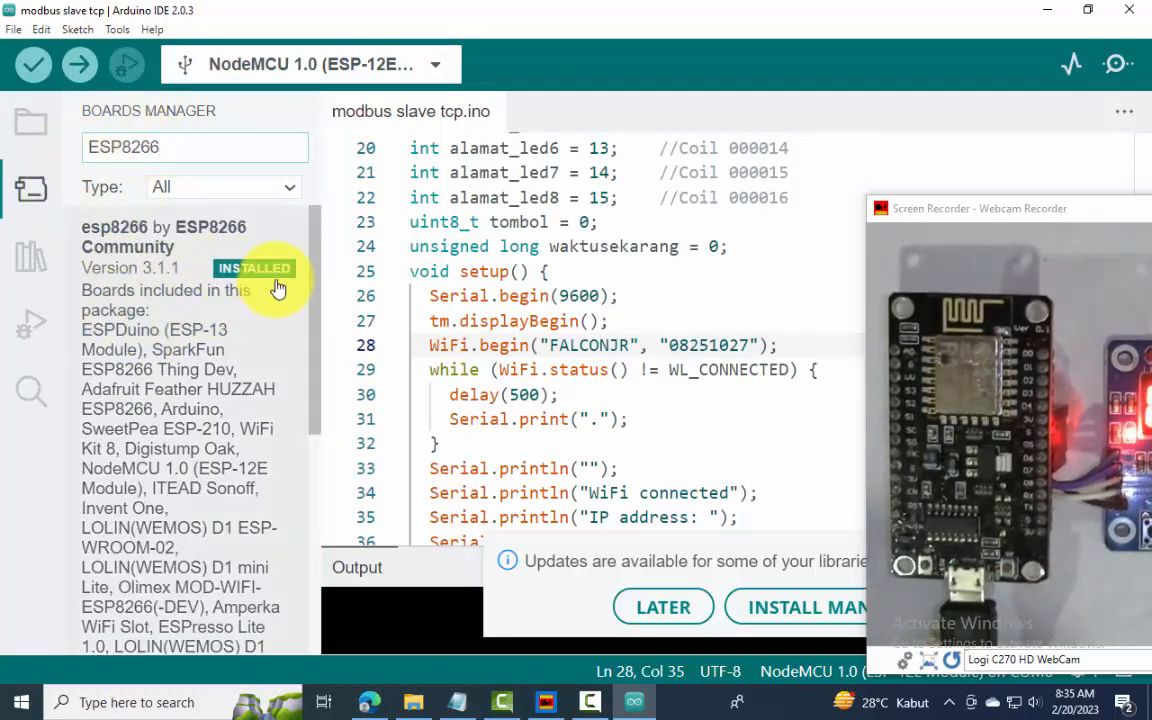
Examine the esp8266 link in the Additional boards manager URLs preference, then close the preferences without changes
click(12, 30)
click(90, 252)
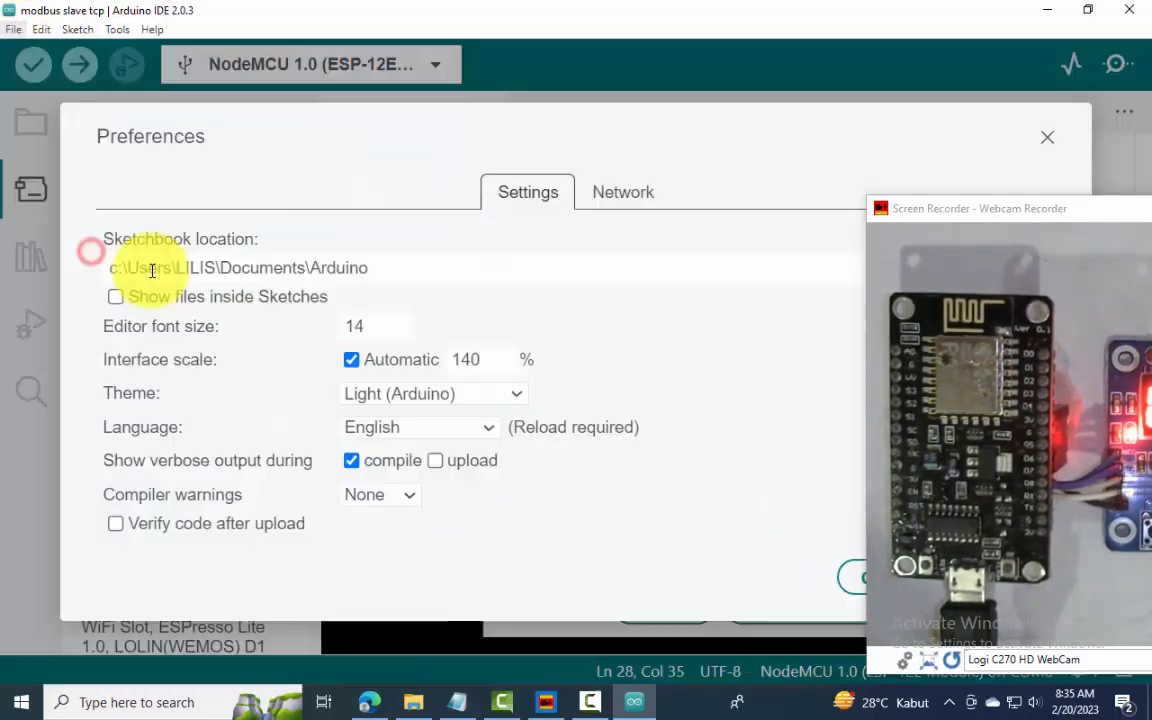
scroll(235, 400, down, 1)
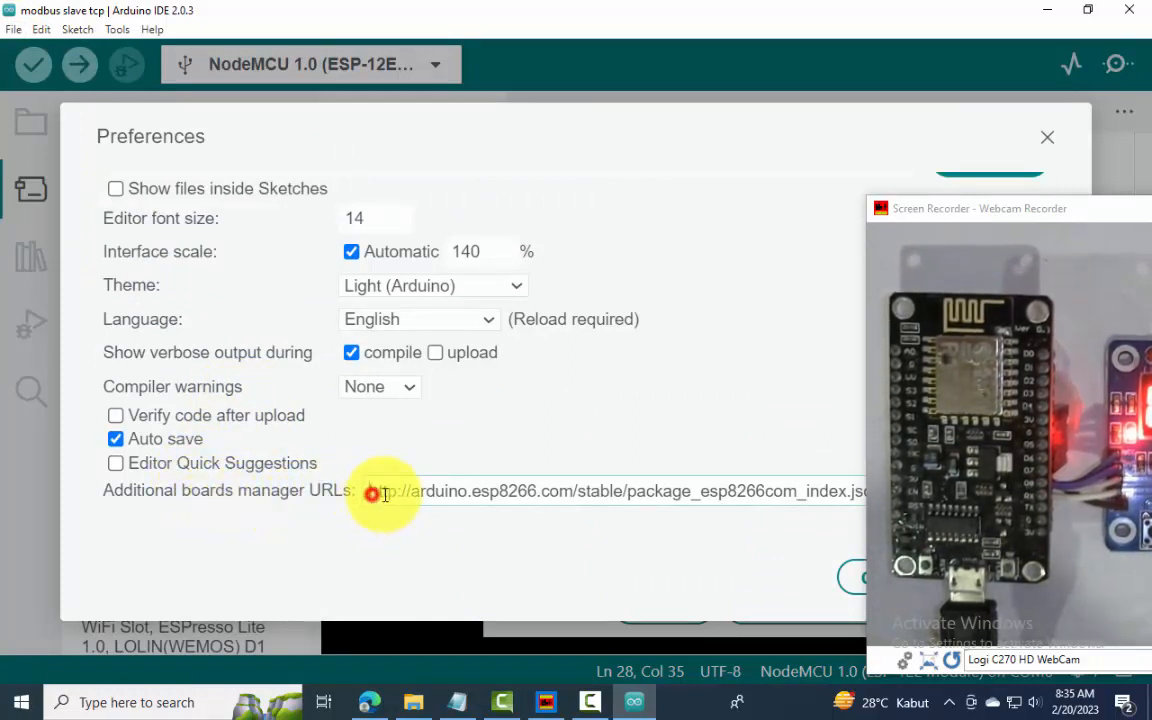
drag(370, 493, 562, 542)
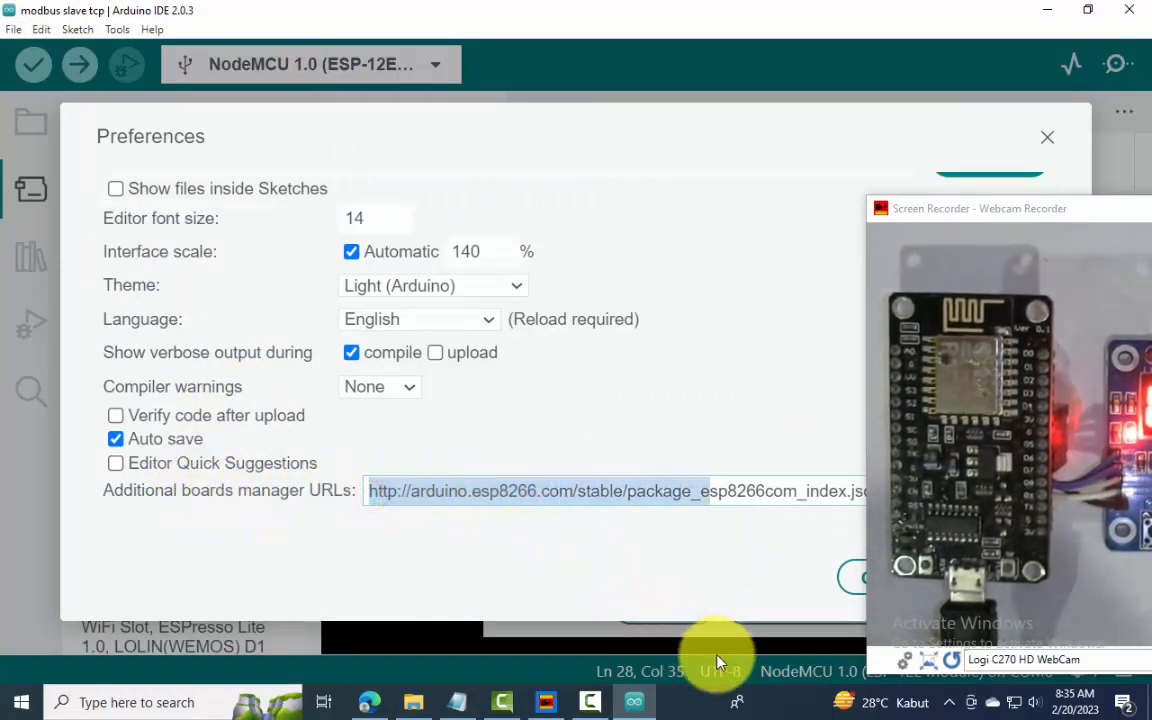
drag(716, 656, 840, 705)
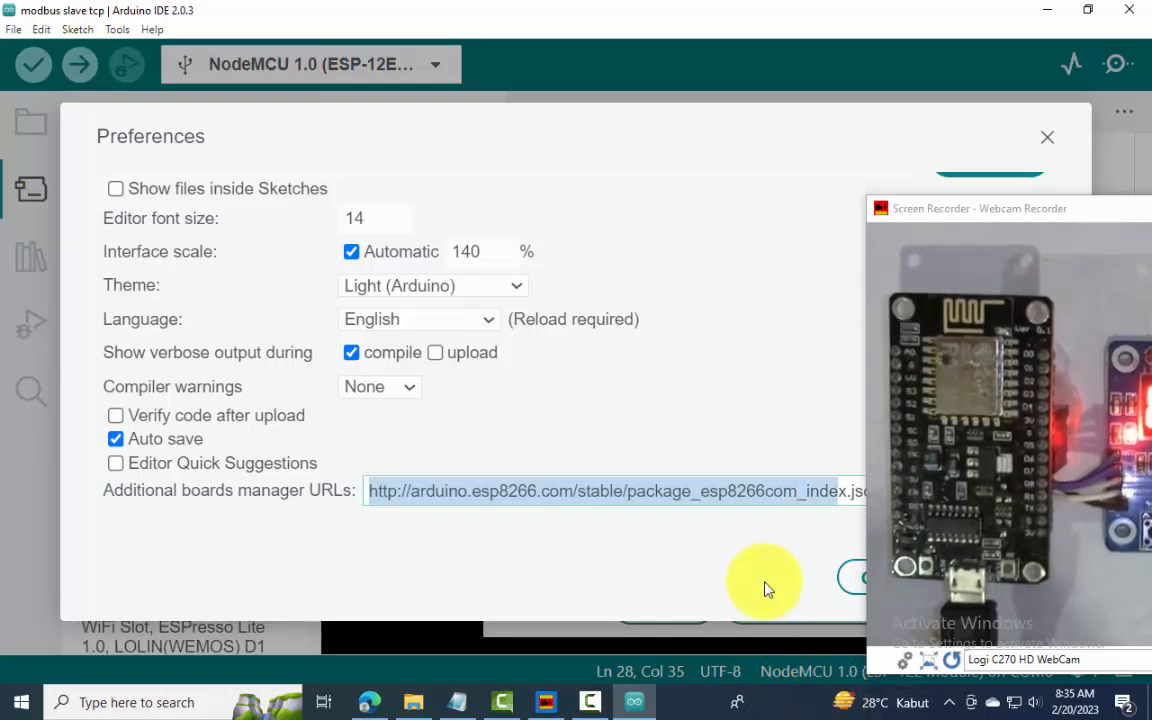
mouse_move(952, 222)
mouse_down()
mouse_move(1062, 305)
mouse_move(874, 154)
mouse_move(934, 222)
mouse_up()
click(1045, 139)
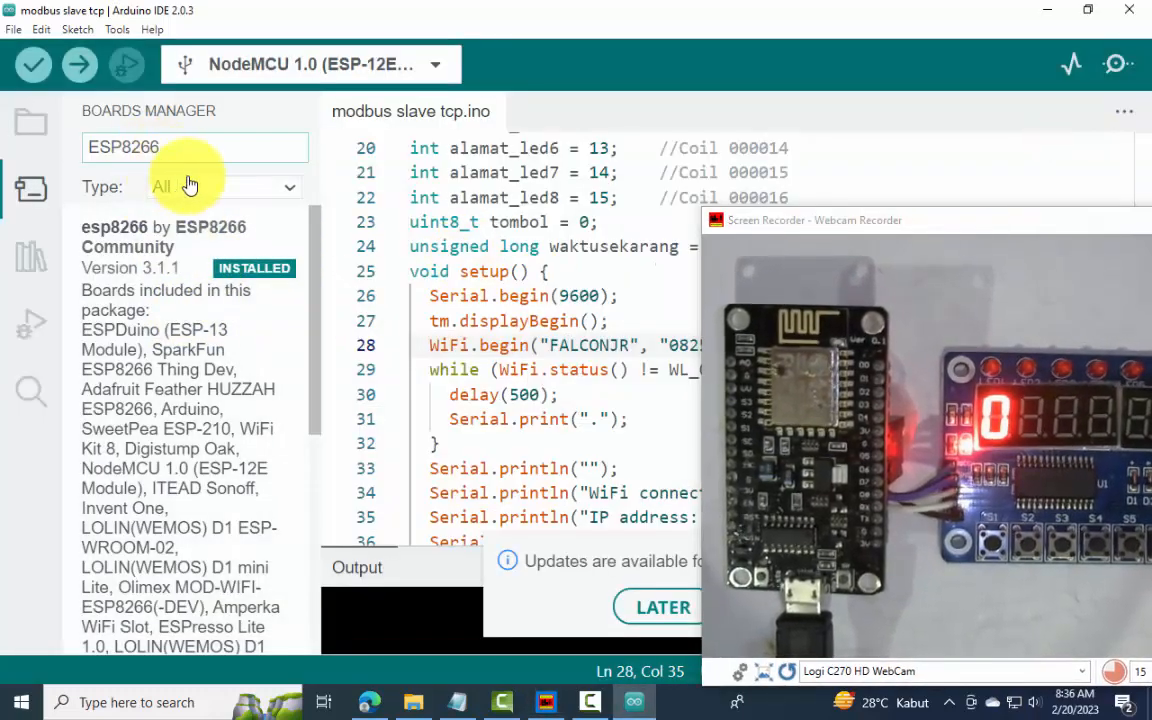
Check the selected board and port, then upload the sketch to the NodeMCU 1.0 on COM8
click(8, 126)
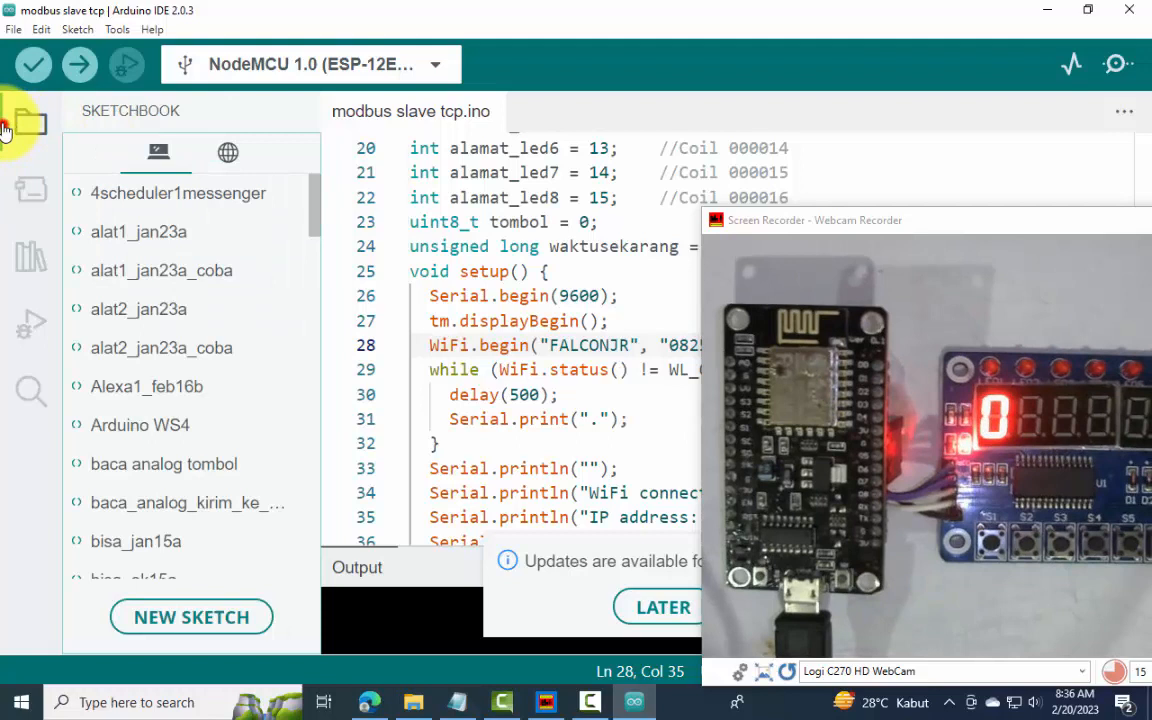
click(309, 55)
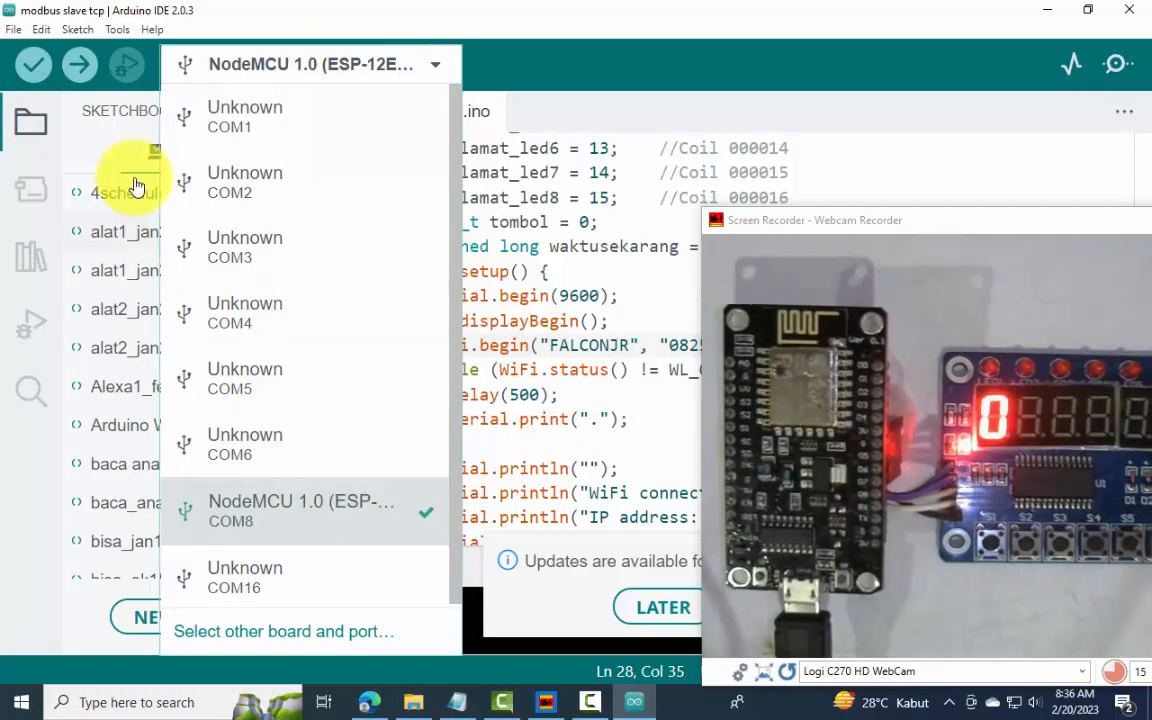
click(78, 63)
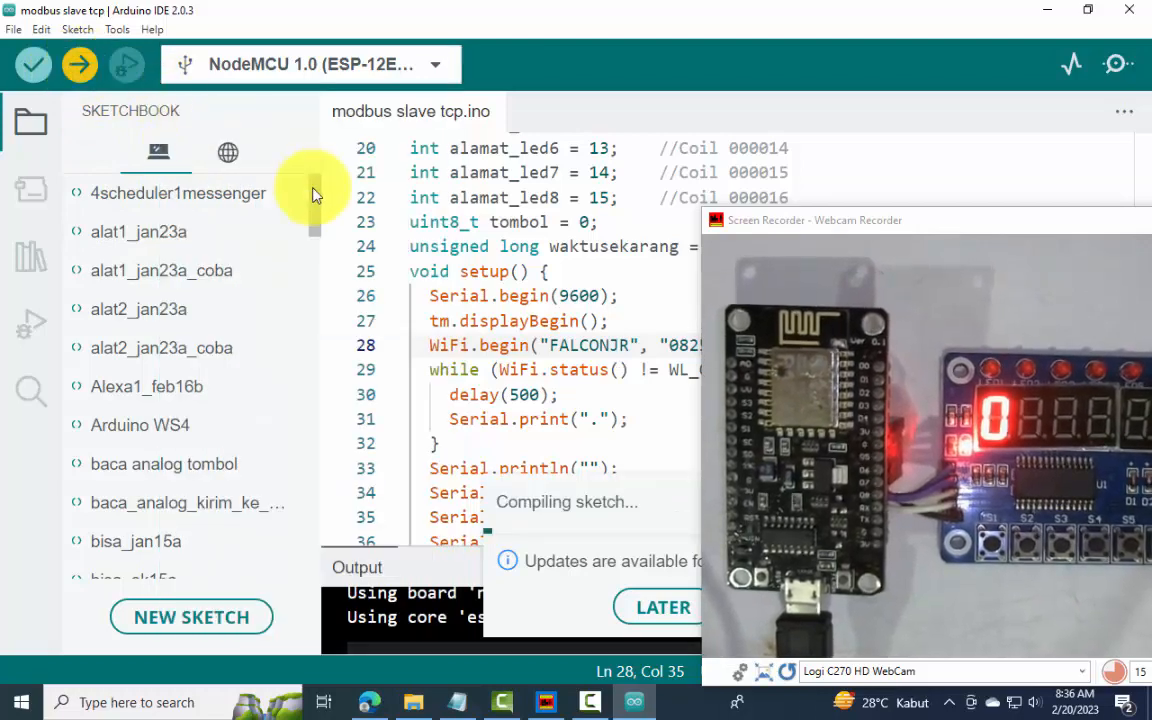
Collapse the sidebar and enlarge the output area to follow the upload, moving the webcam window aside
click(22, 118)
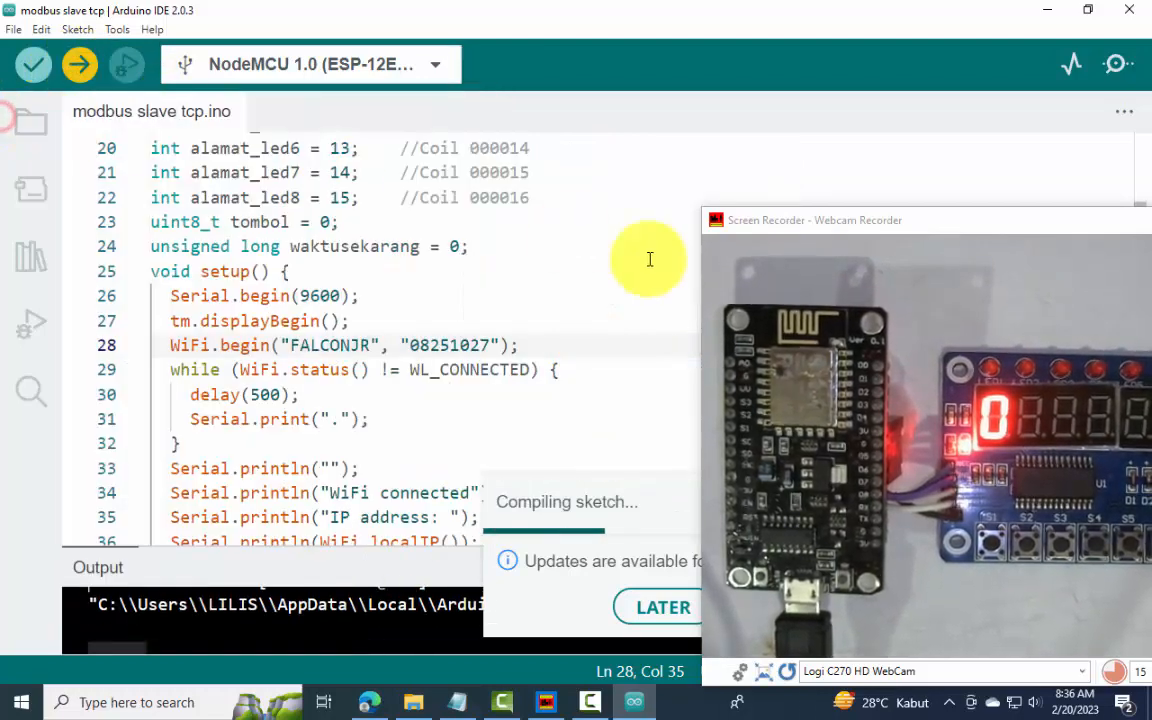
drag(810, 219, 540, 160)
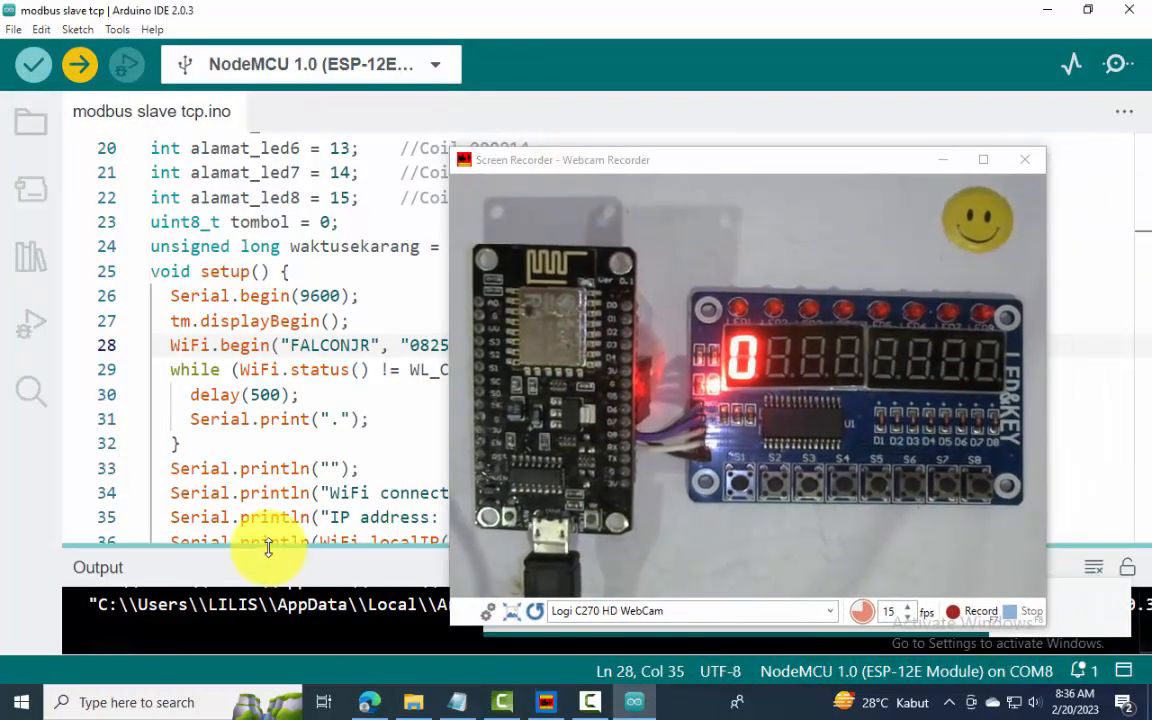
drag(268, 548, 283, 329)
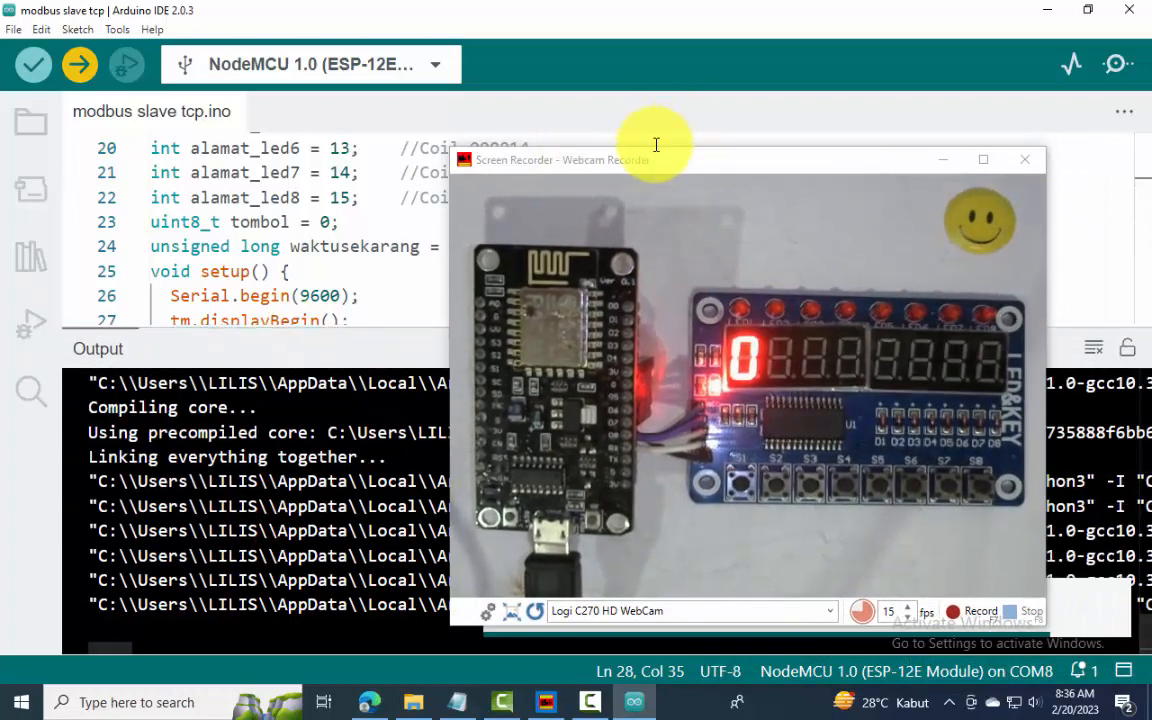
drag(674, 159, 787, 165)
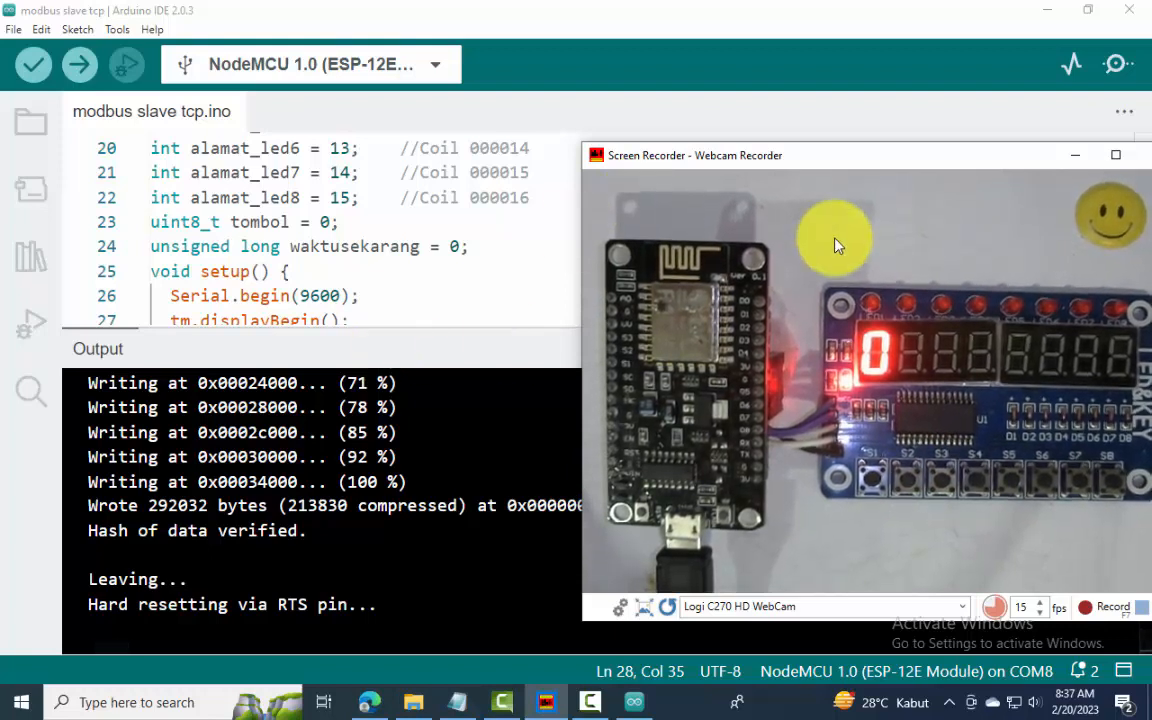
Open the Serial Monitor and copy the IP address that the NodeMCU reports
click(1117, 66)
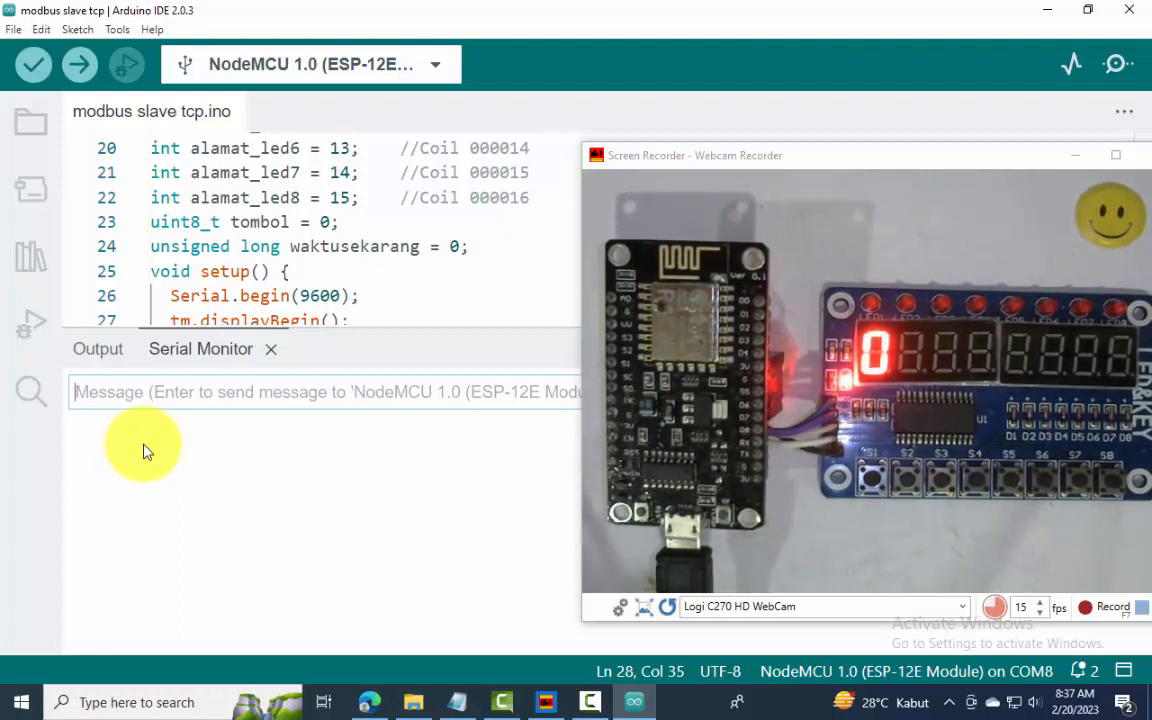
click(112, 393)
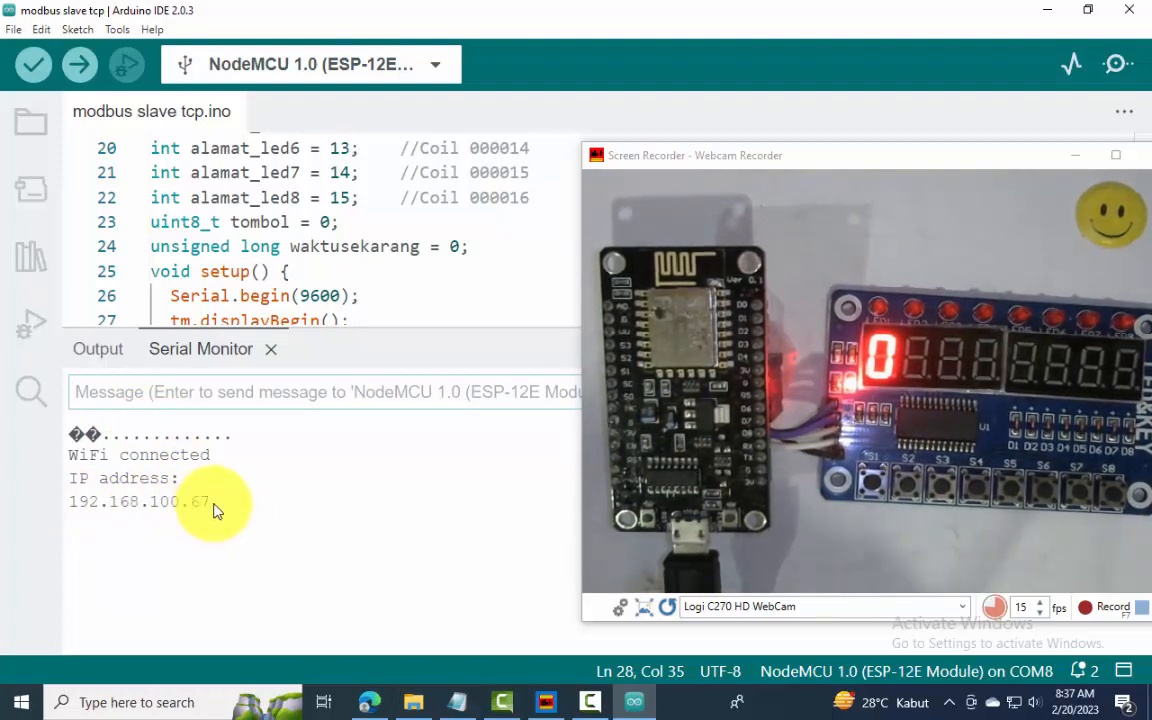
drag(211, 501, 85, 501)
key(ctrl+c)
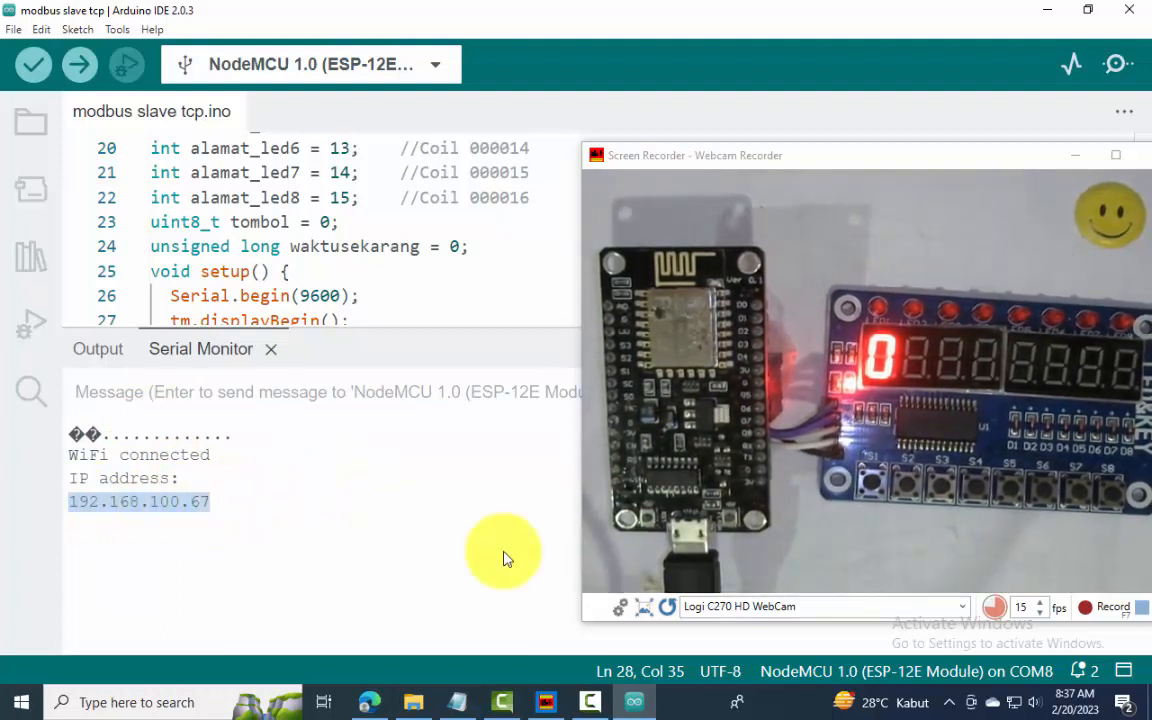
Switch to the blog in the browser and download modbus tcp client1.rar from the link in step 10
mouse_move(420, 707)
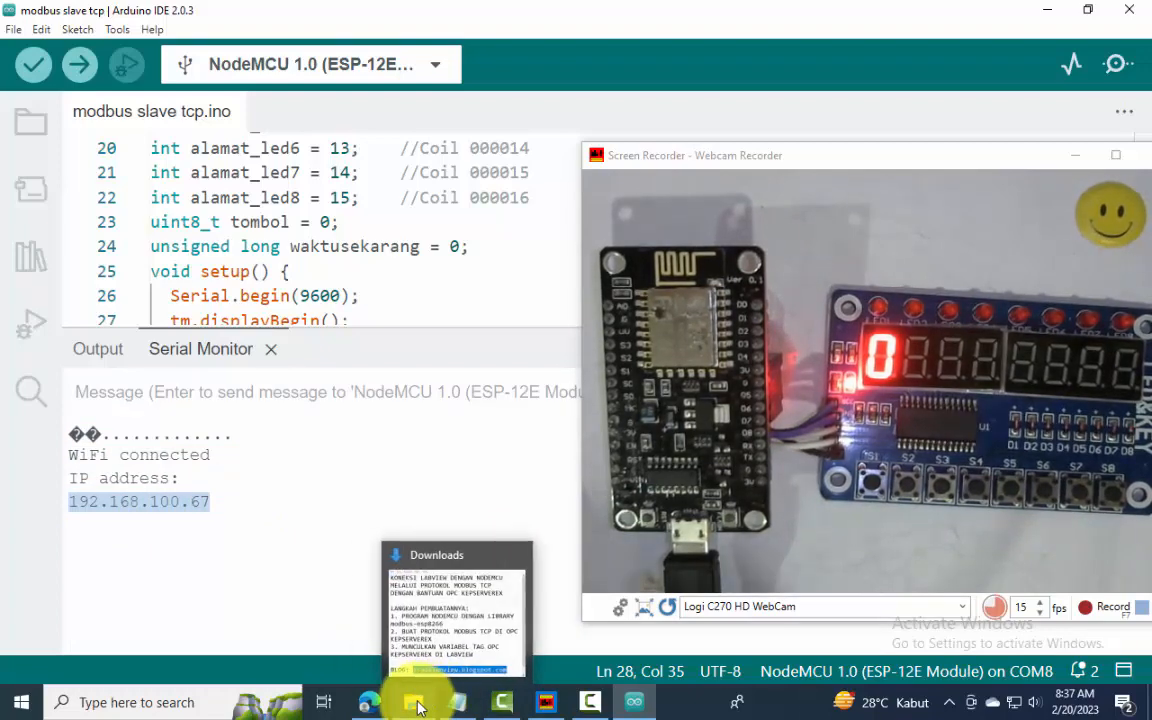
click(370, 700)
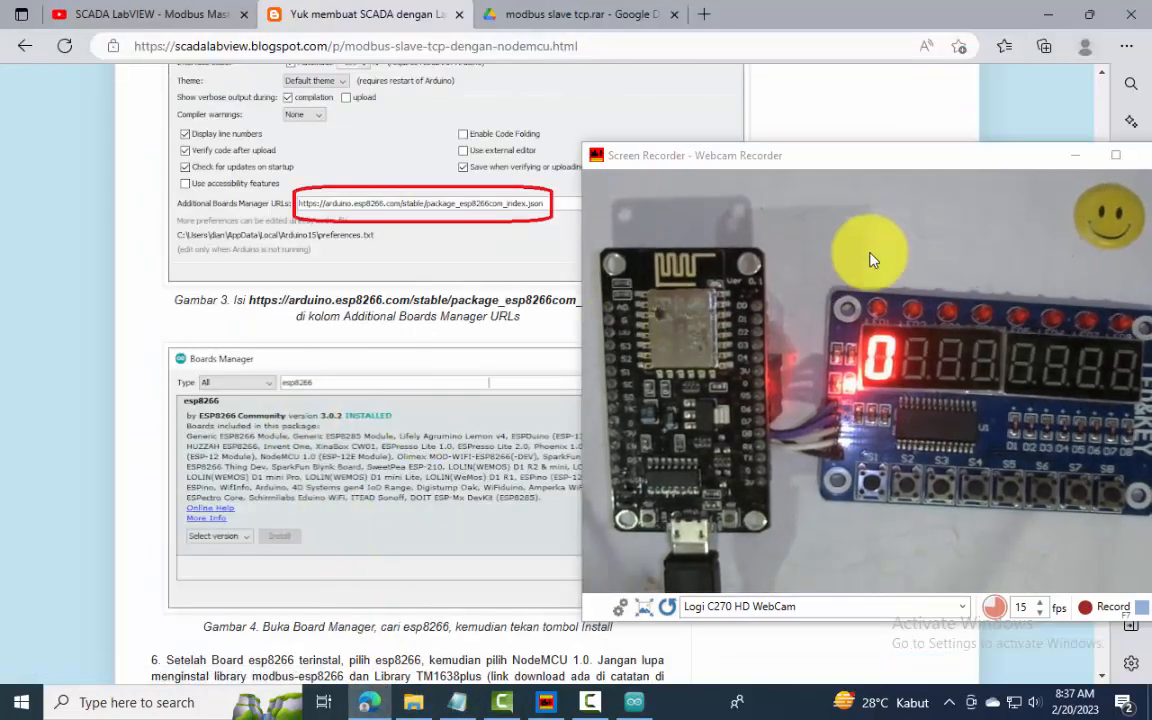
click(1077, 157)
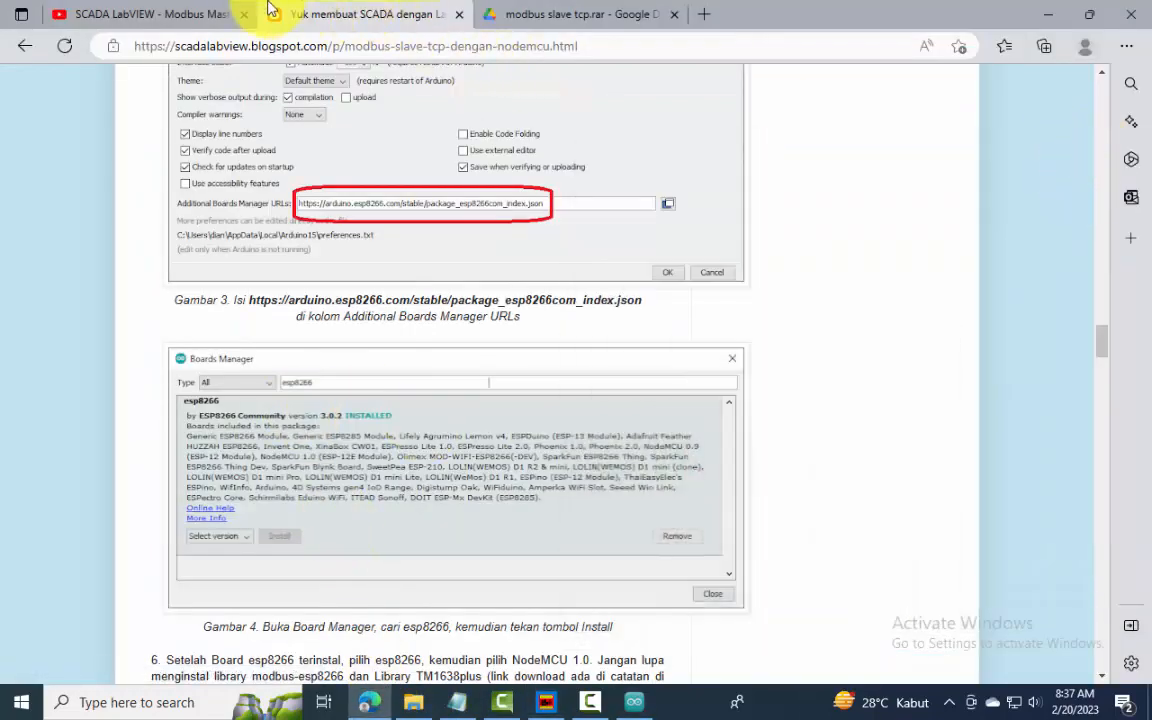
scroll(175, 424, down, 10)
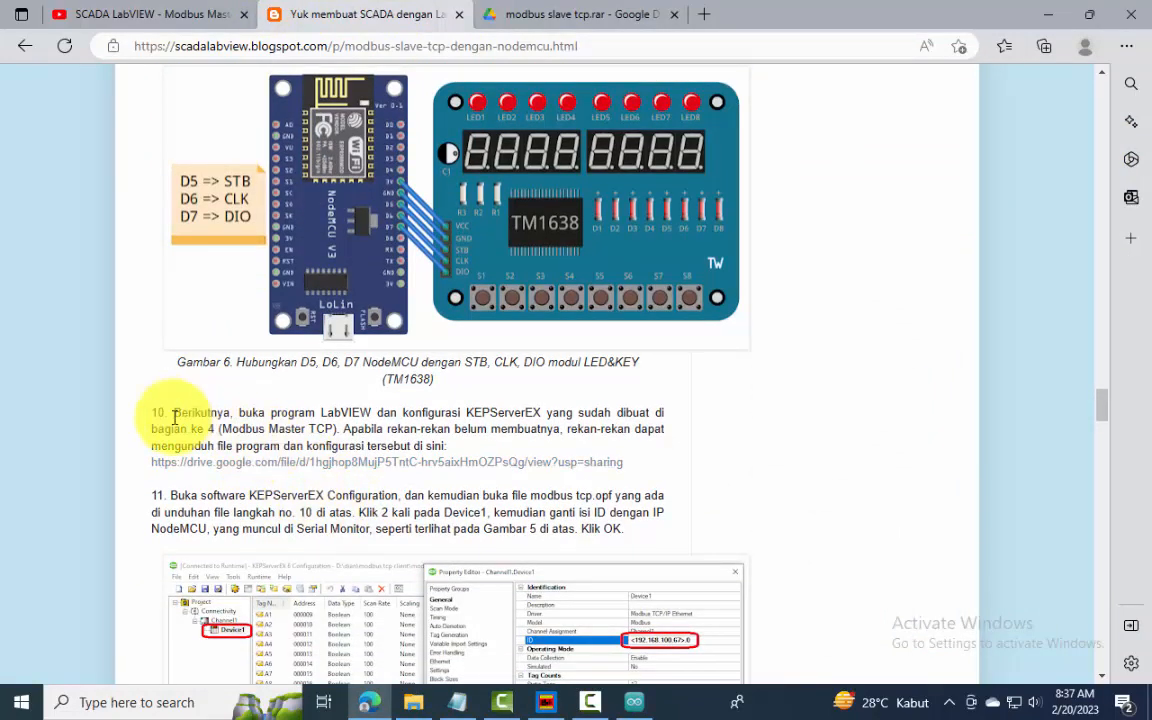
click(266, 464)
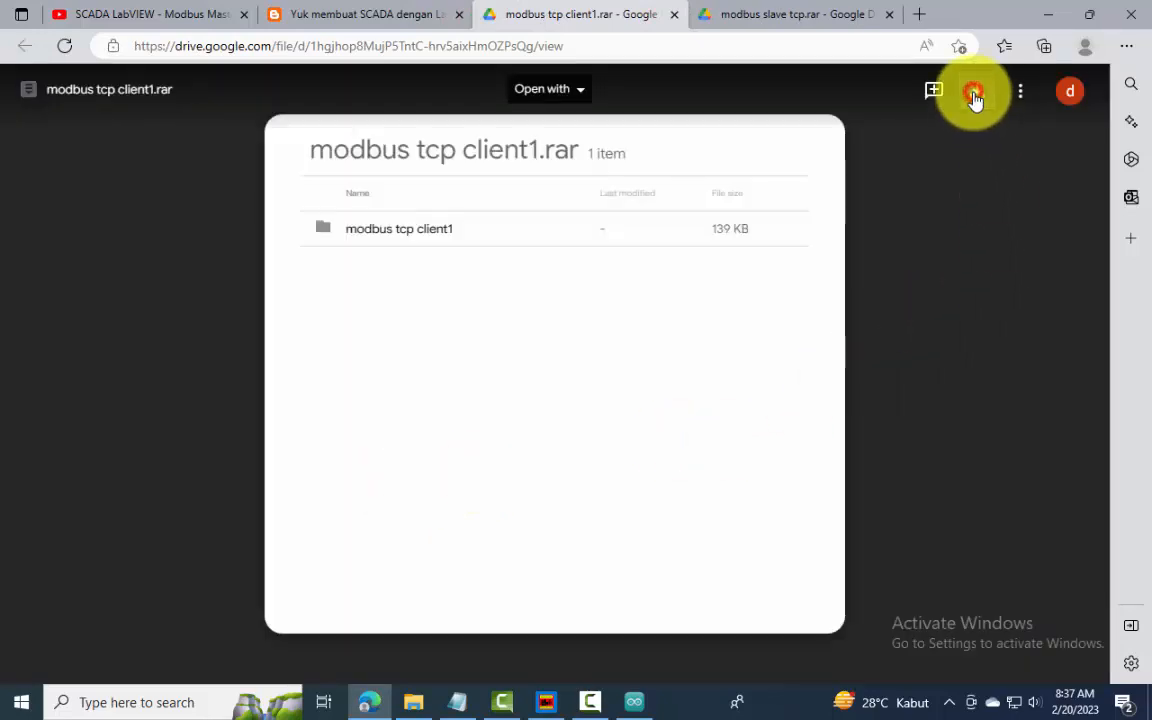
click(973, 93)
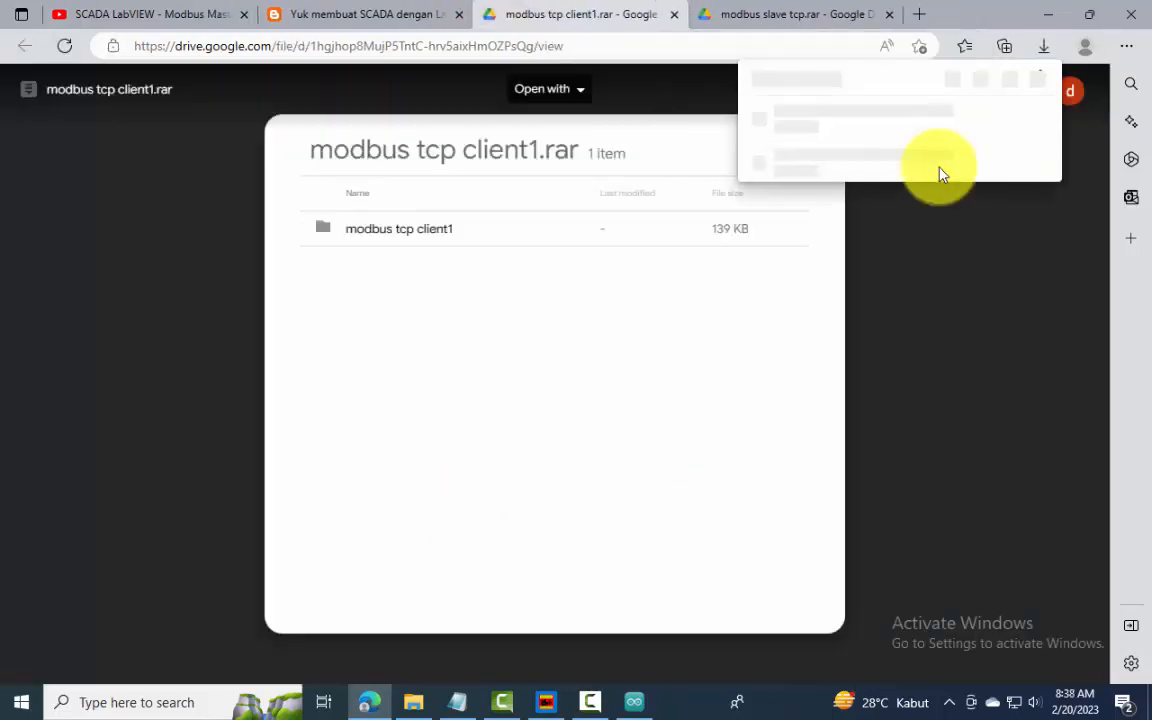
In File Explorer, extract the modbus tcp client1 archive directly into the Downloads folder
click(412, 702)
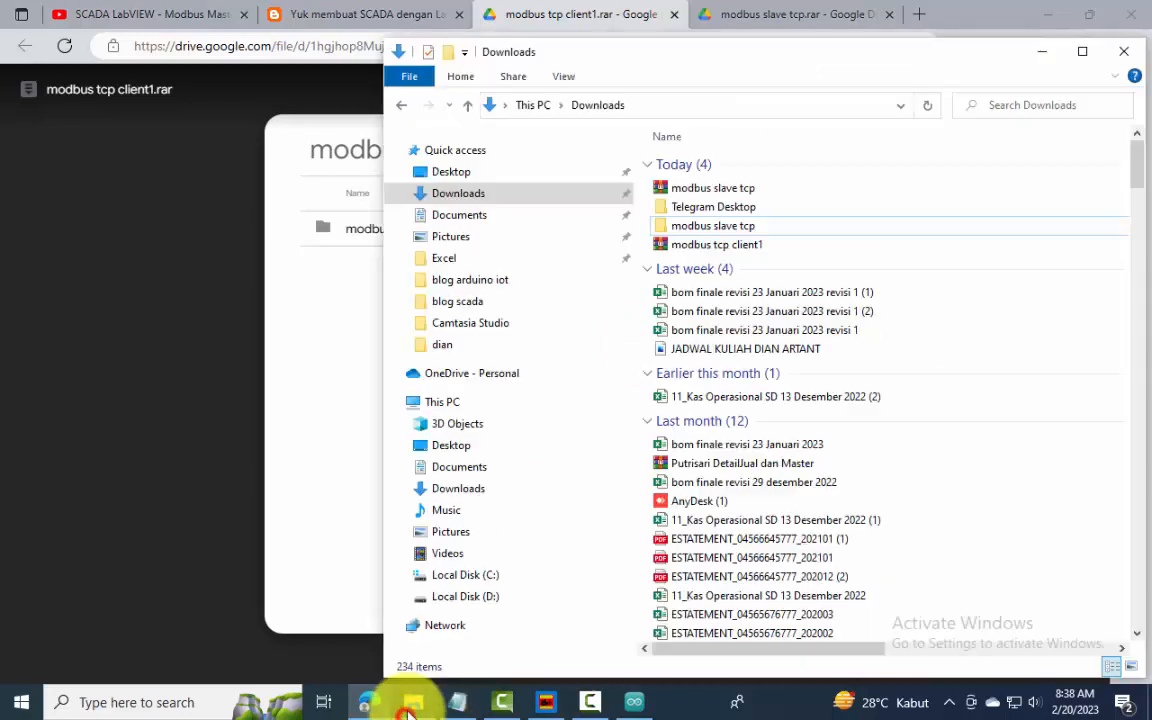
click(718, 245)
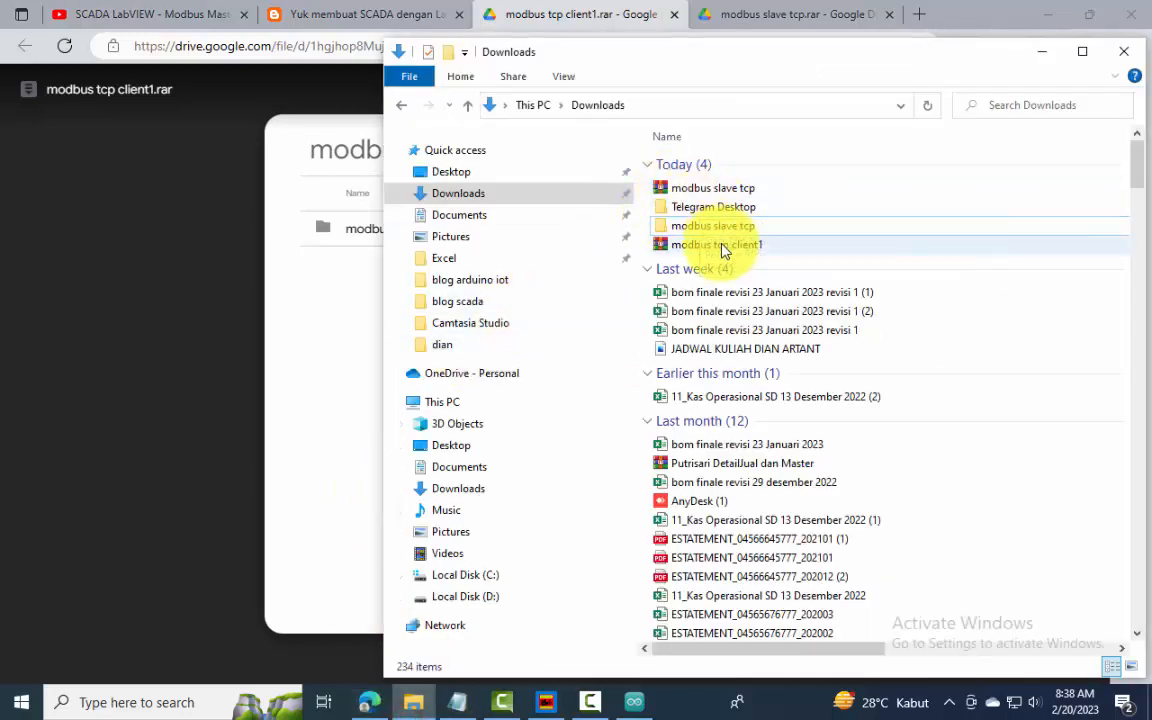
right_click(720, 247)
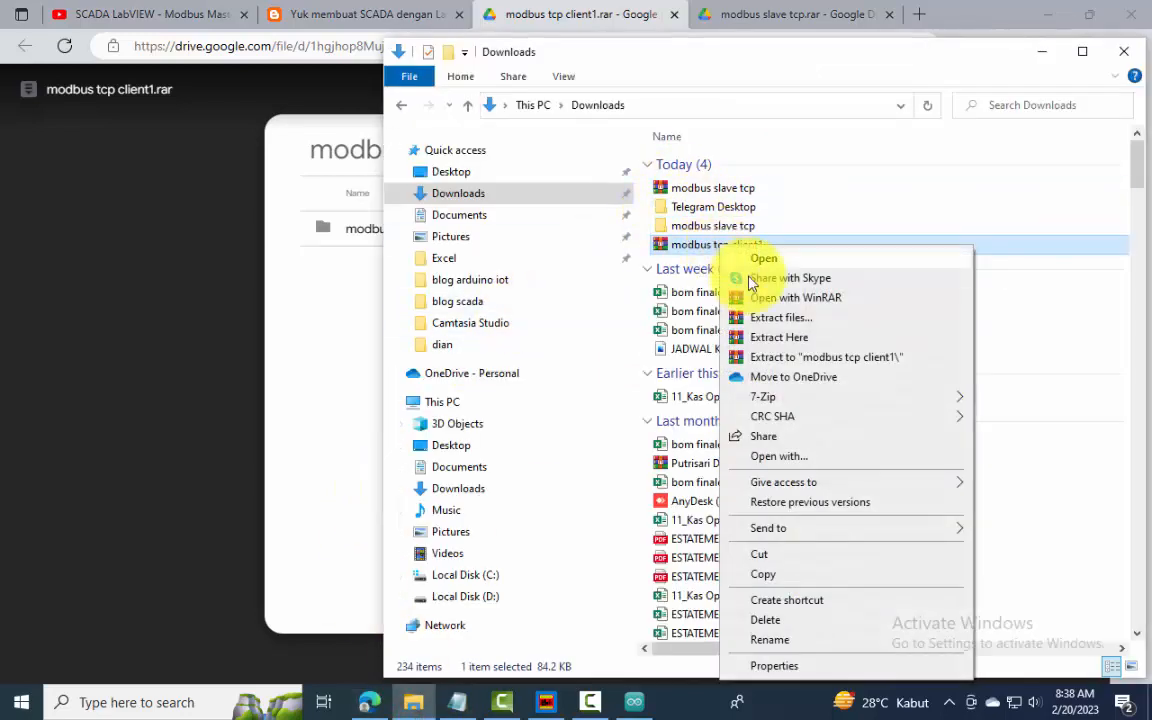
click(796, 340)
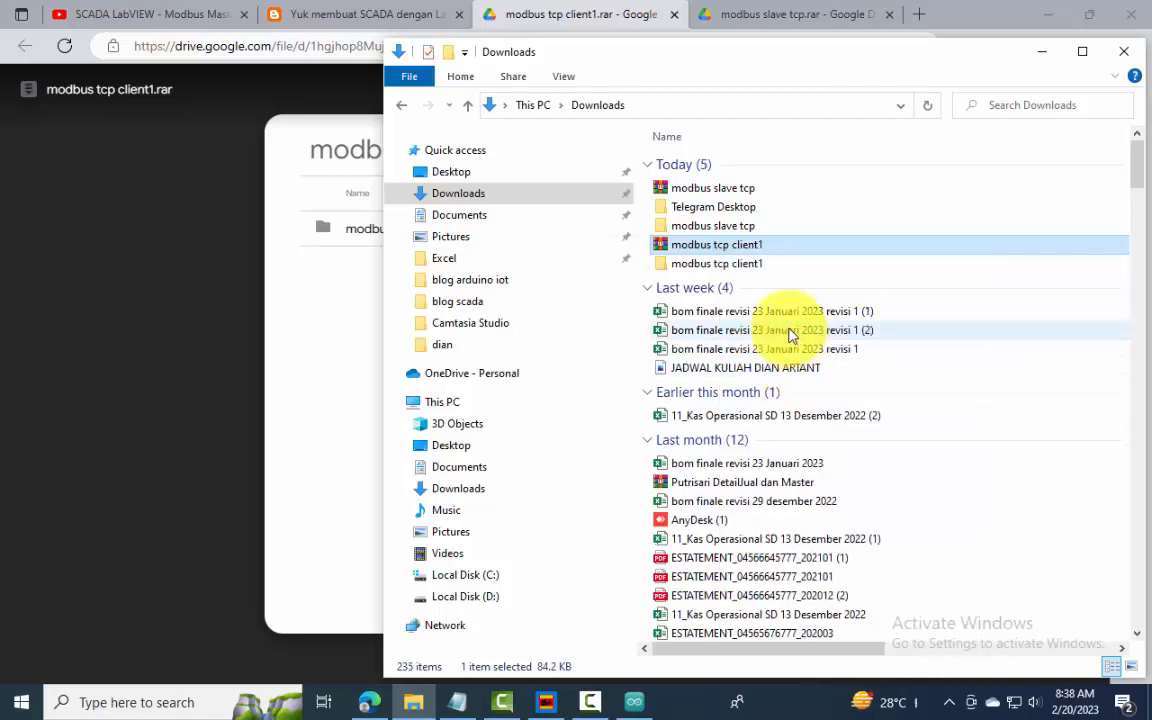
Open the modbus tcp OPF file from the extracted folder in KEPServerEX and update the runtime with the loaded project
double_click(740, 264)
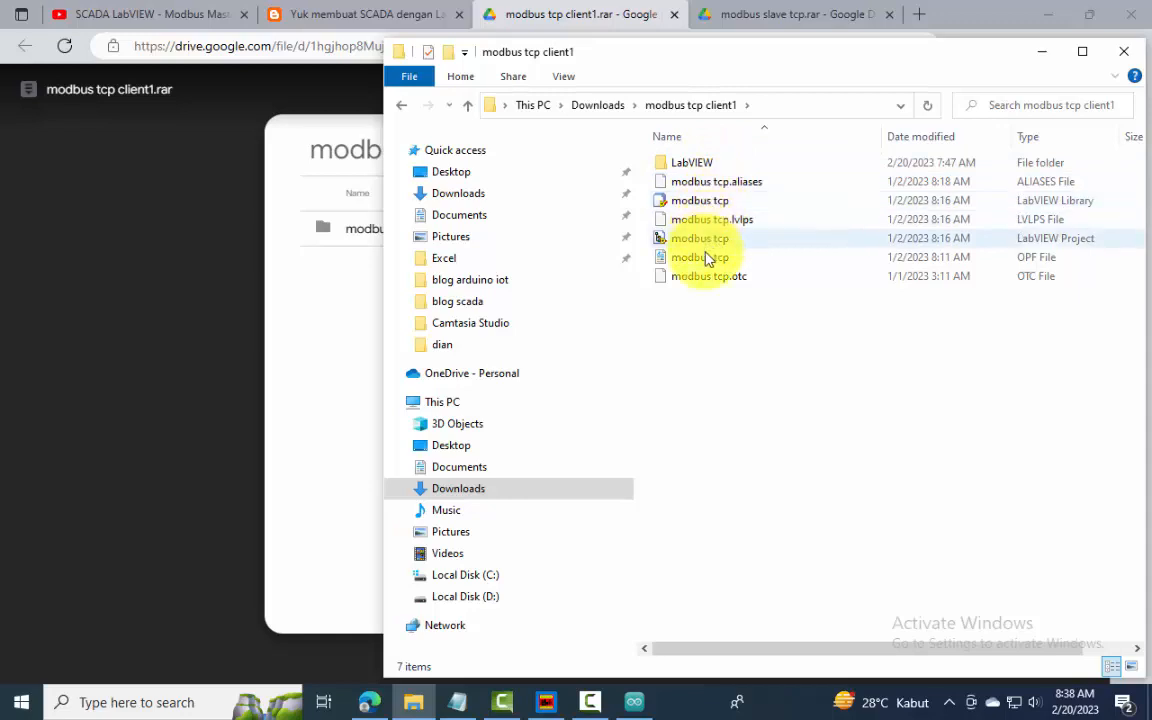
click(707, 262)
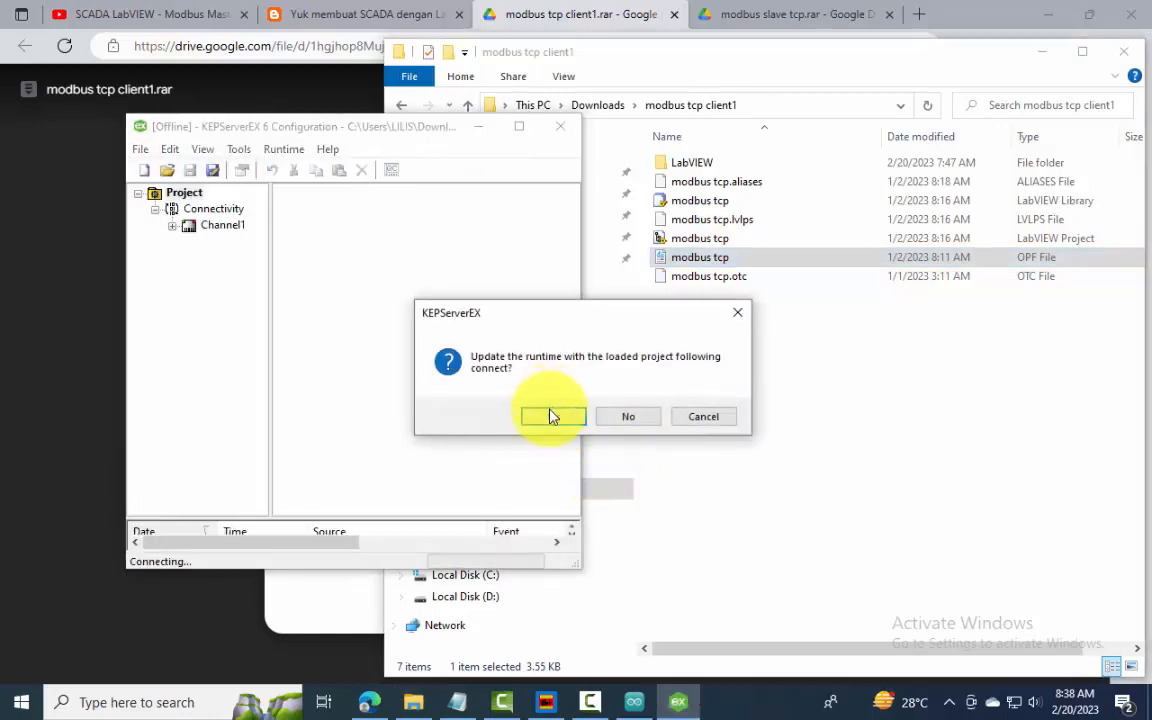
click(550, 418)
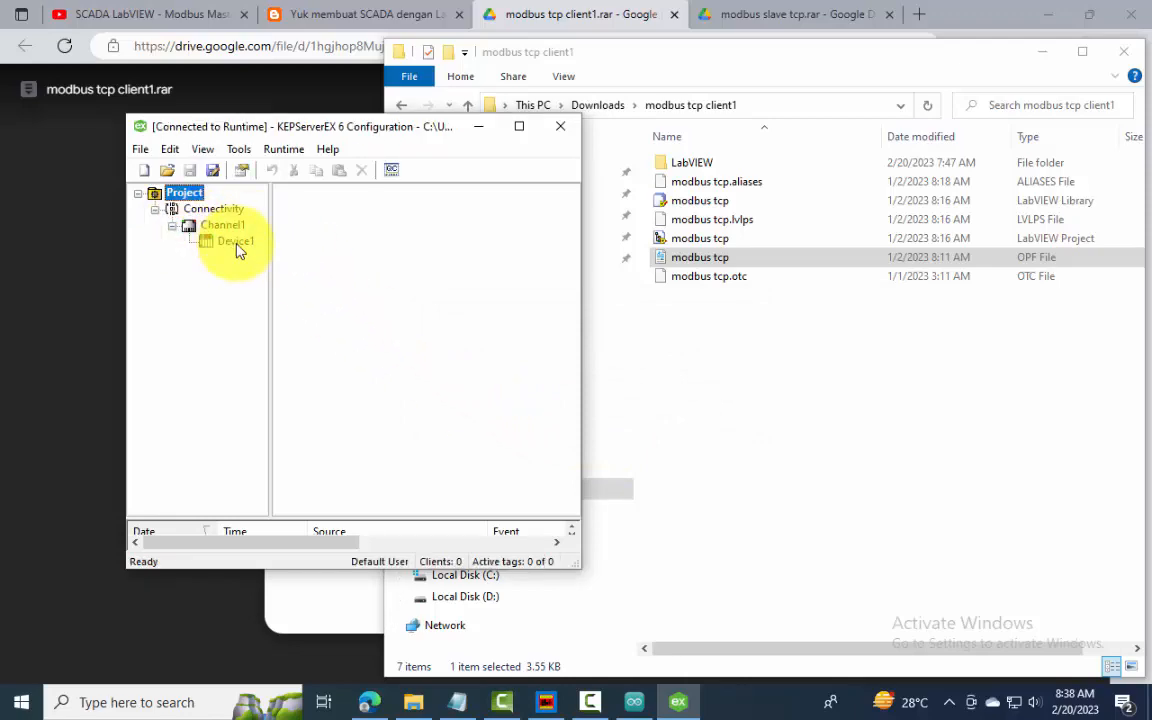
Set the ID of Device1 under Channel1 to the copied IP address 192.168.100.67 and apply the change
double_click(238, 251)
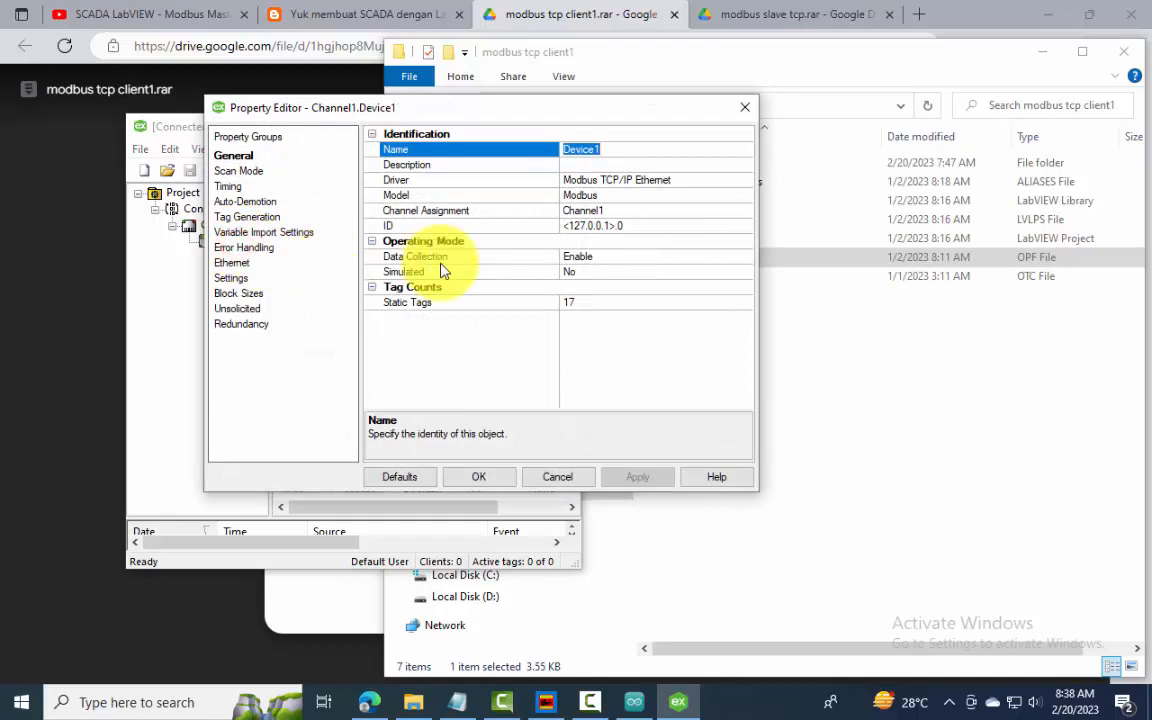
click(637, 226)
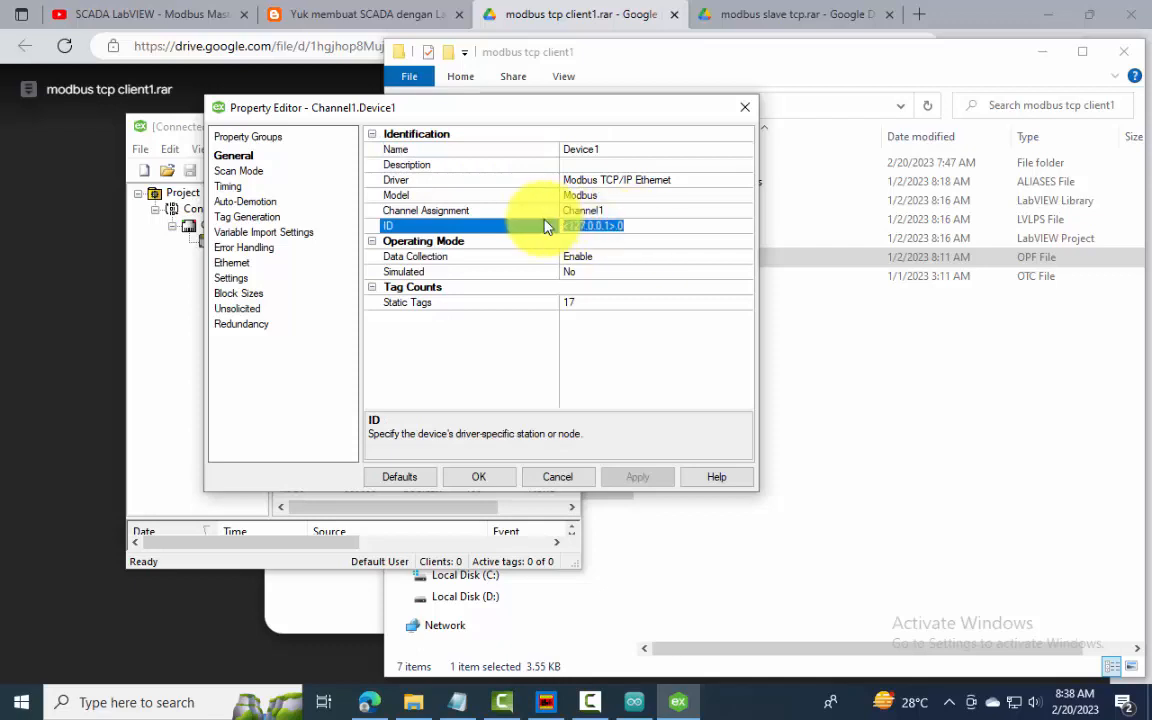
key(ctrl+v)
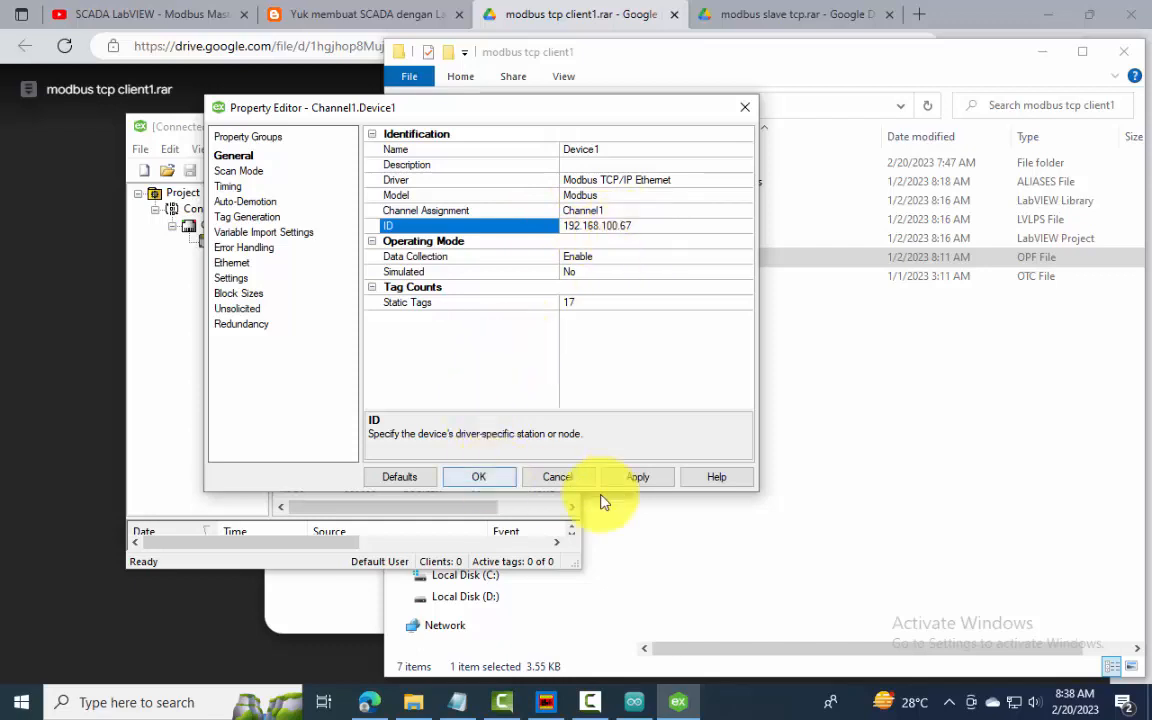
click(641, 479)
click(500, 483)
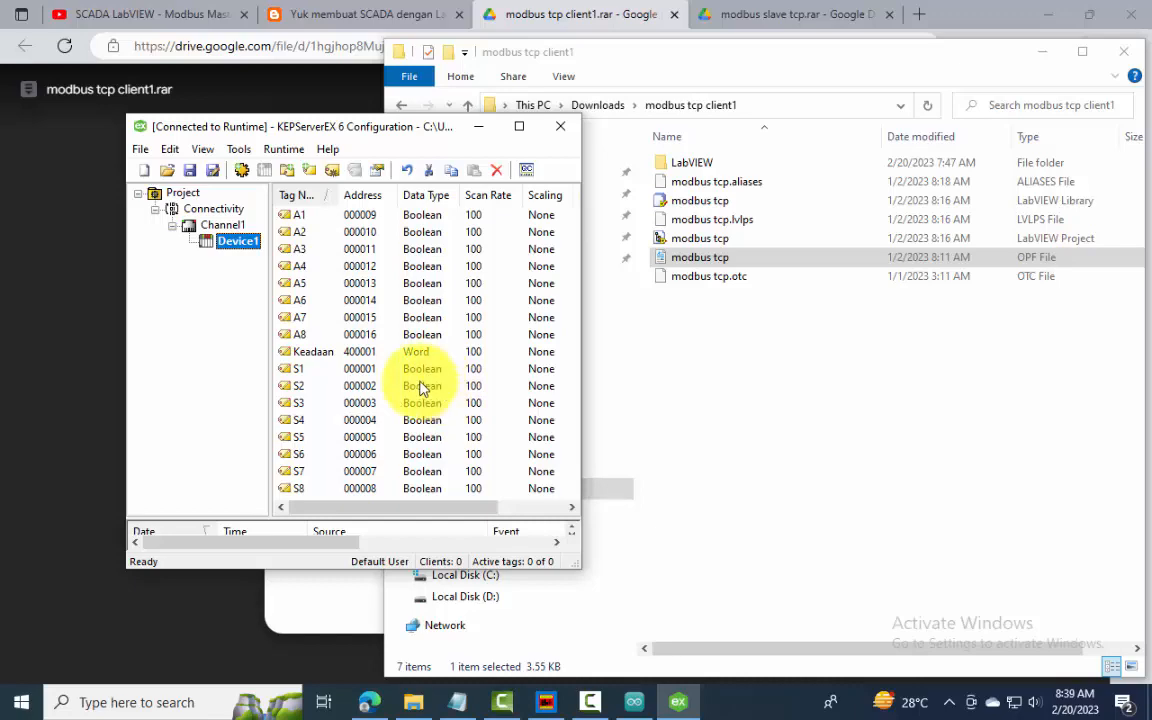
Launch the OPC Quick Client and examine the values and quality of the Channel1.Device1 tags
click(527, 172)
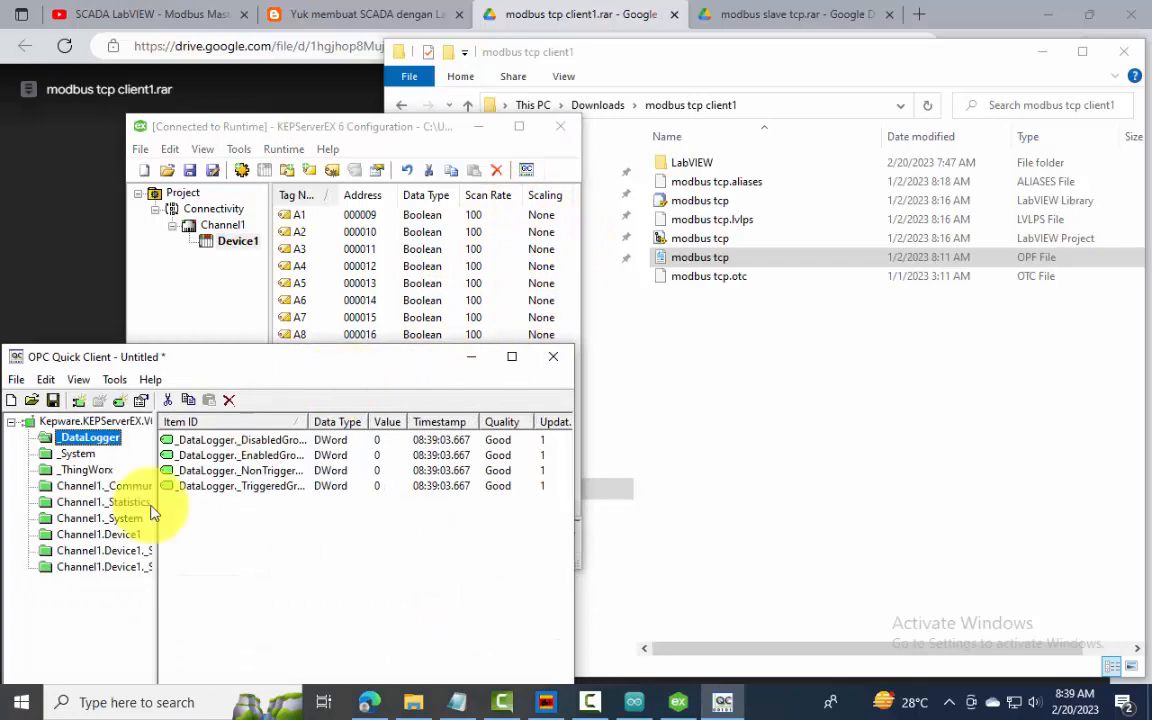
click(105, 538)
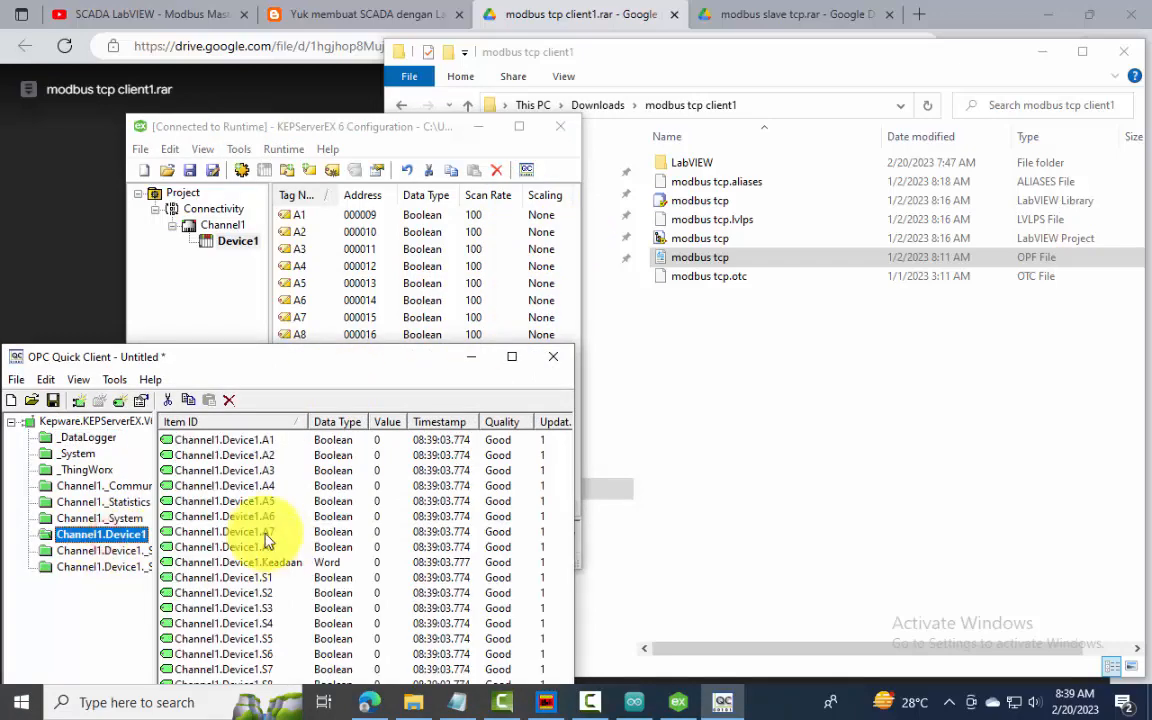
drag(278, 358, 281, 268)
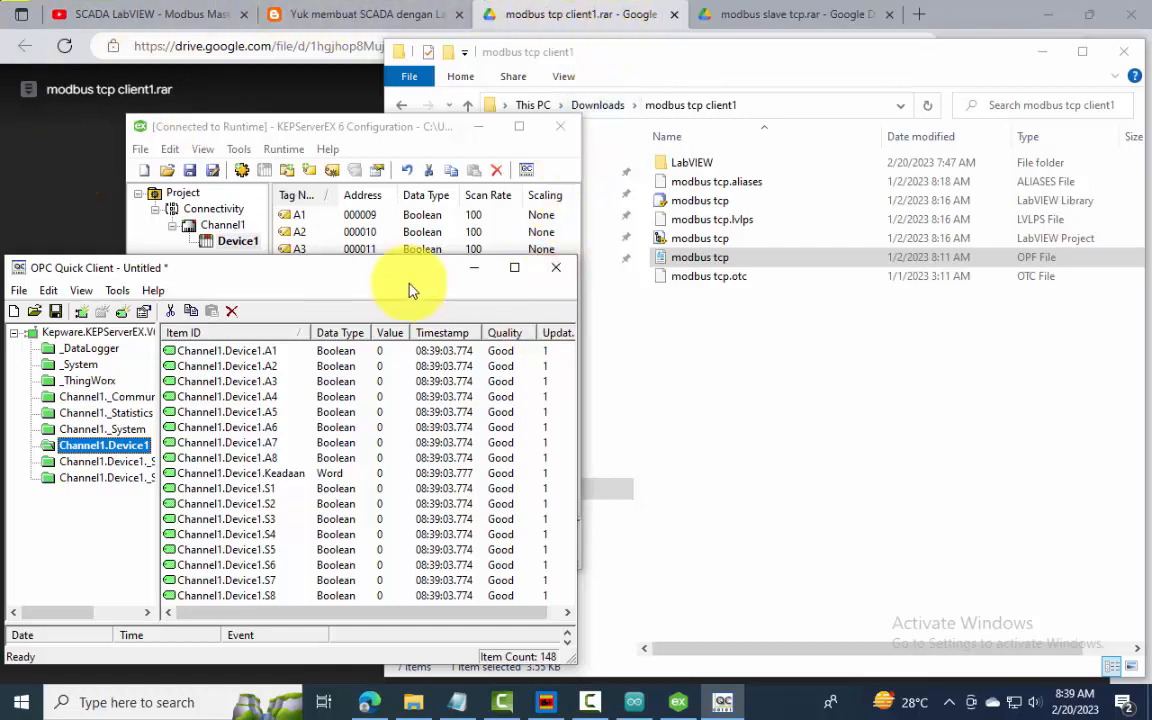
Open Client.vi from the extracted LabVIEW folder and show its block diagram
double_click(676, 165)
double_click(686, 168)
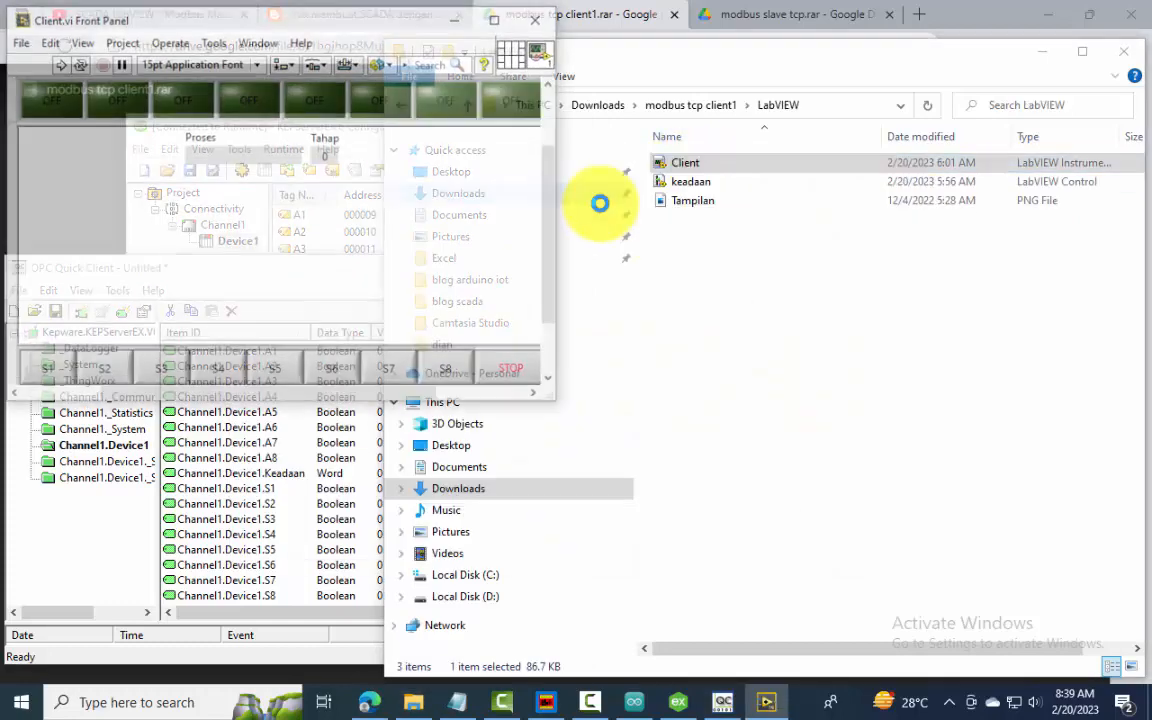
click(514, 193)
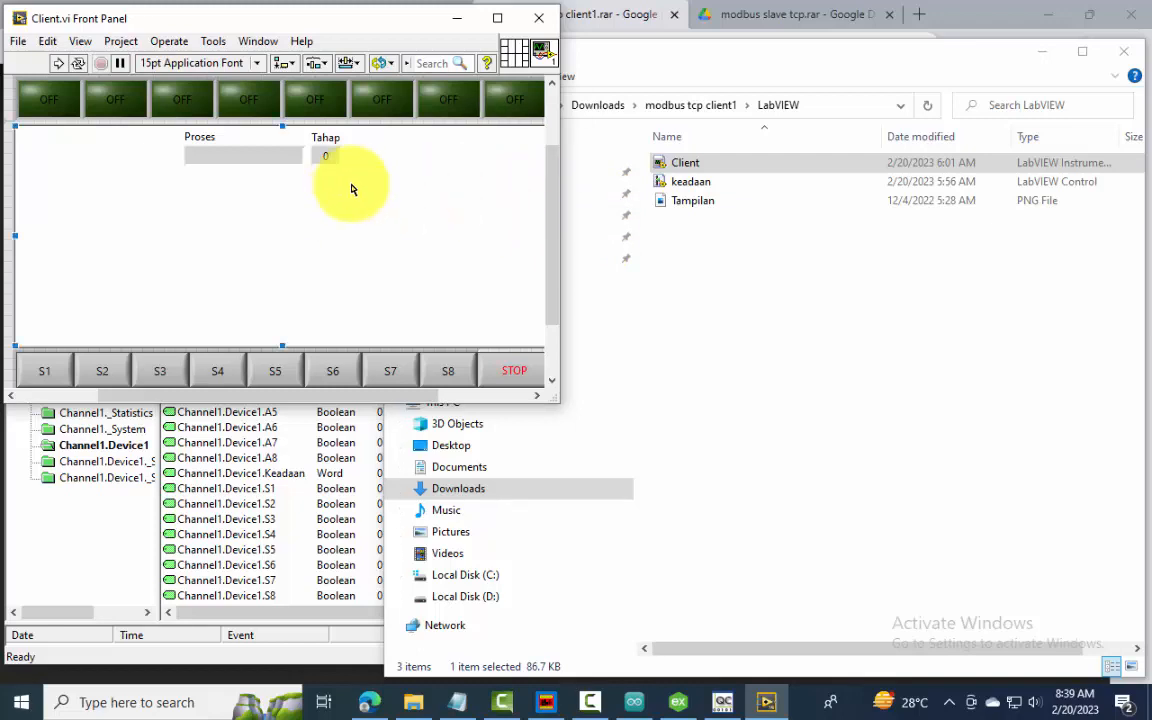
click(260, 41)
click(300, 61)
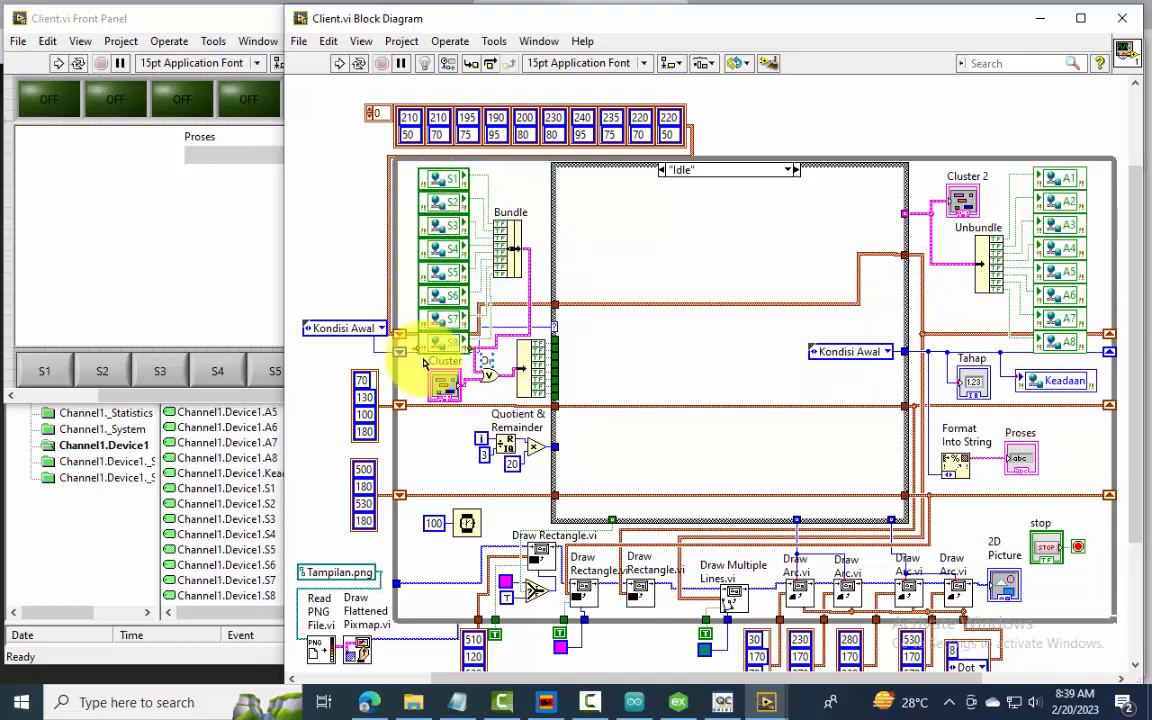
Compare the S1–S8 tags in OPC Quick Client and the A1–A8 nodes in the Client.vi block diagram
click(262, 502)
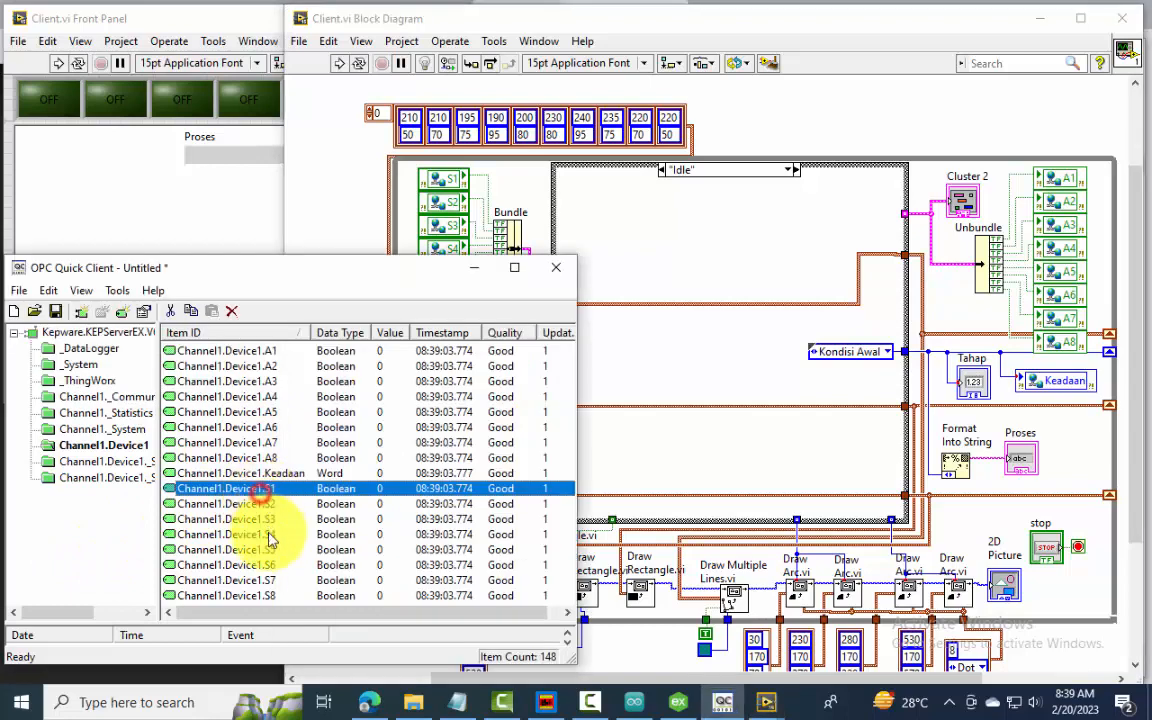
click(285, 595)
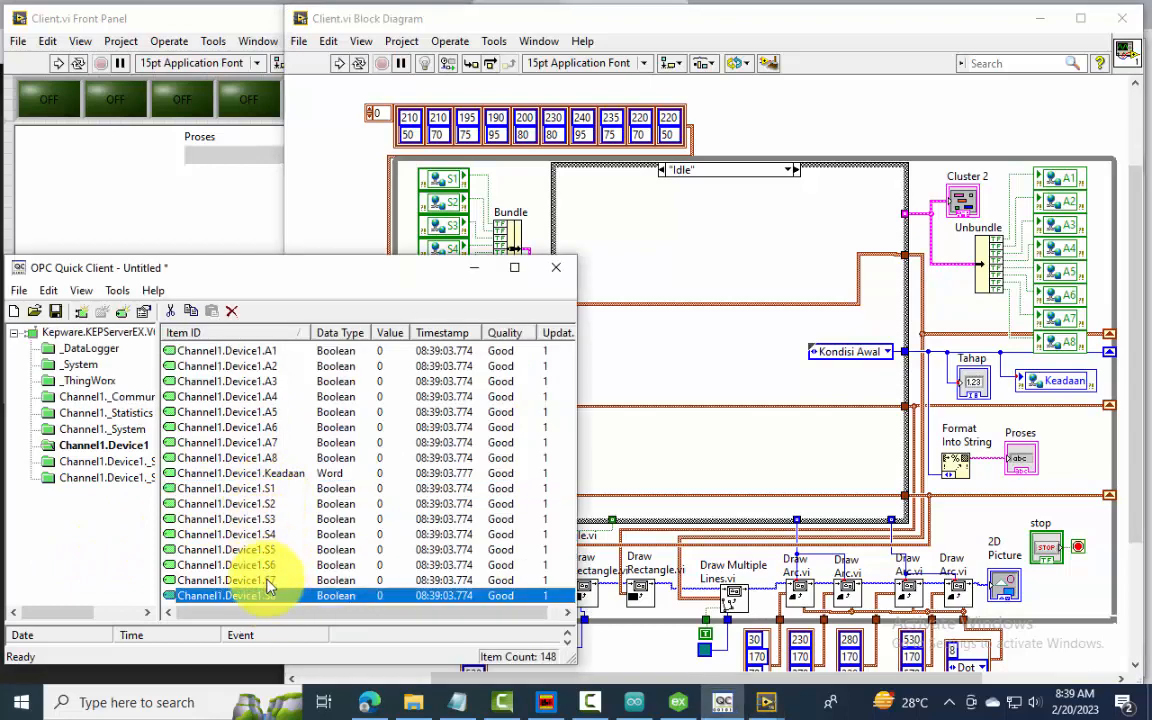
click(1052, 205)
click(1058, 345)
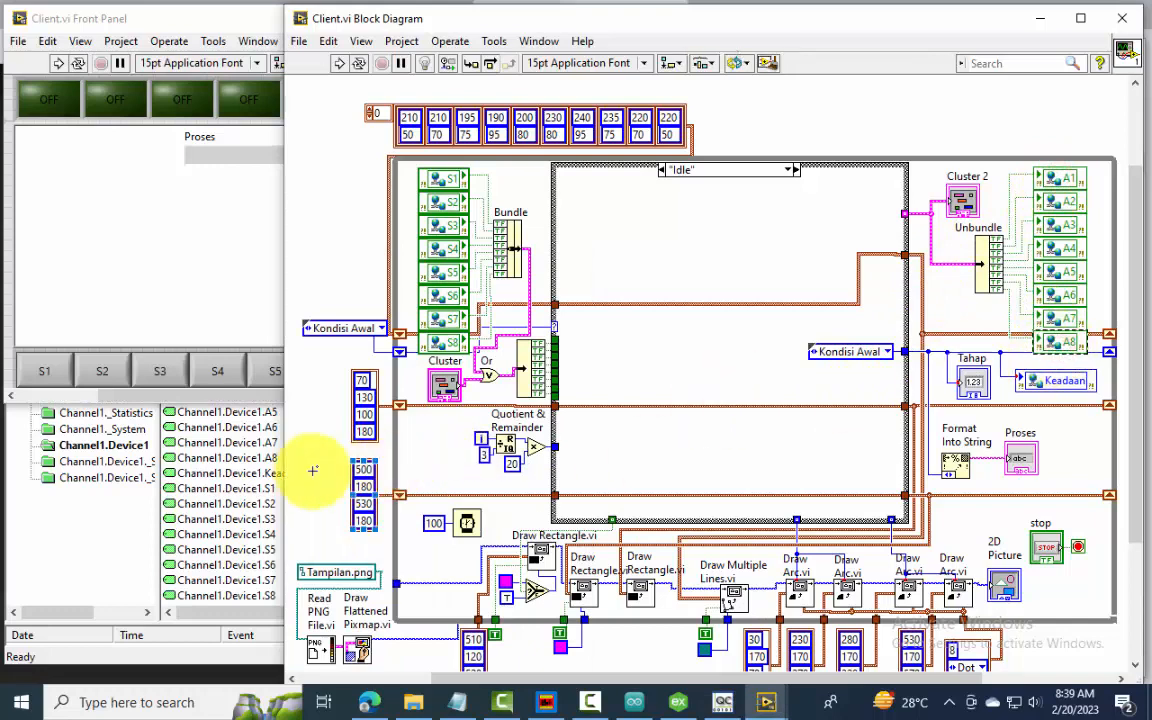
Check the S1–S8, A1–A8 and Keadaan tags of Channel1.Device1 against the shared variable nodes in the block diagram
click(228, 473)
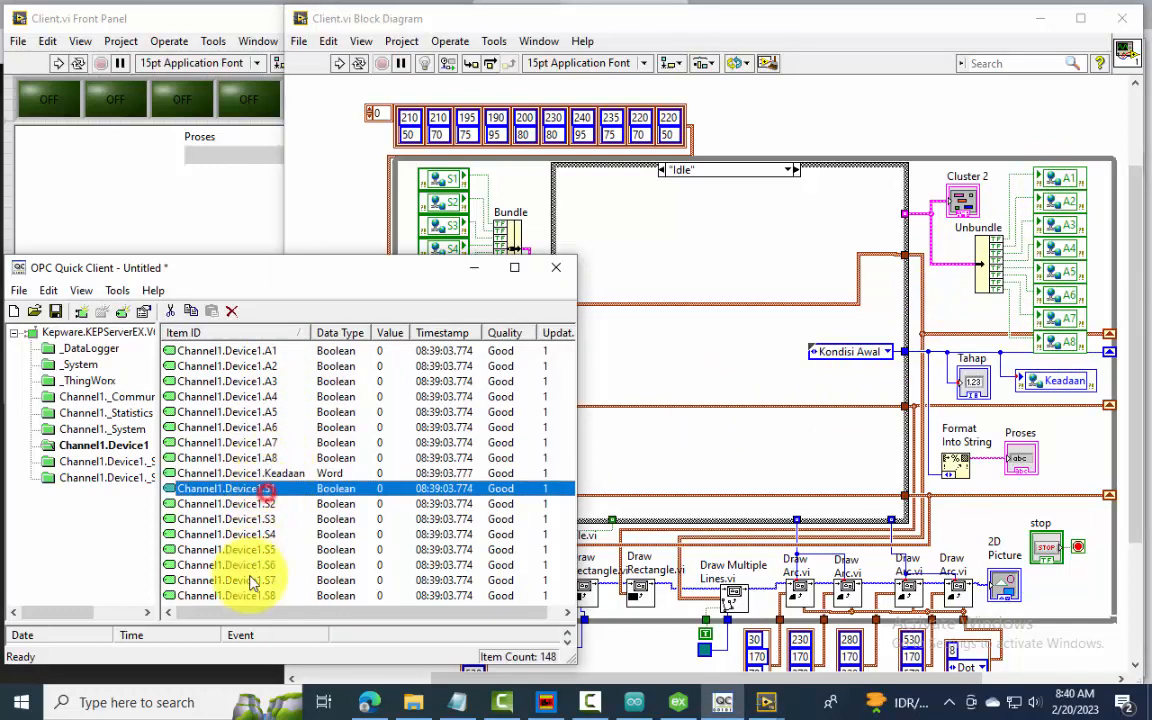
click(252, 596)
click(248, 488)
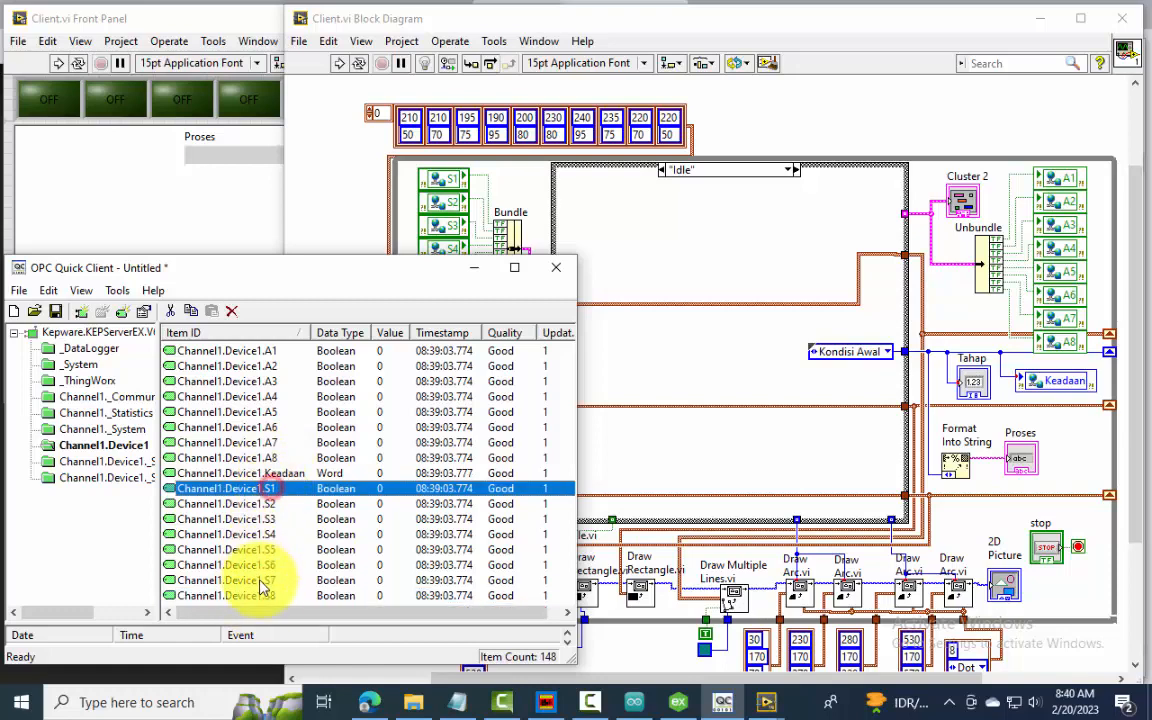
click(255, 596)
click(272, 352)
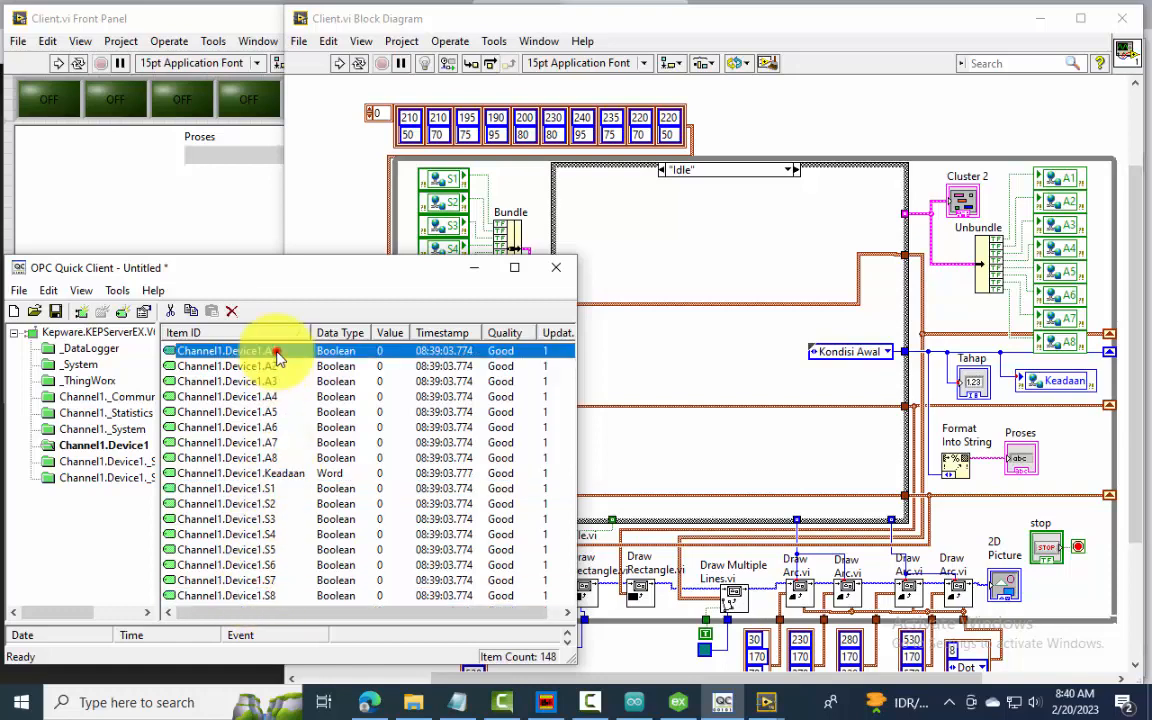
click(270, 458)
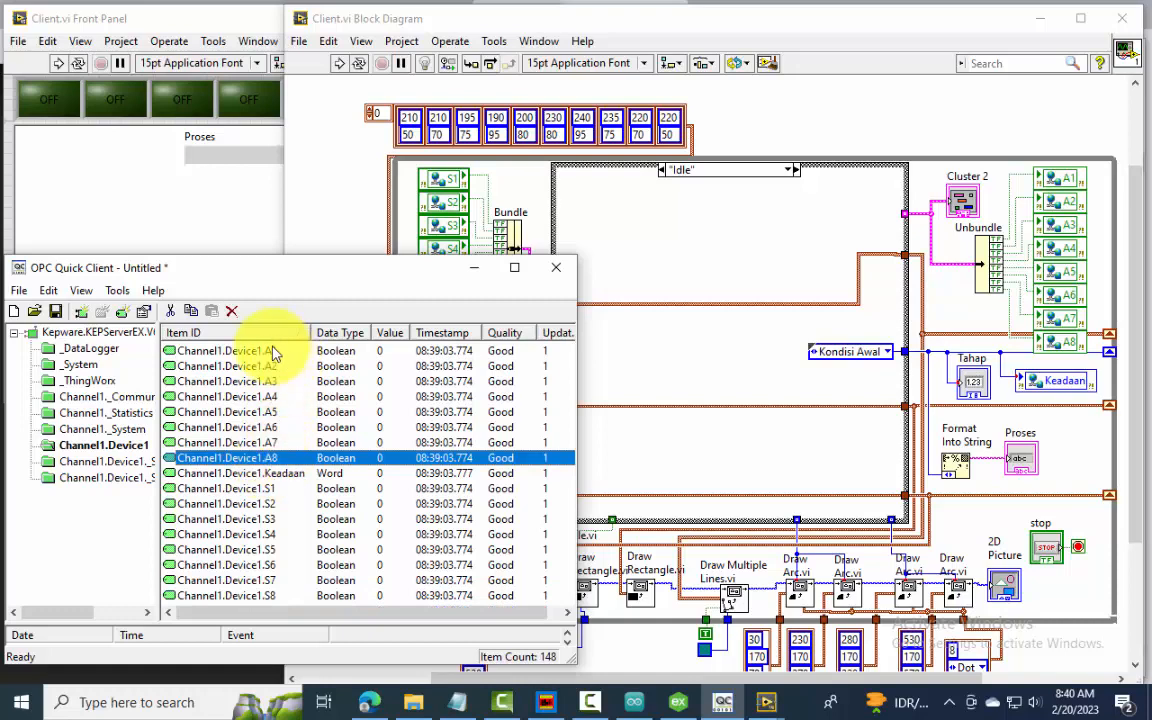
click(271, 473)
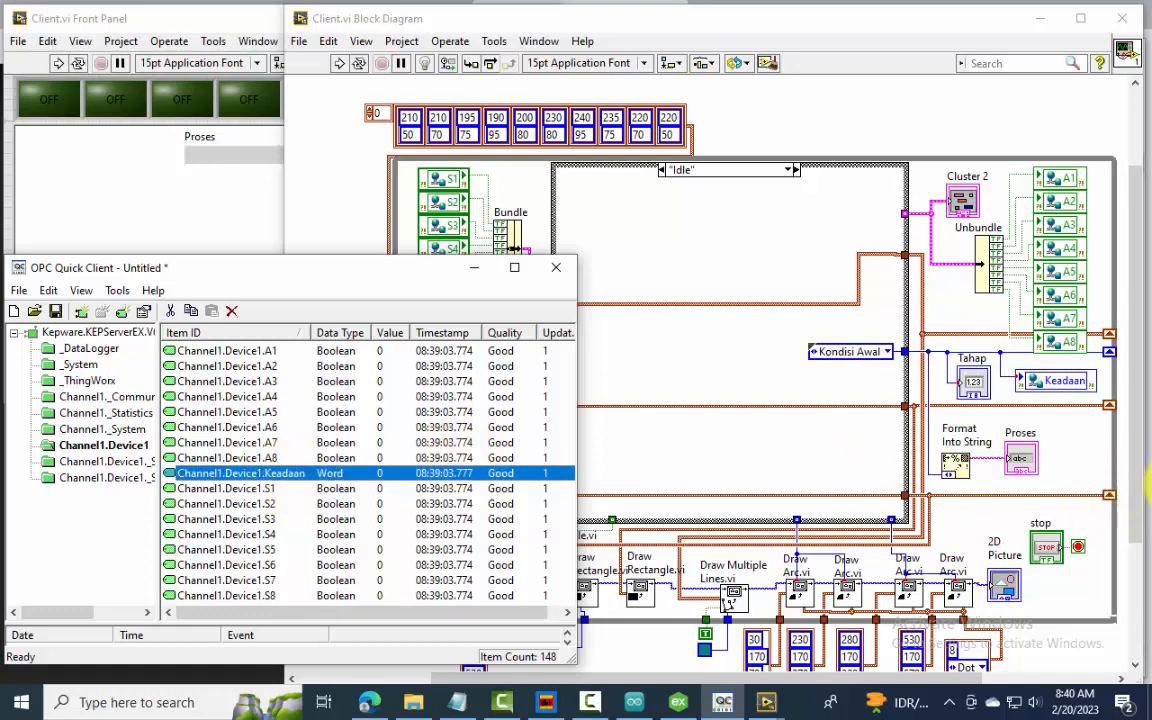
click(1067, 392)
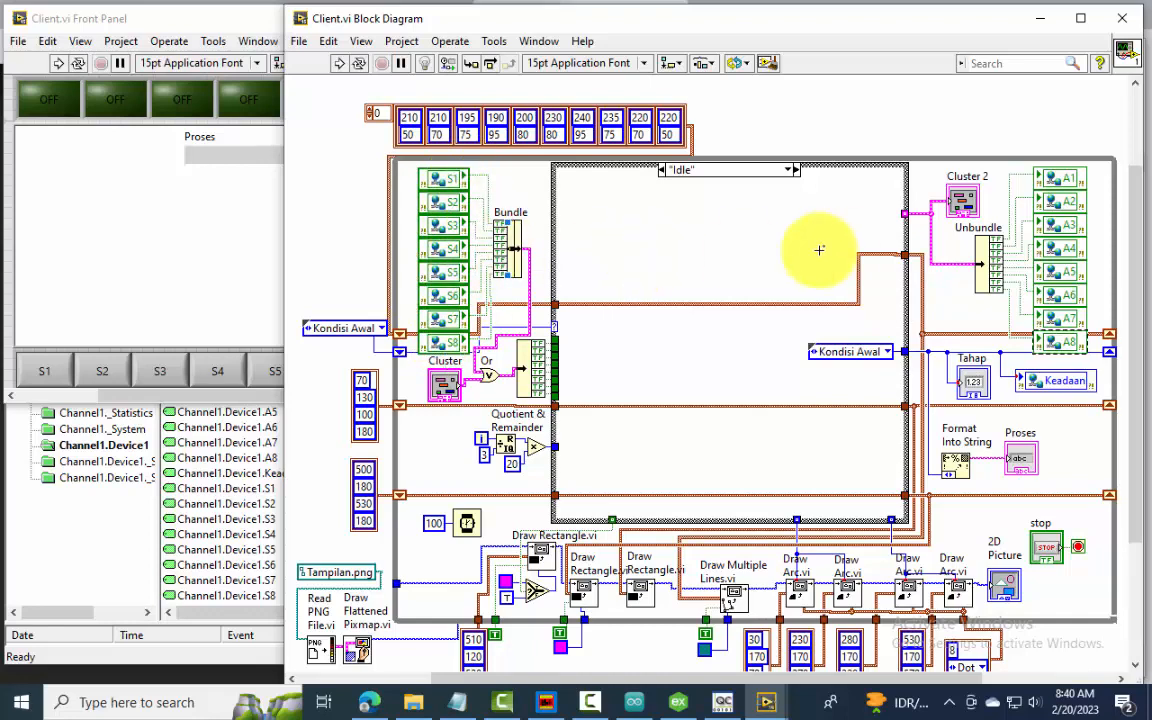
Run Client.vi from its front panel and place the webcam view of the NodeMCU beside it
click(1044, 18)
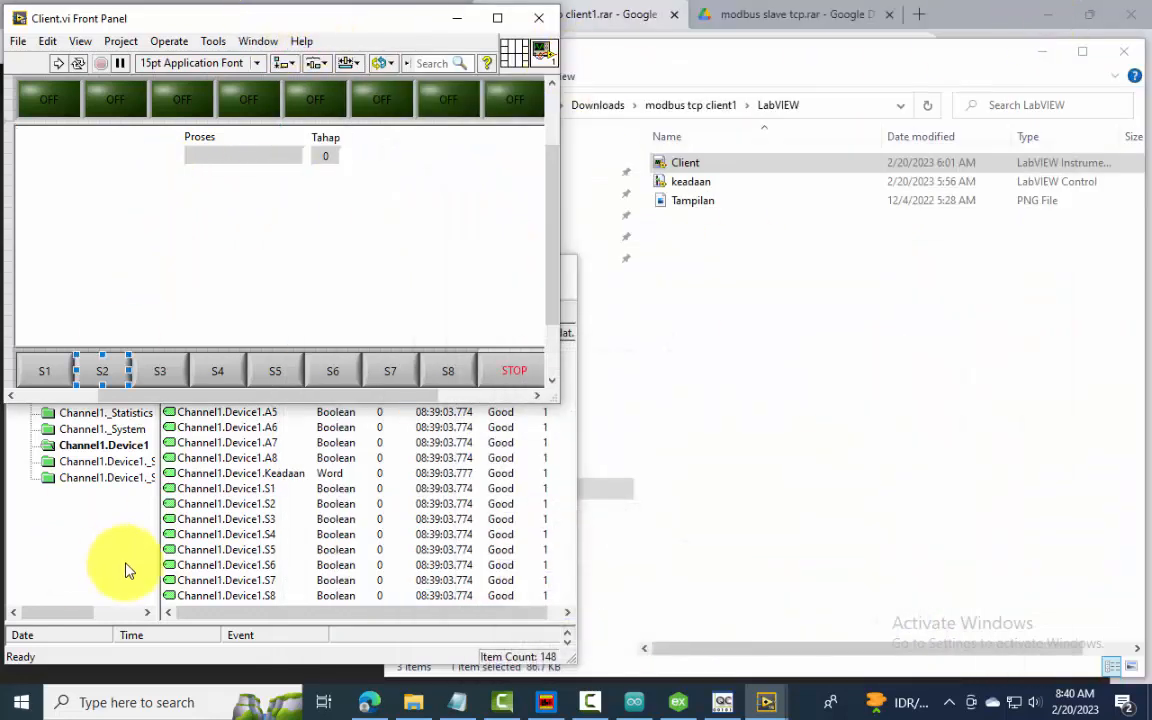
click(115, 99)
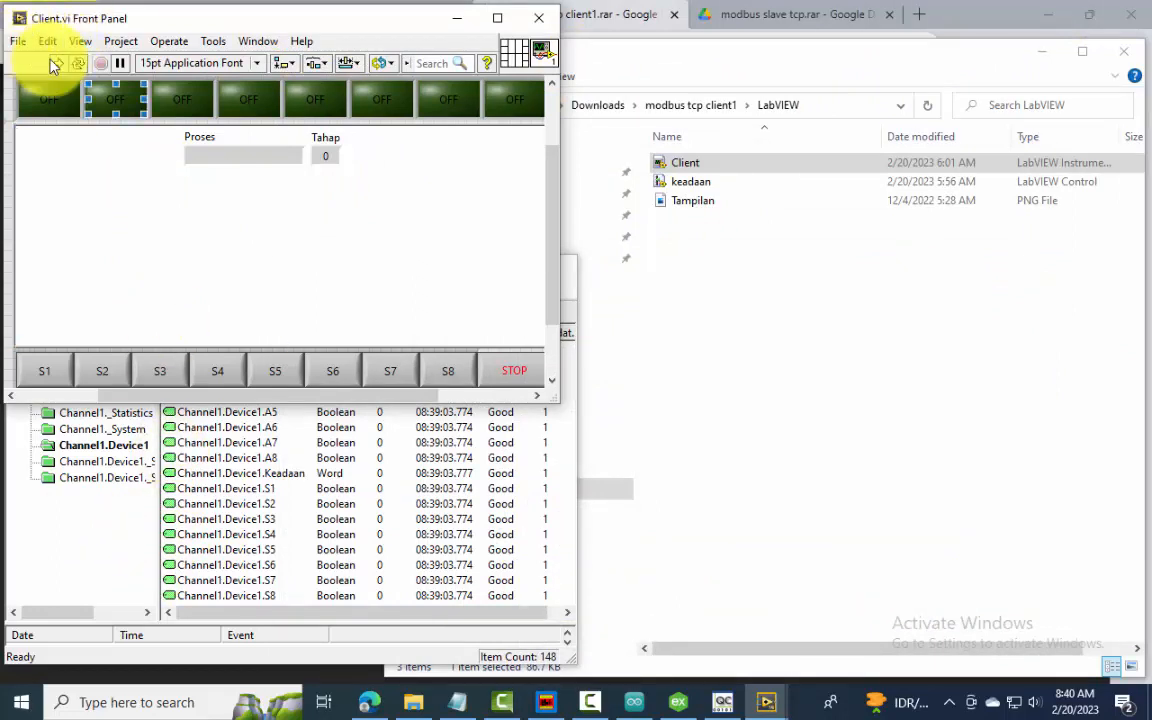
click(58, 63)
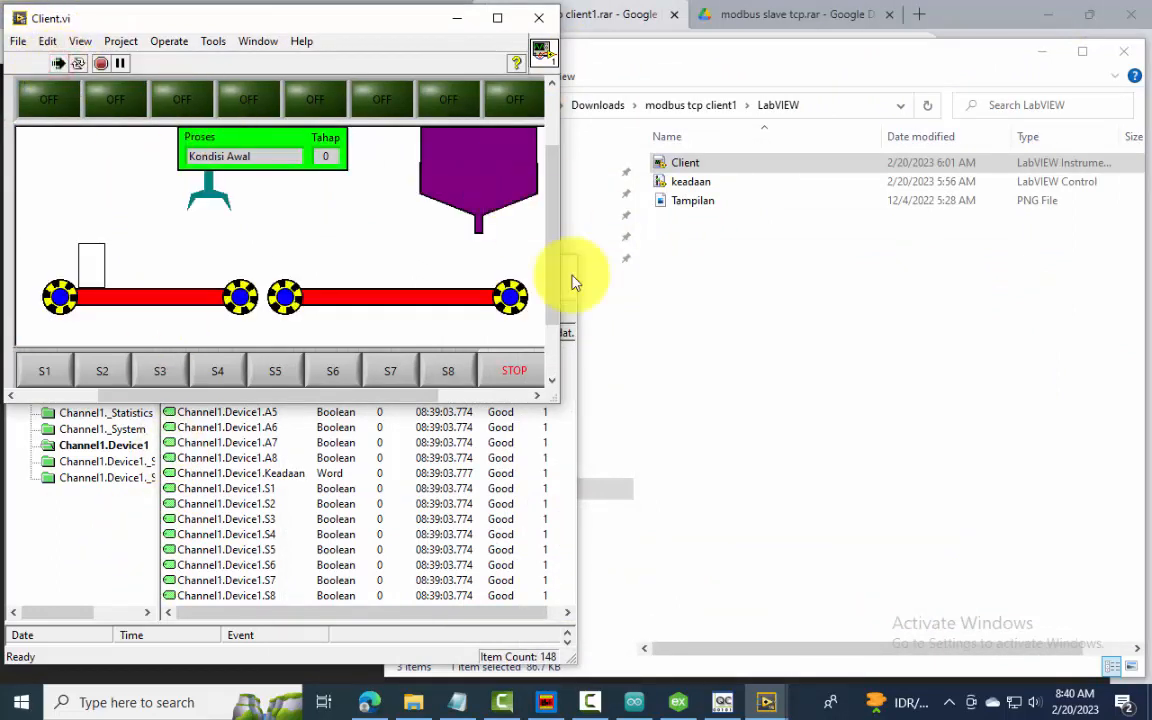
click(766, 700)
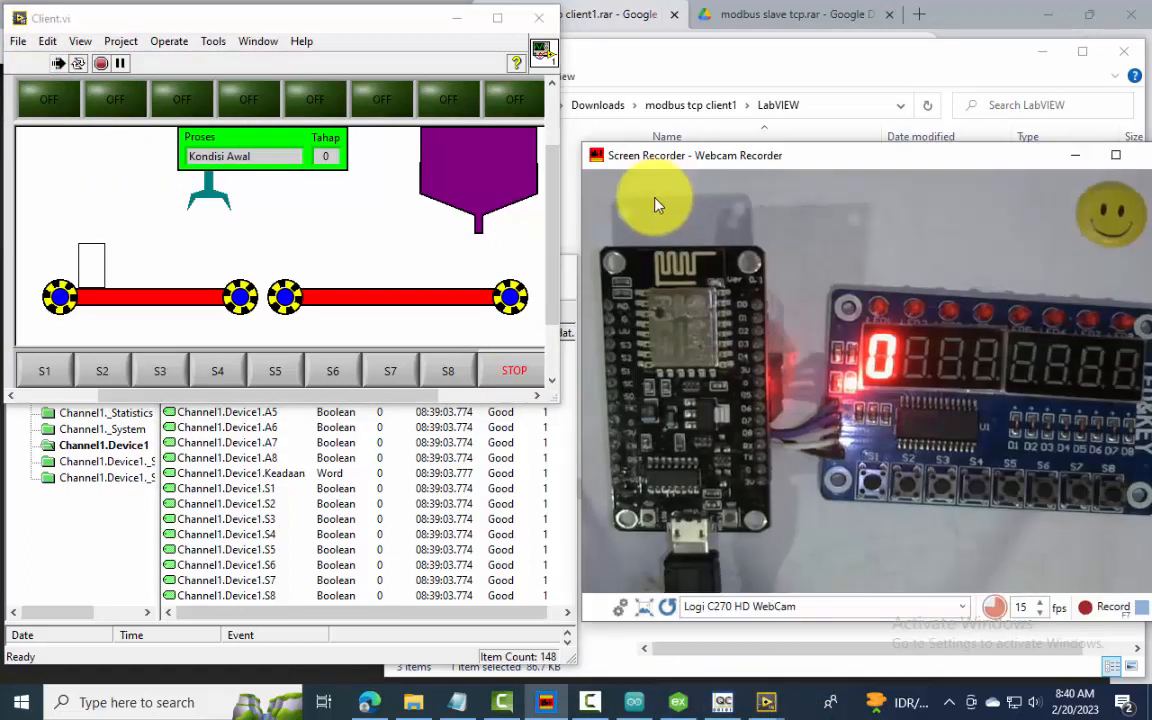
drag(743, 163, 727, 164)
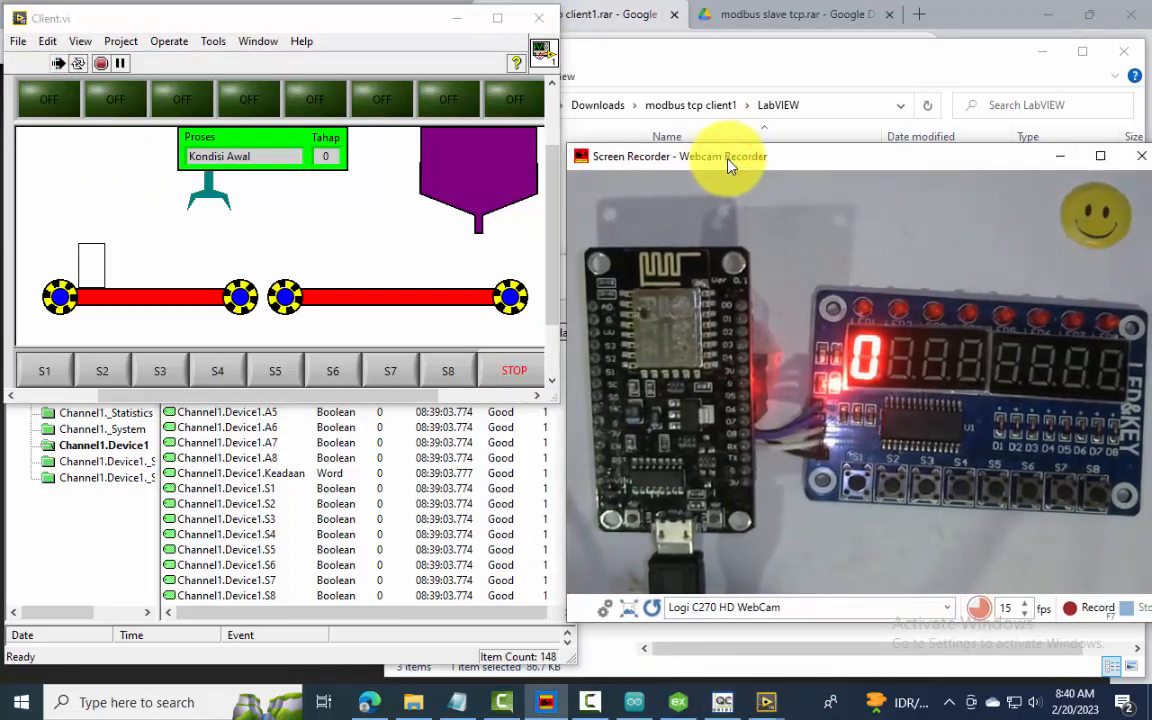
Activate S1 on the Client.vi front panel and move OPC Quick Client lower to check the Keadaan tag
click(42, 374)
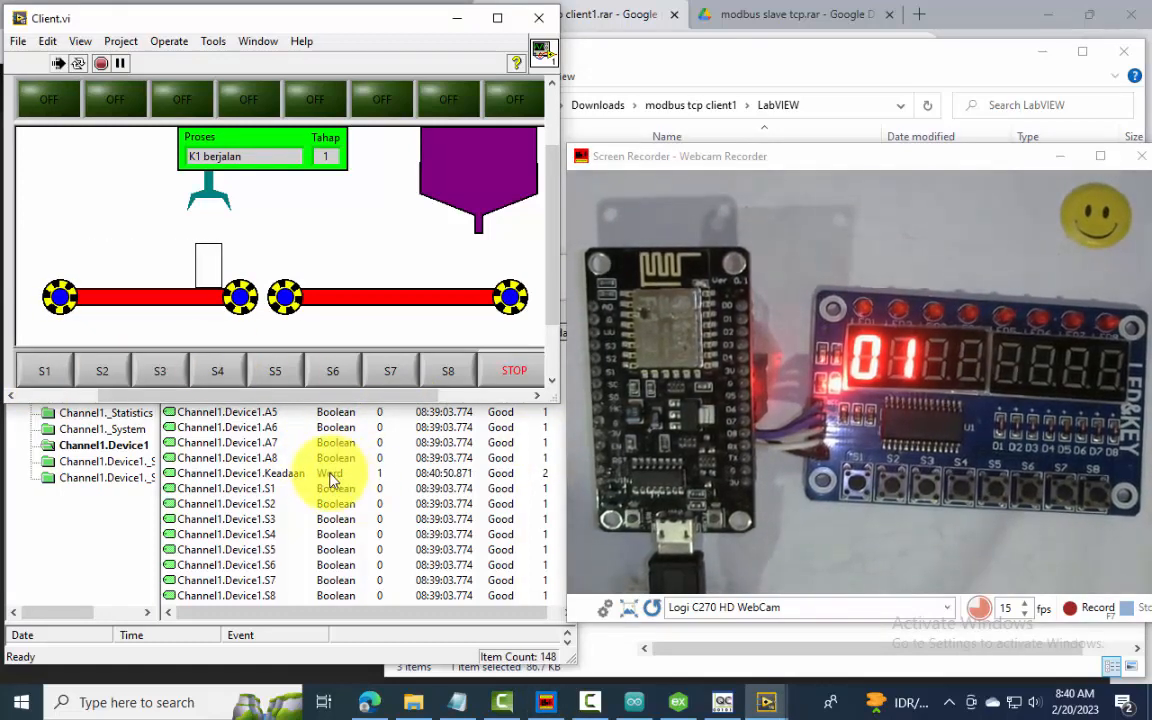
click(125, 494)
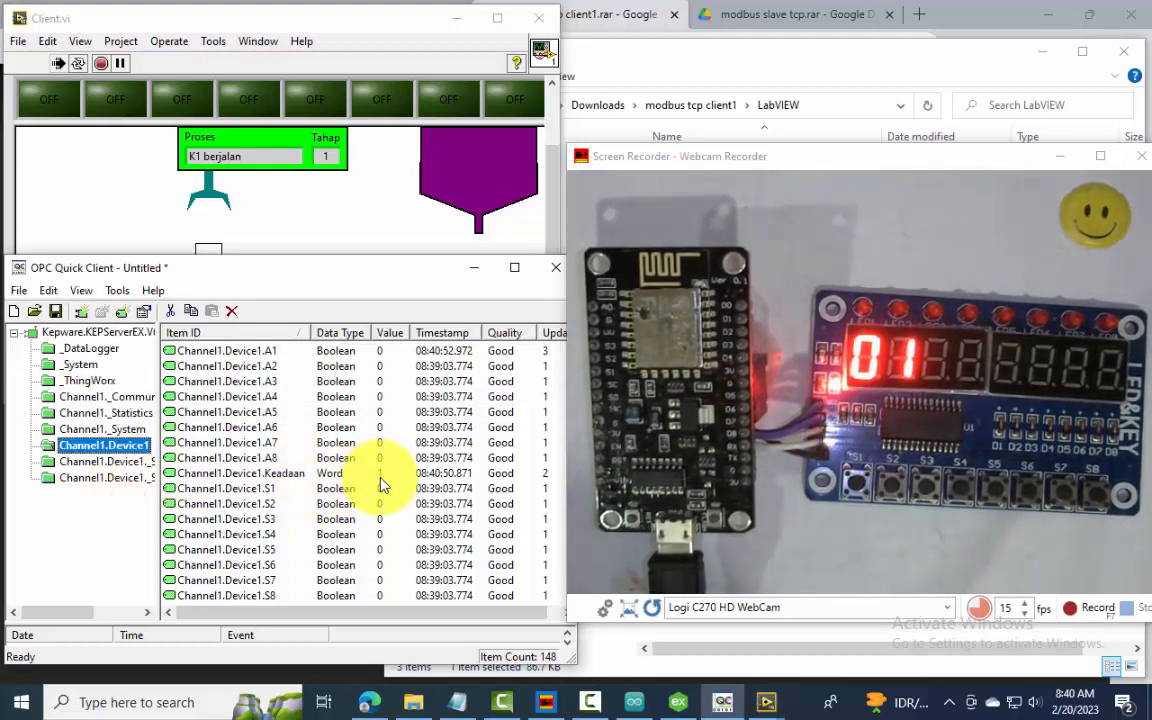
drag(392, 279, 384, 341)
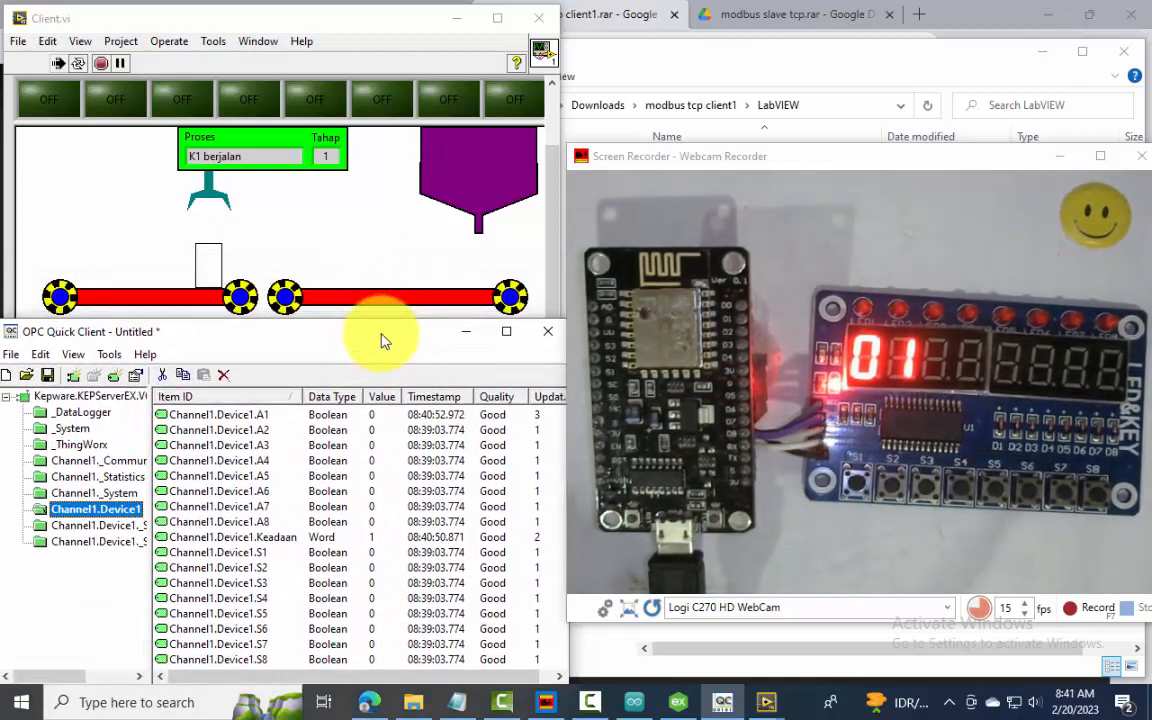
Advance the simulated process by activating S2 through S8 in order on the Client.vi front panel
click(337, 250)
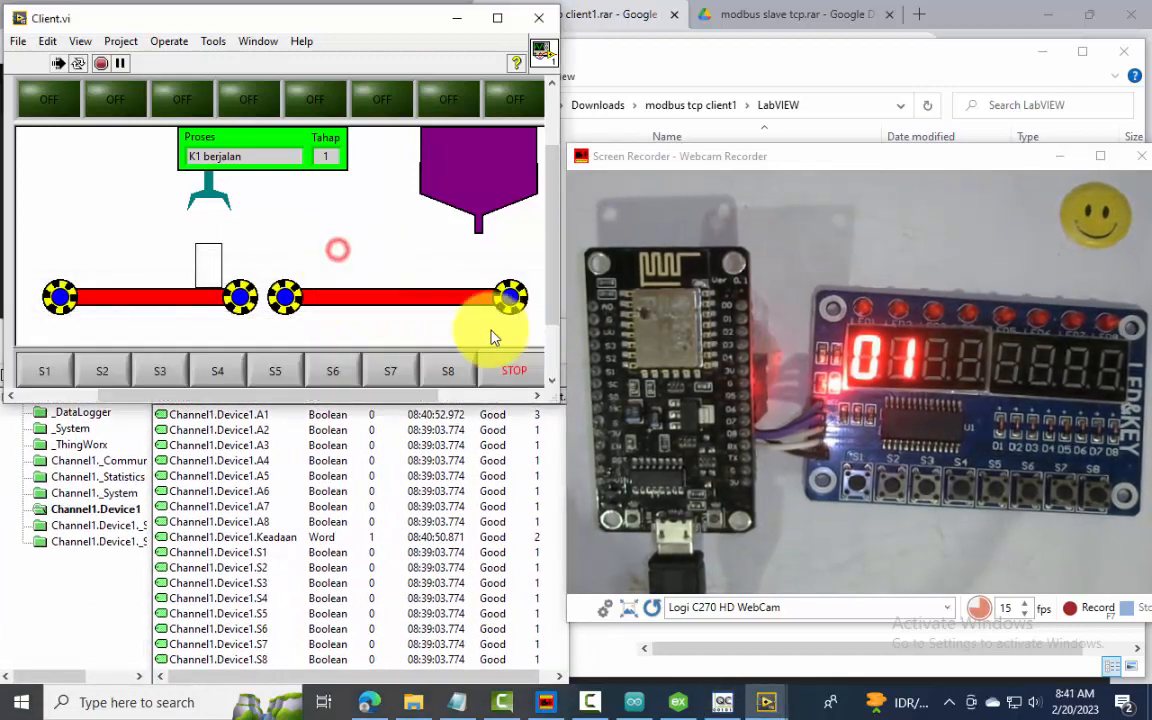
click(113, 378)
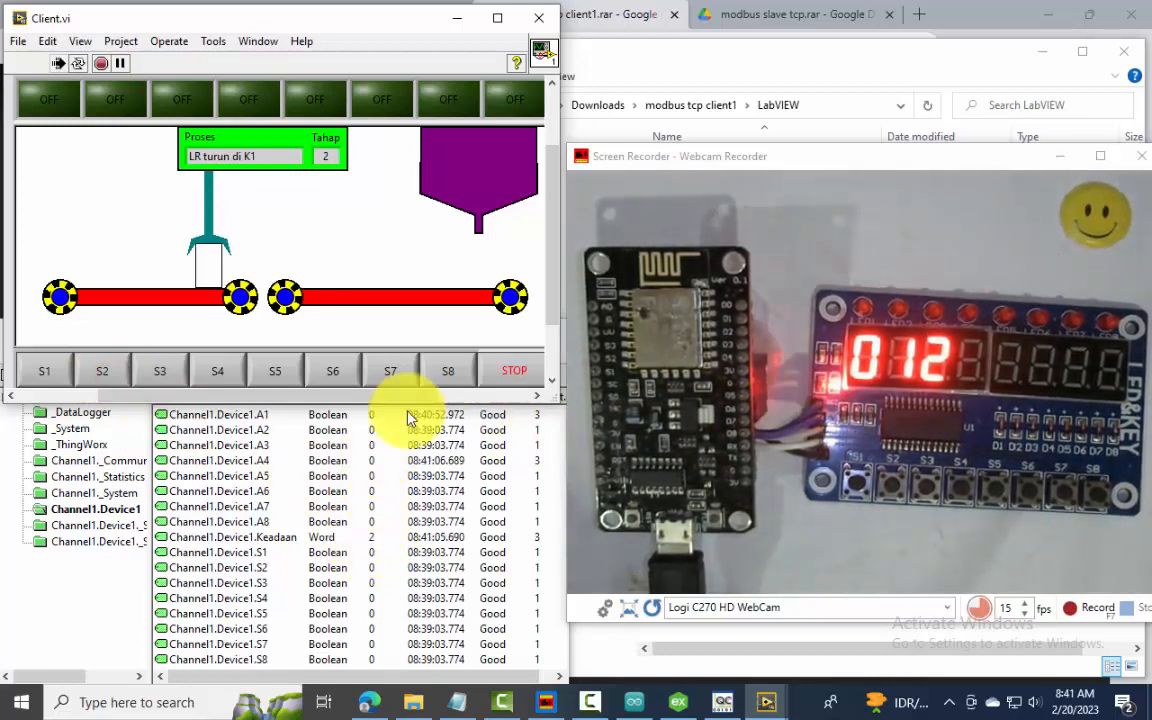
click(160, 375)
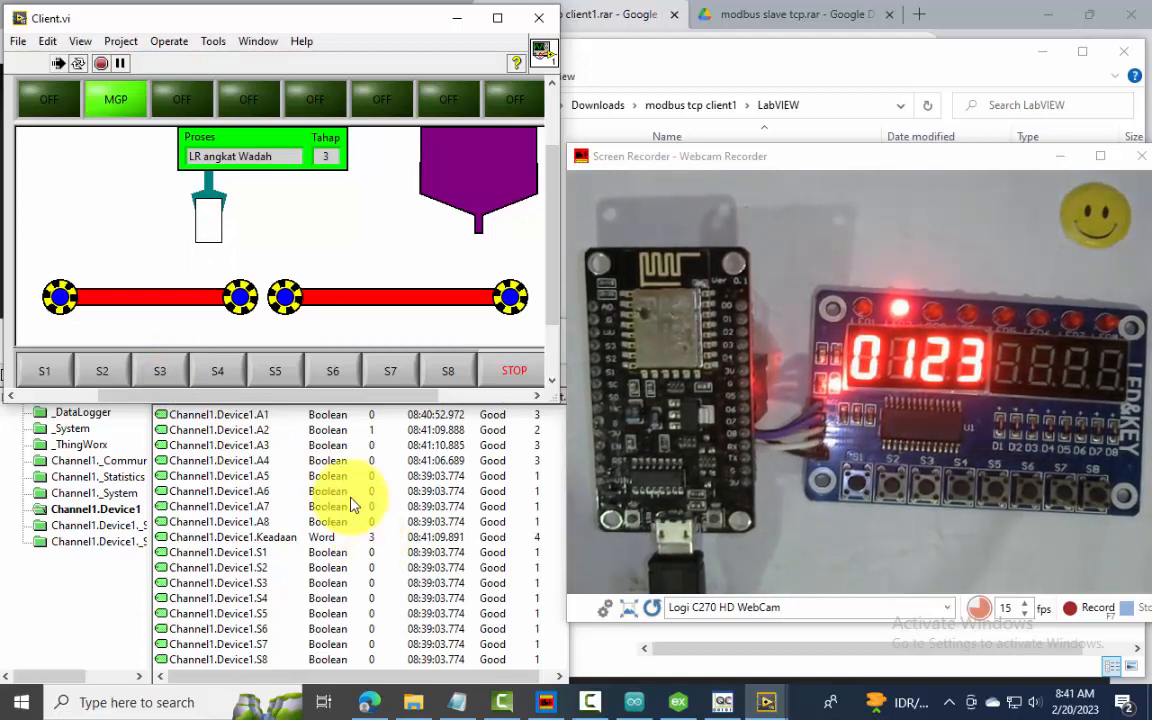
click(228, 380)
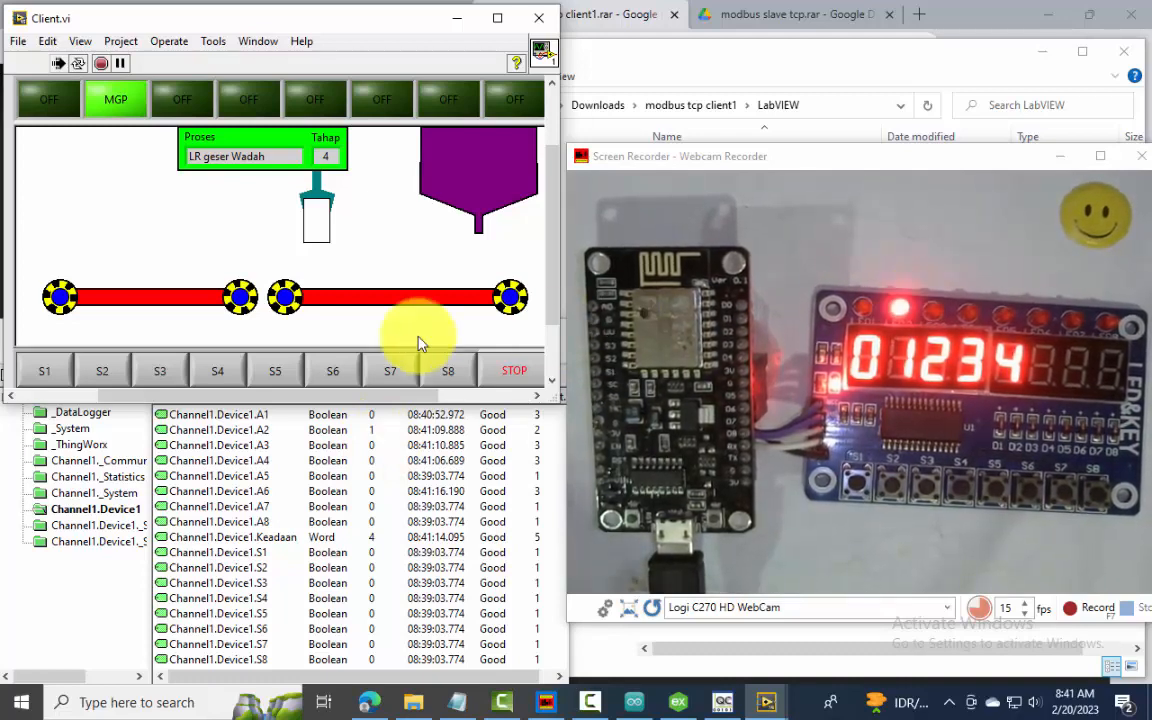
click(280, 376)
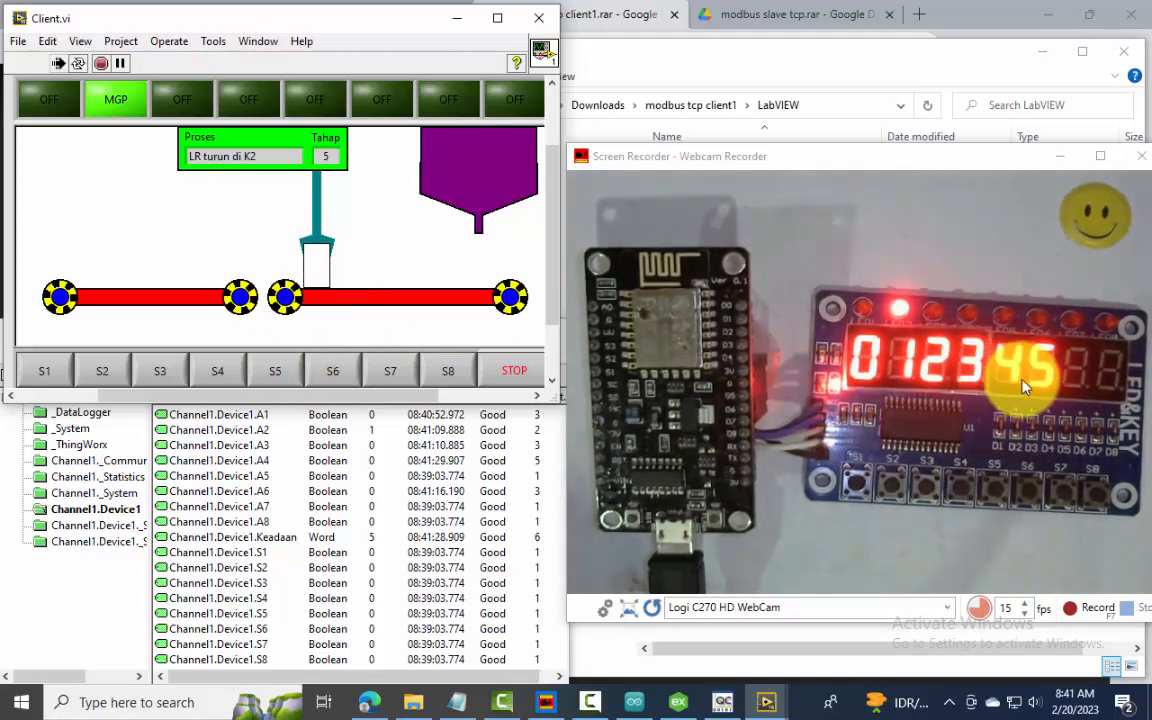
click(338, 373)
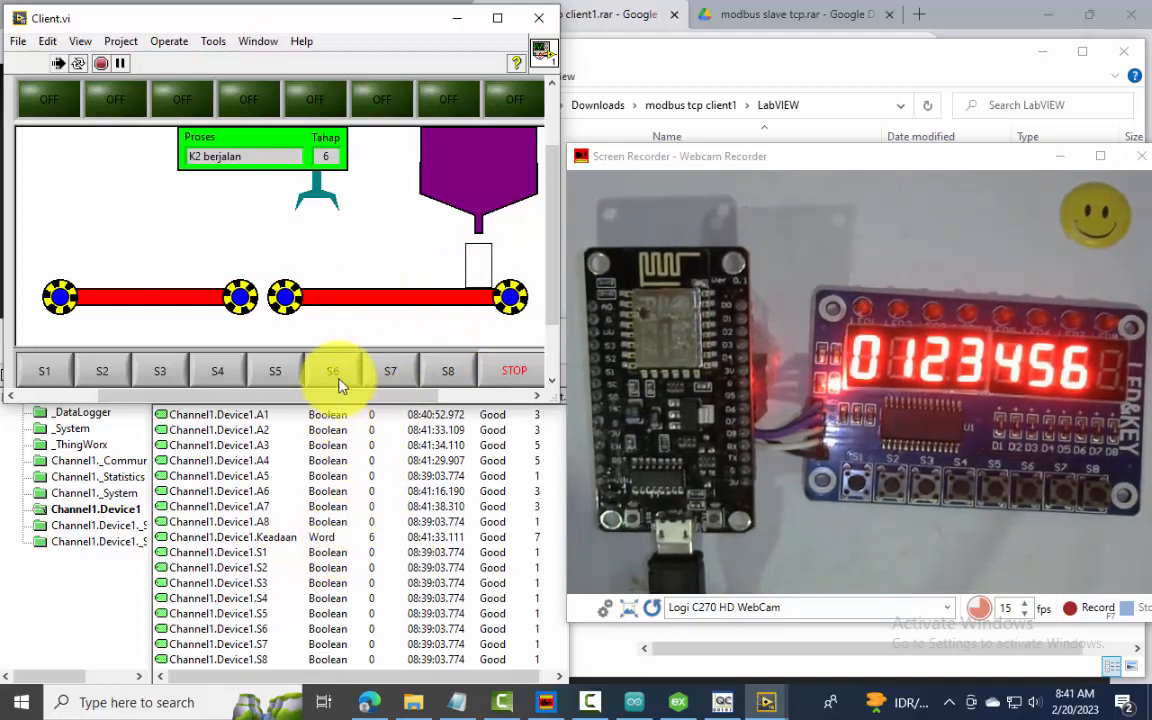
click(394, 373)
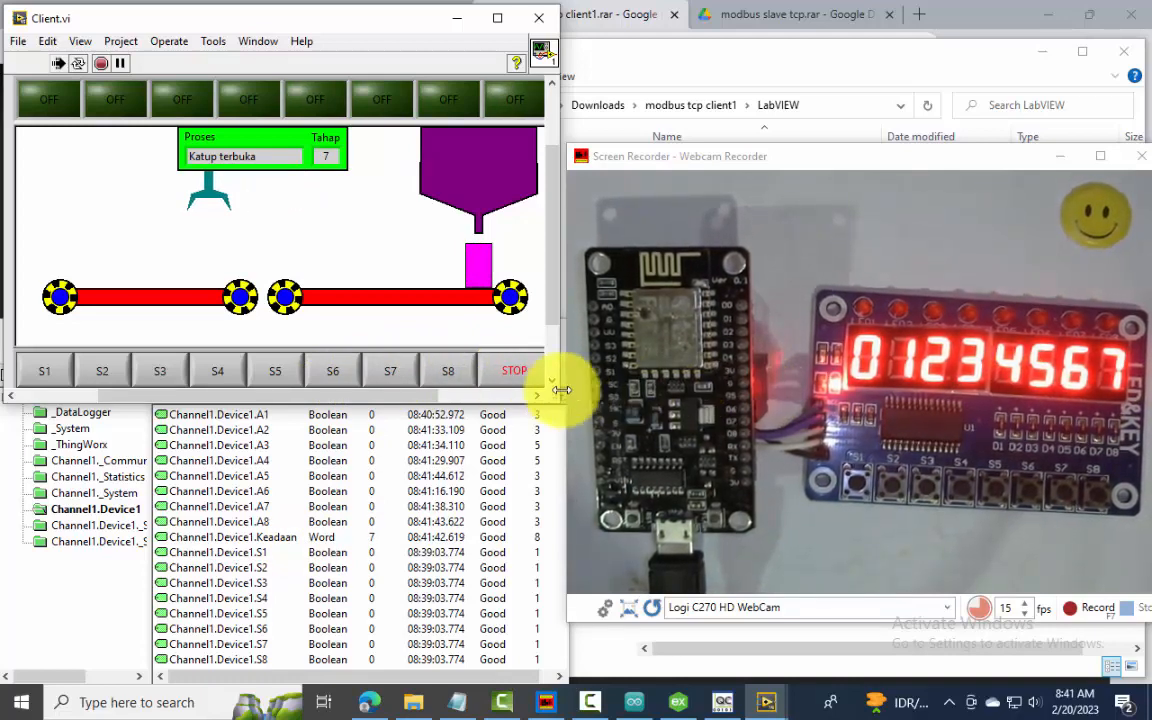
click(460, 374)
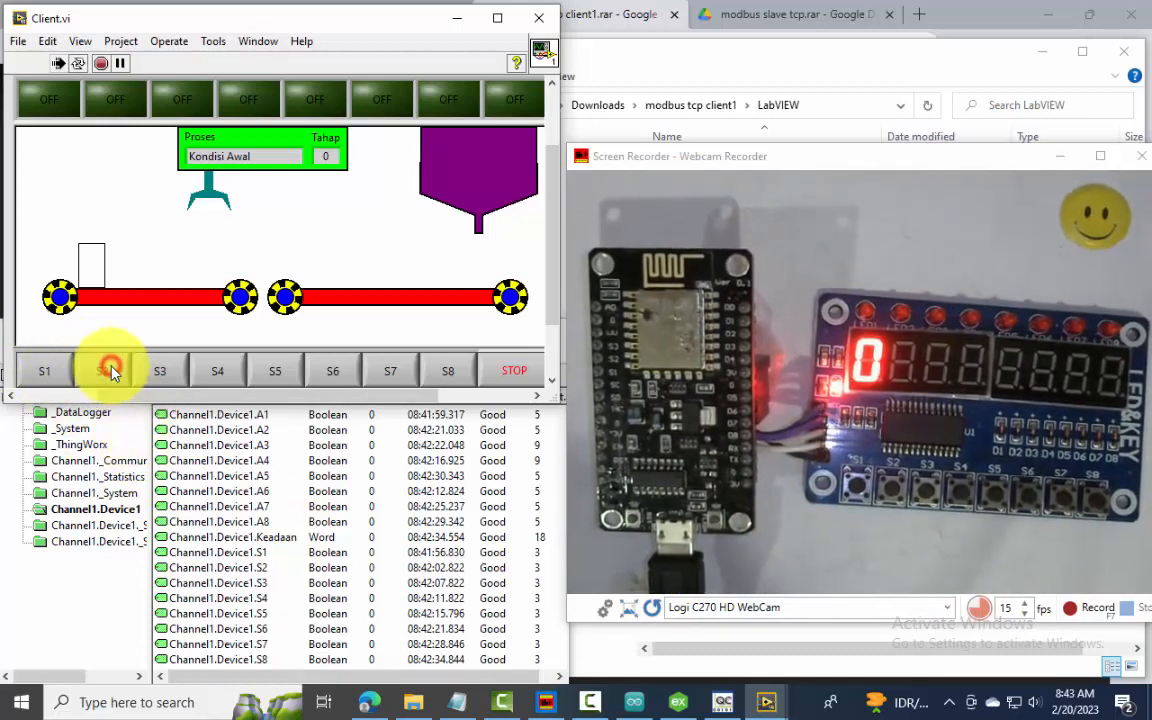
Test the out-of-sequence switches S3, S4 and S6 while the process is in Kondisi Awal
click(165, 371)
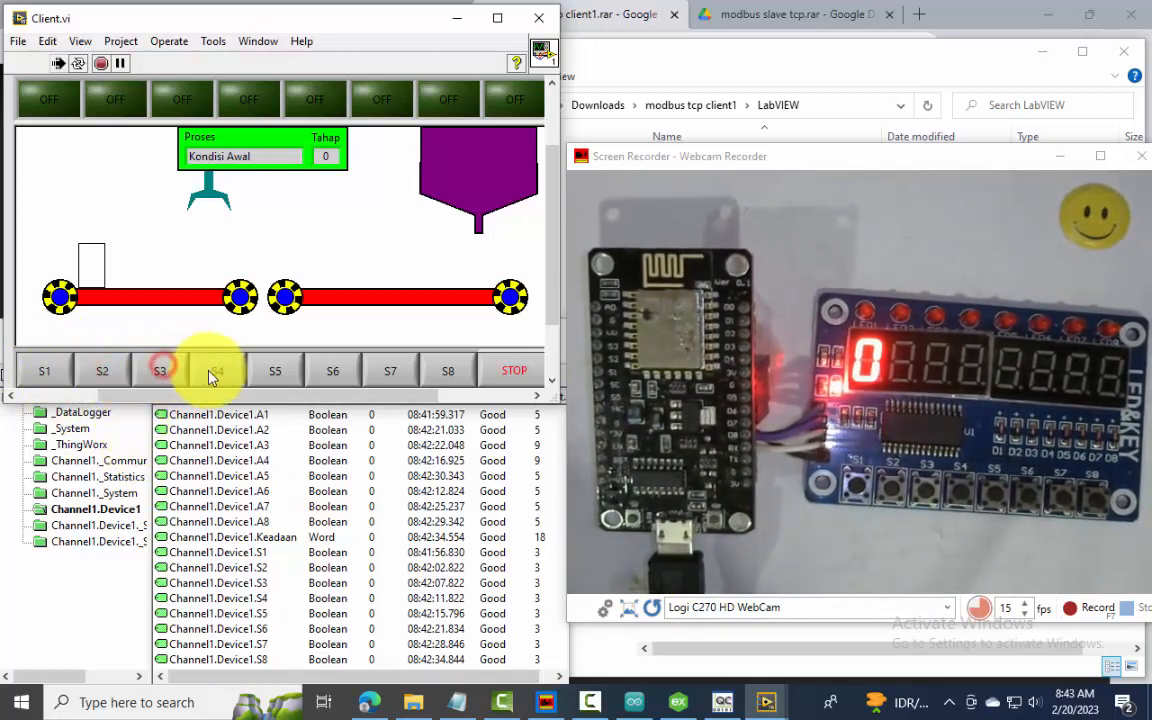
click(210, 371)
click(338, 371)
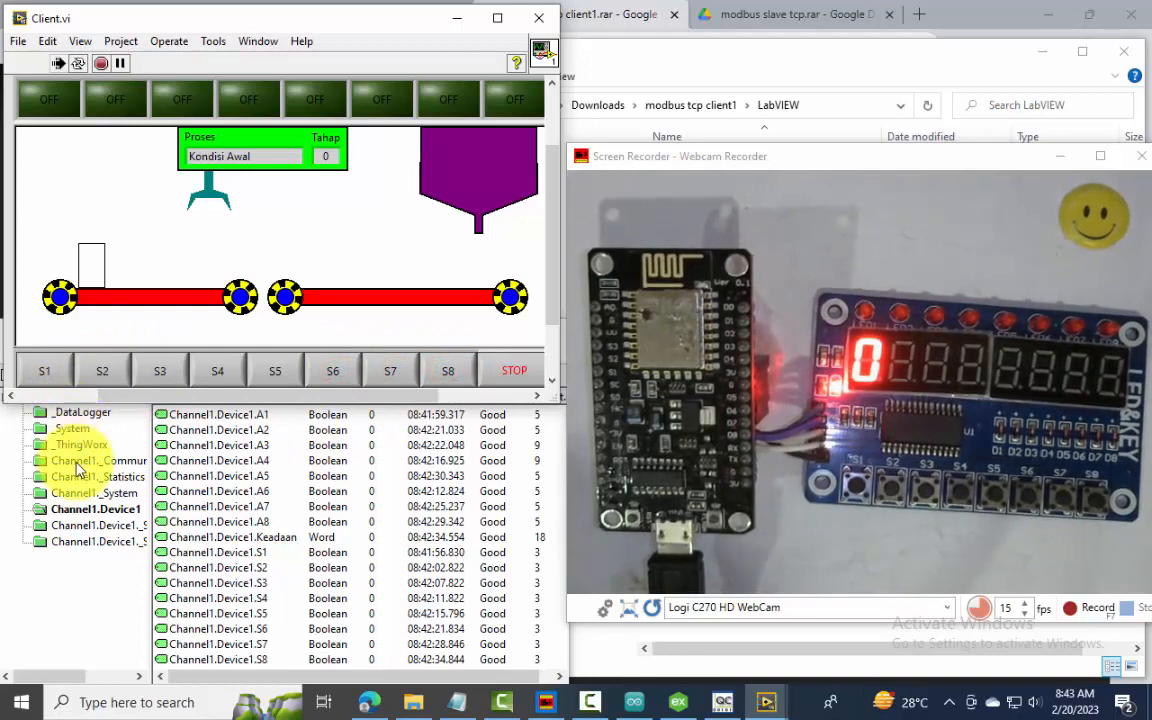
Start conveyor K1 with S1, and test S3 through S6 out of sequence during stage 1
click(45, 385)
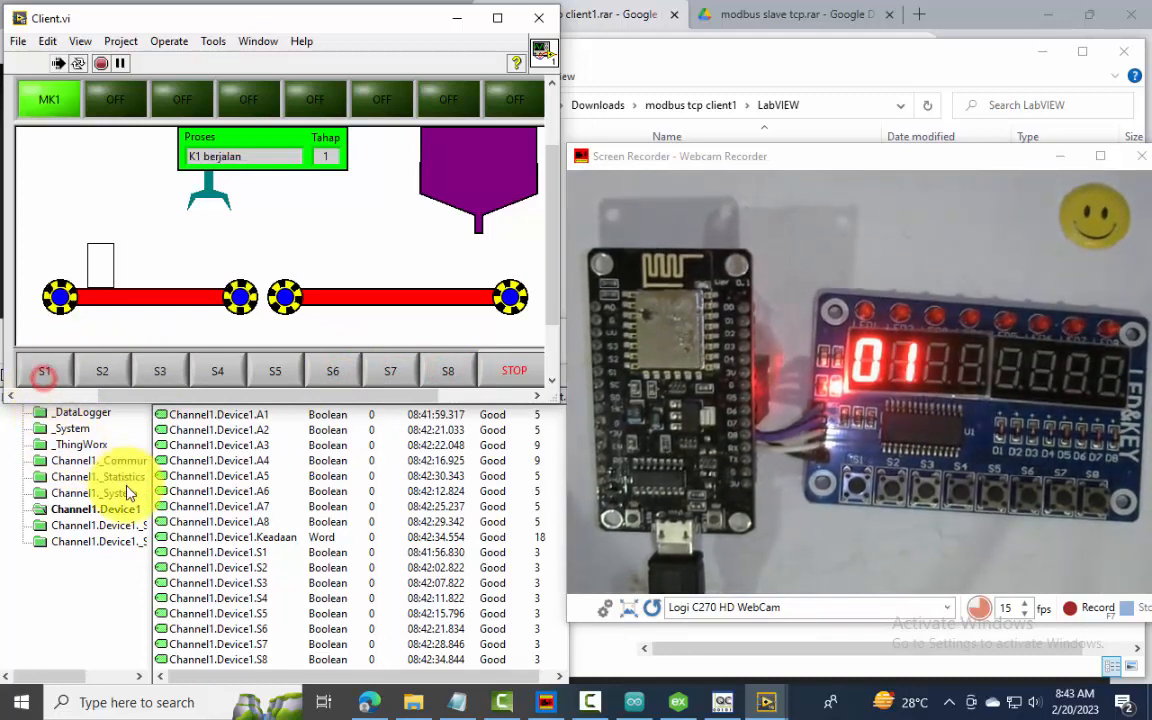
click(108, 385)
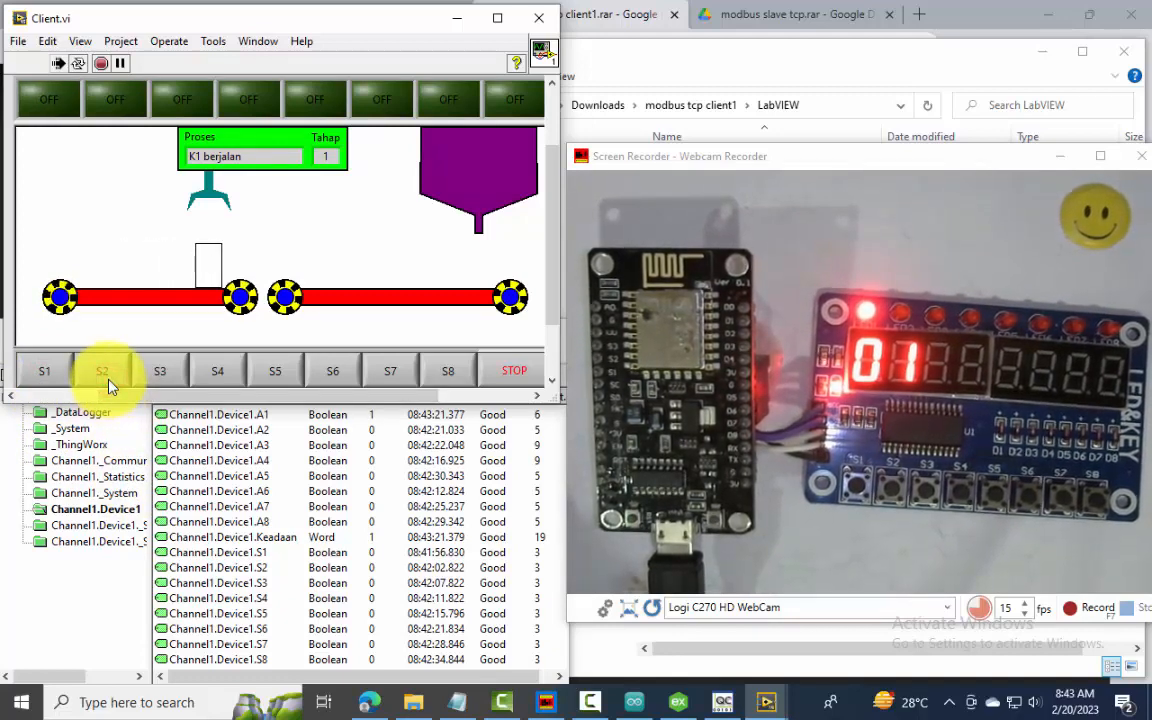
click(163, 373)
click(213, 373)
click(270, 372)
click(330, 375)
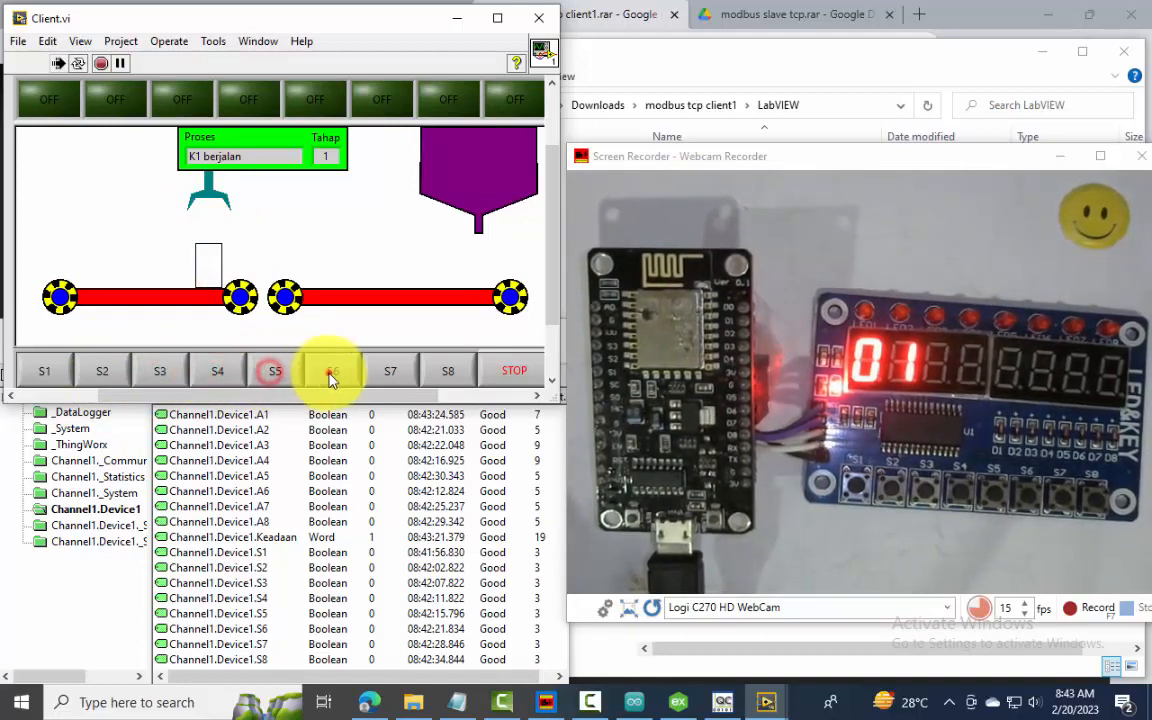
Advance the simulated process with S2, S3 and S4, and test S6 out of sequence during stage 4
click(104, 373)
click(157, 371)
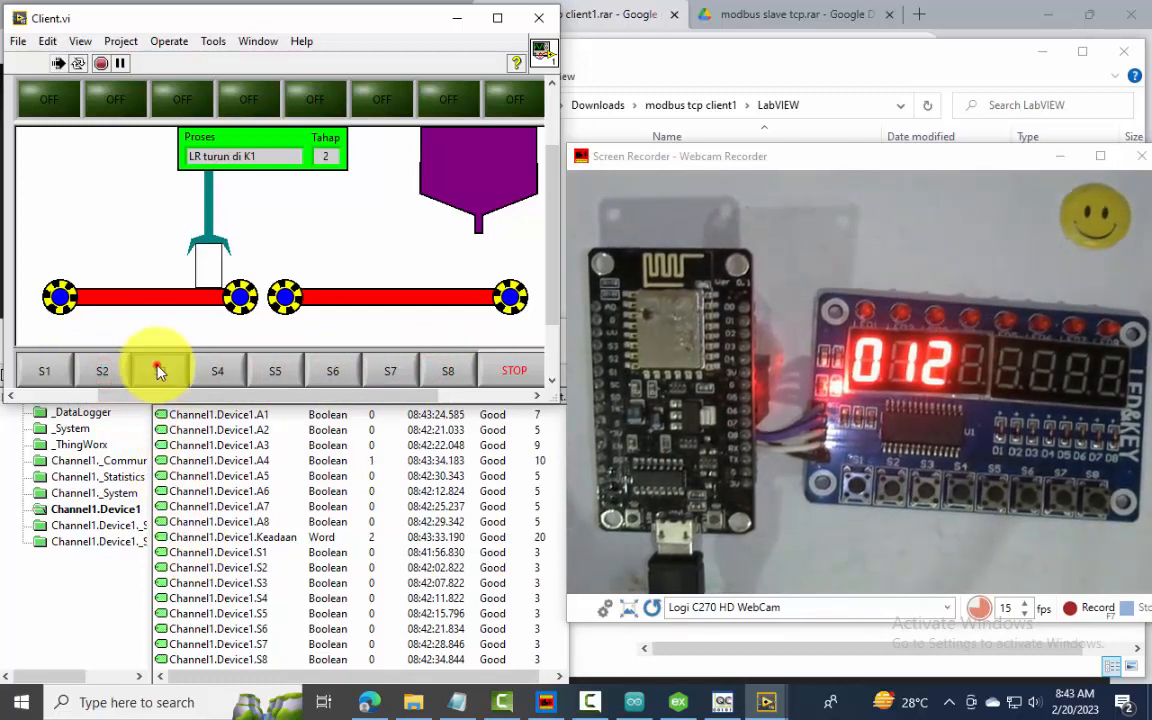
click(213, 373)
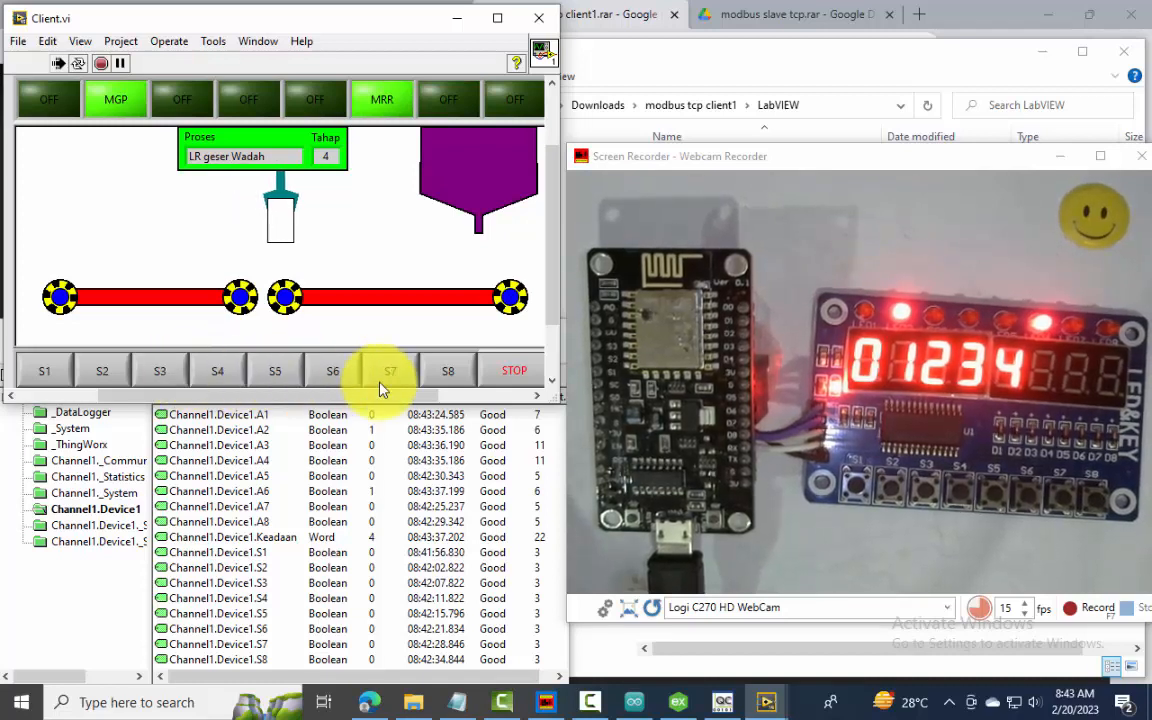
click(343, 374)
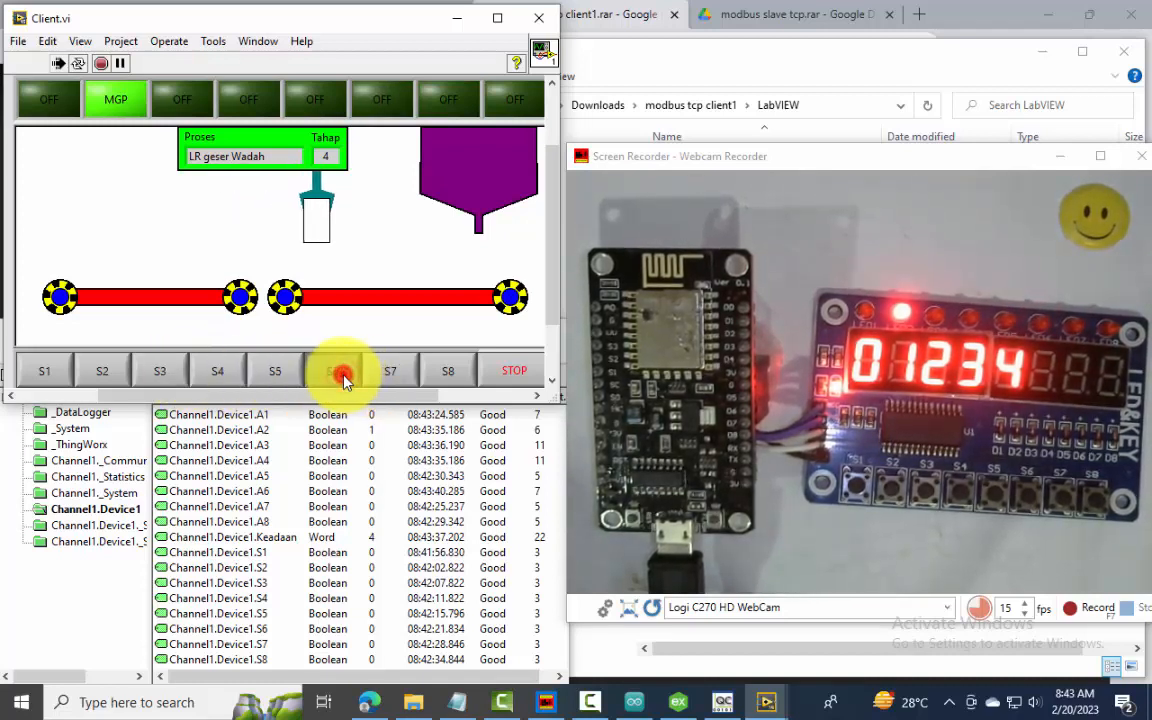
Lower the container onto conveyor K2 with S5, run K2 with S6, and open the filling valve with S7
click(276, 375)
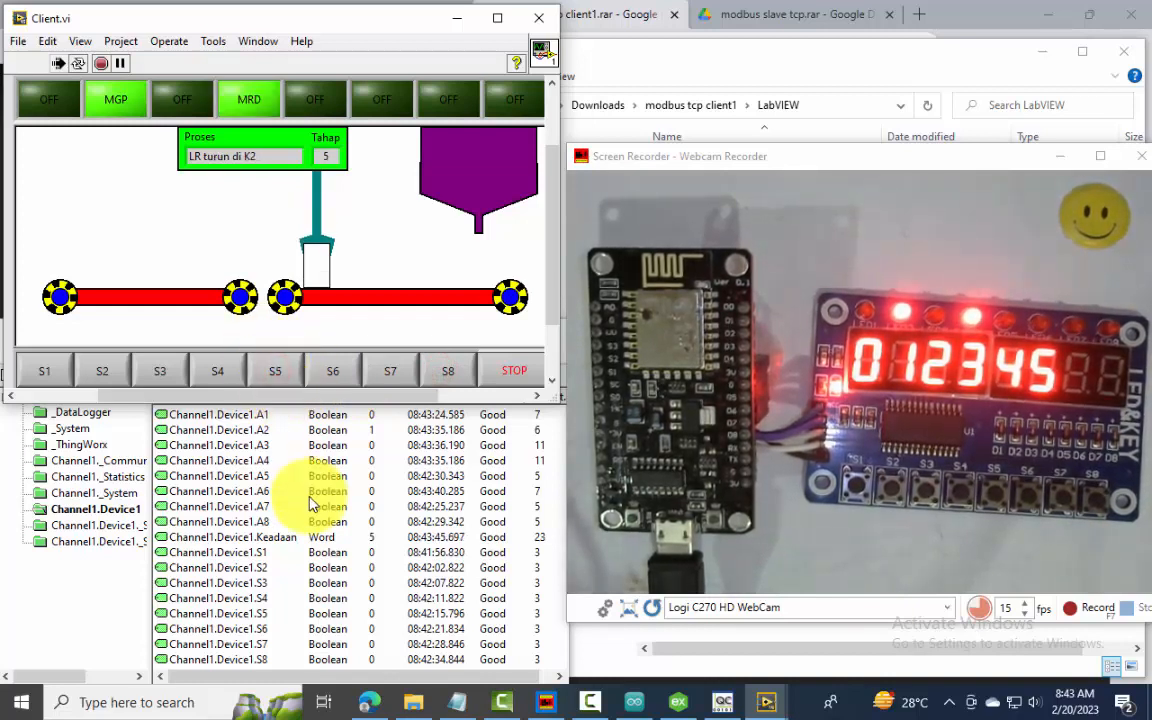
click(331, 373)
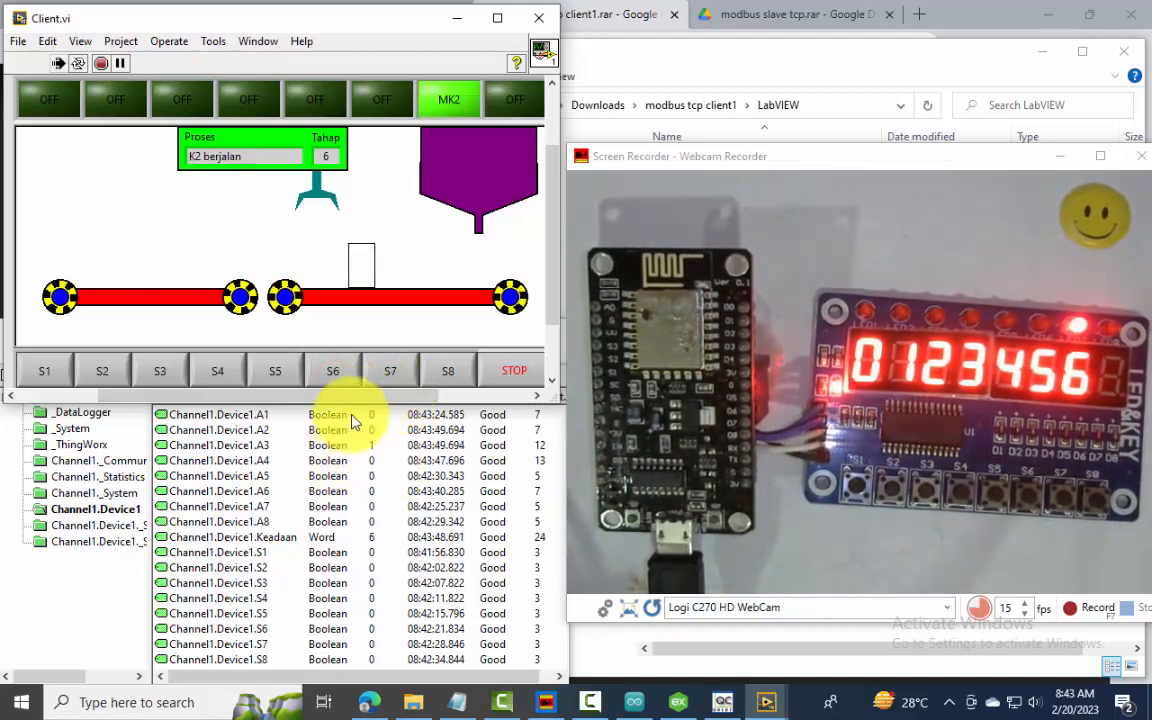
click(377, 368)
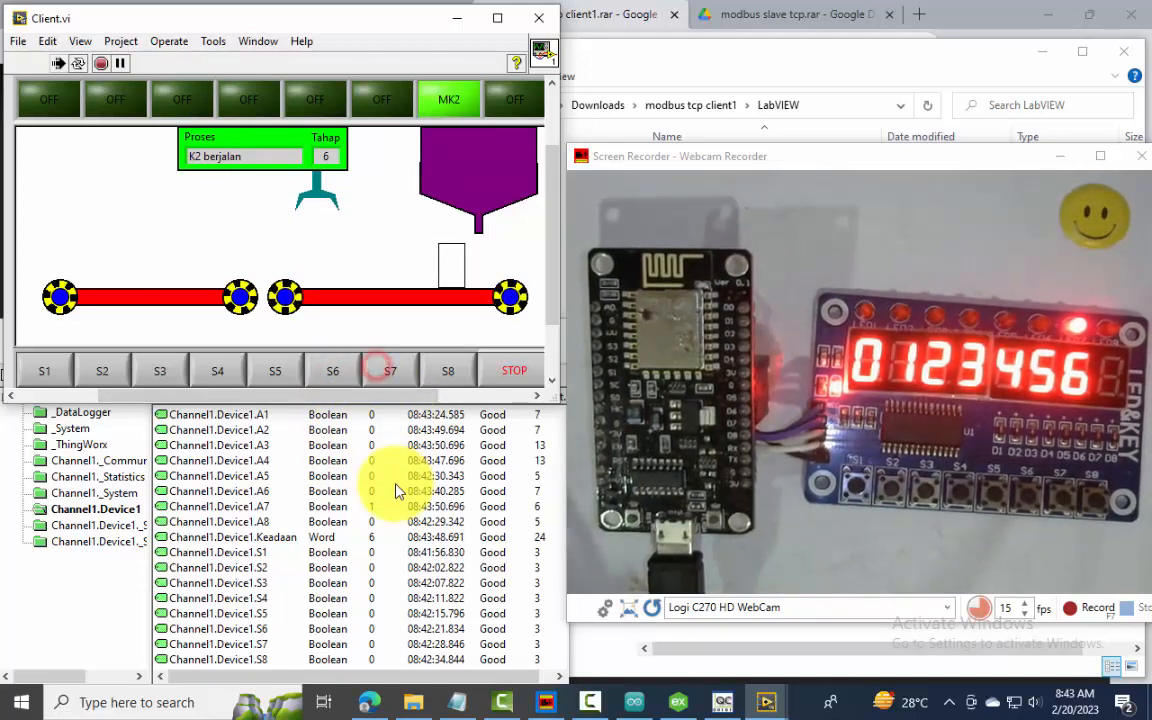
click(390, 370)
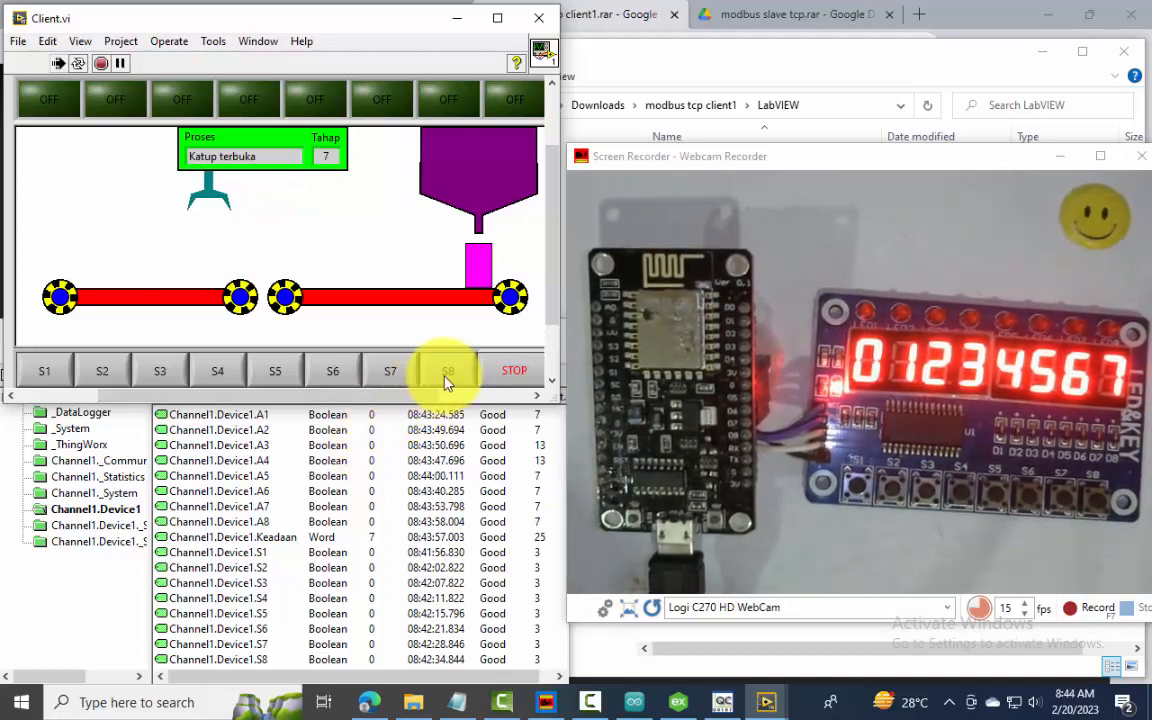
Test switches S1 through S6 out of sequence during stage 7, Katup terbuka
click(48, 370)
click(106, 371)
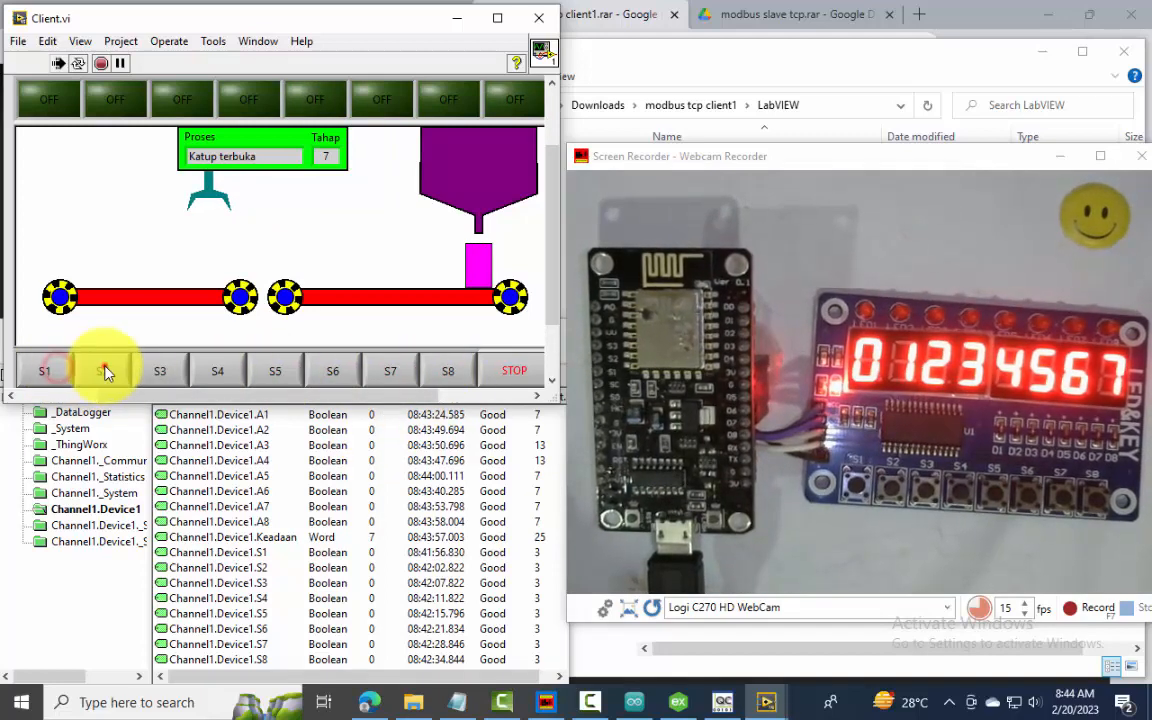
click(160, 369)
click(219, 369)
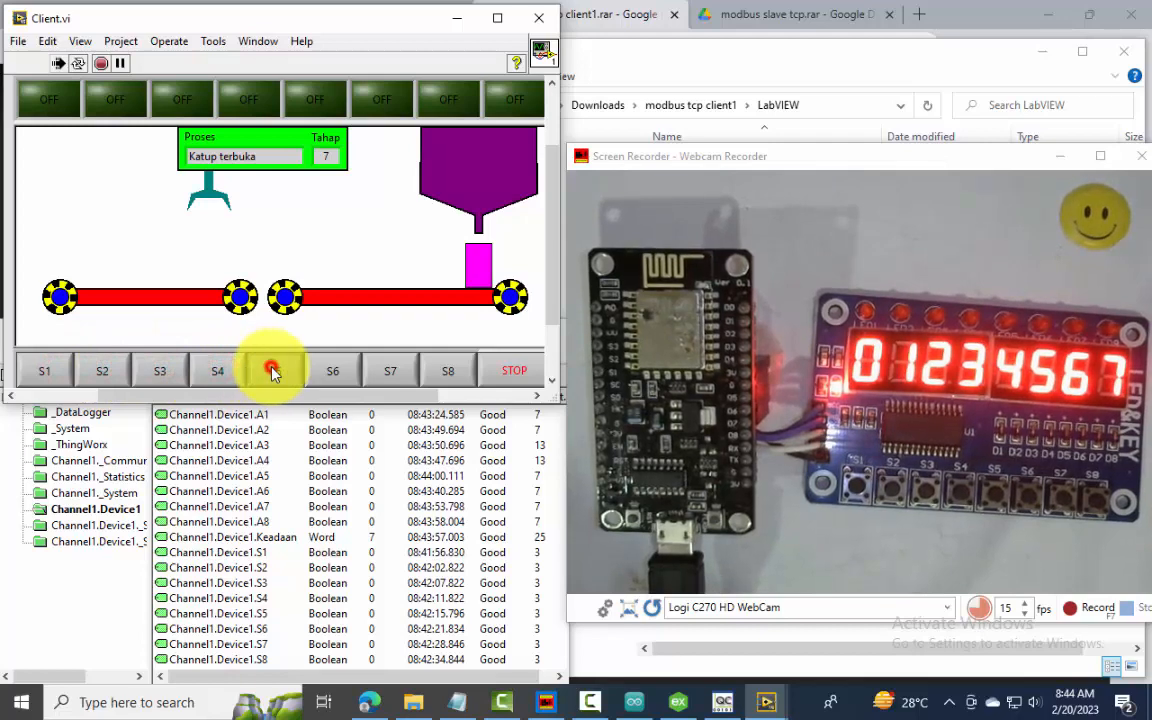
click(325, 371)
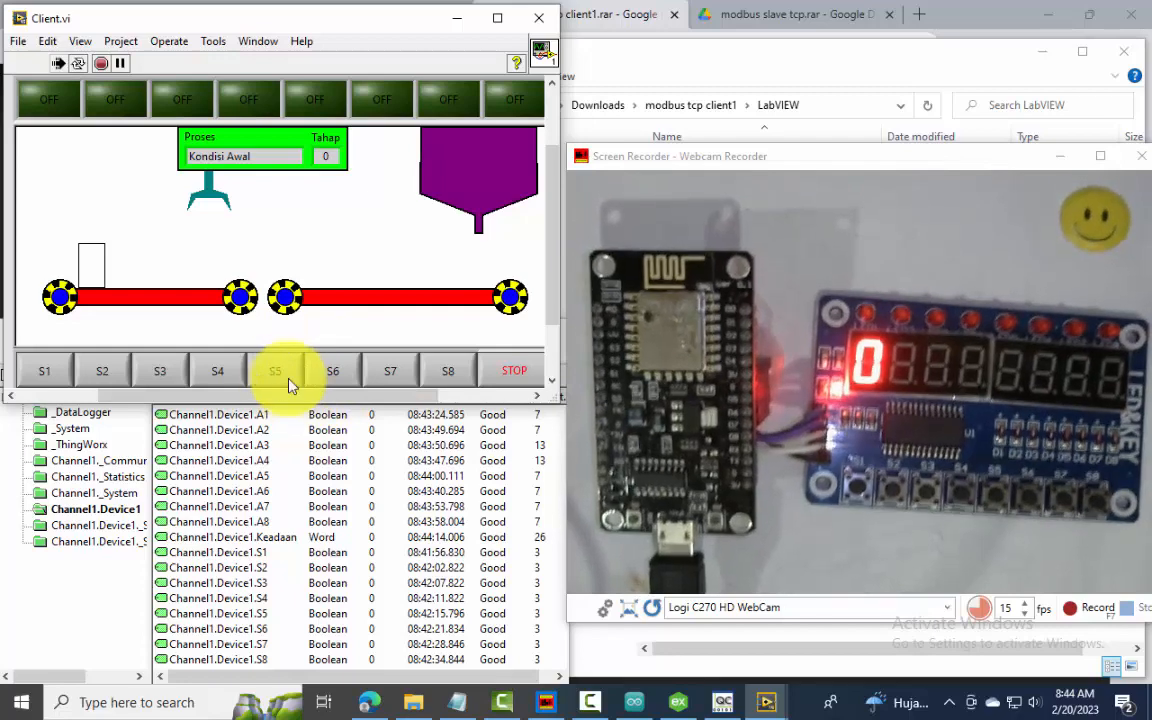
Switch to the browser to review the Gambar 9 button-by-button images in the NodeMCU Modbus slave article, and return to the Client.vi front panel
click(370, 702)
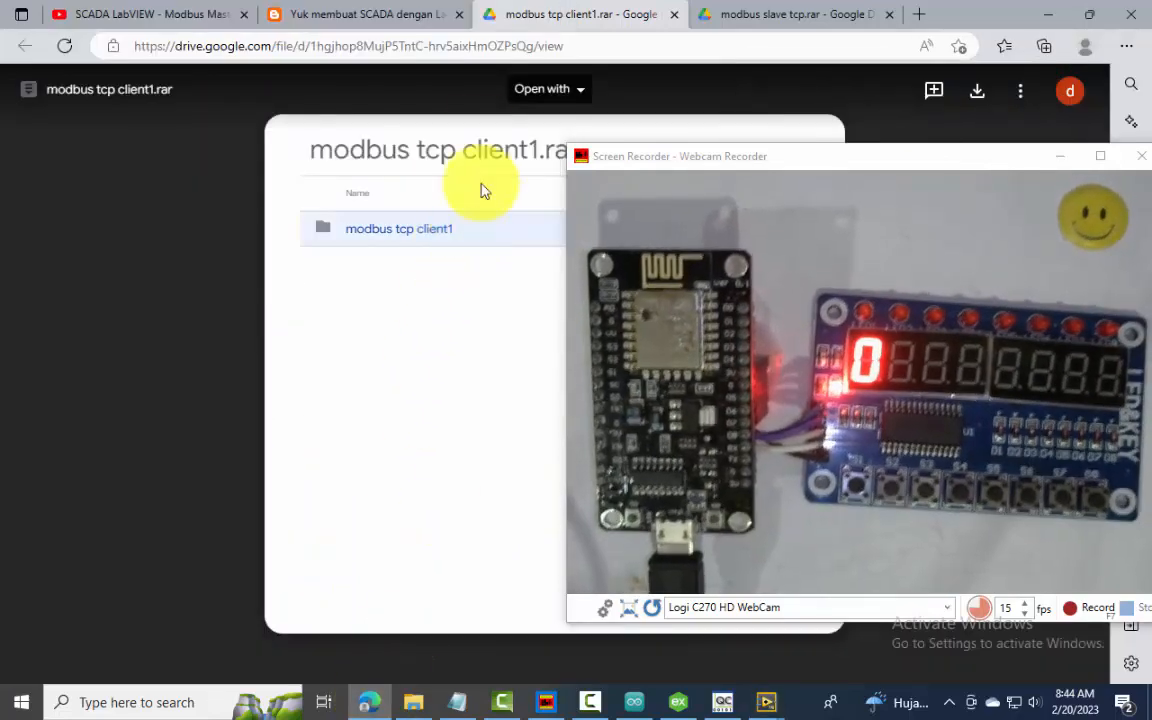
click(415, 10)
scroll(378, 205, down, 7)
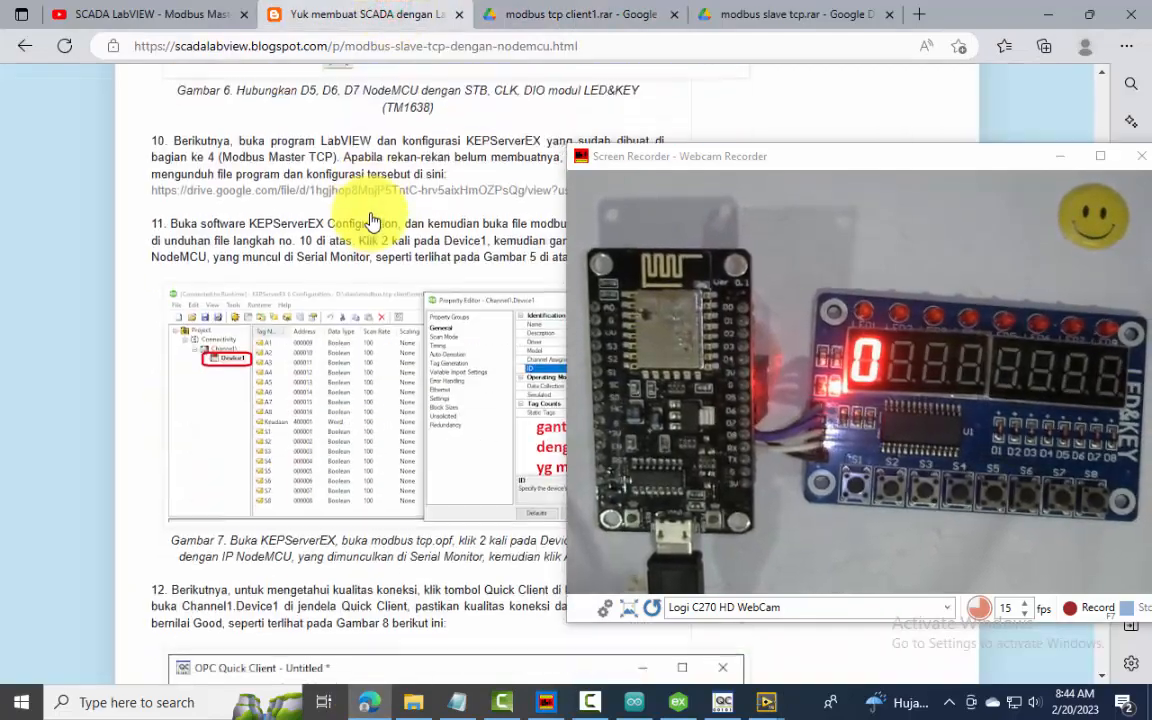
scroll(370, 218, down, 4)
scroll(369, 209, down, 15)
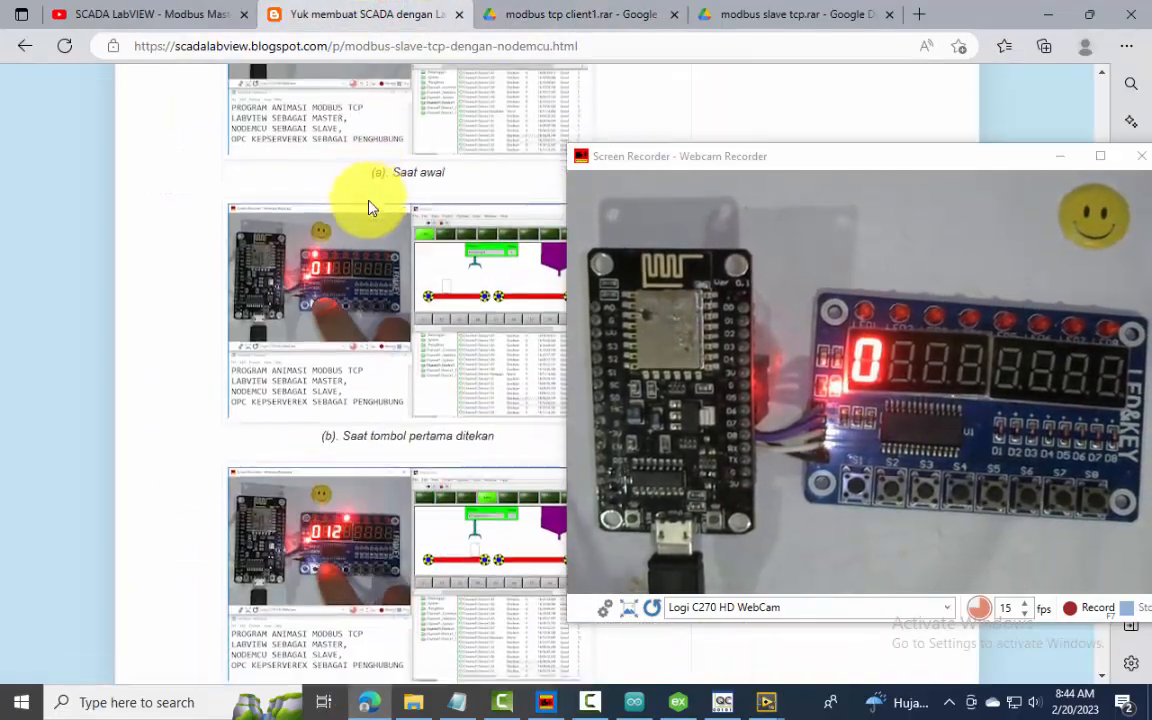
scroll(369, 205, down, 7)
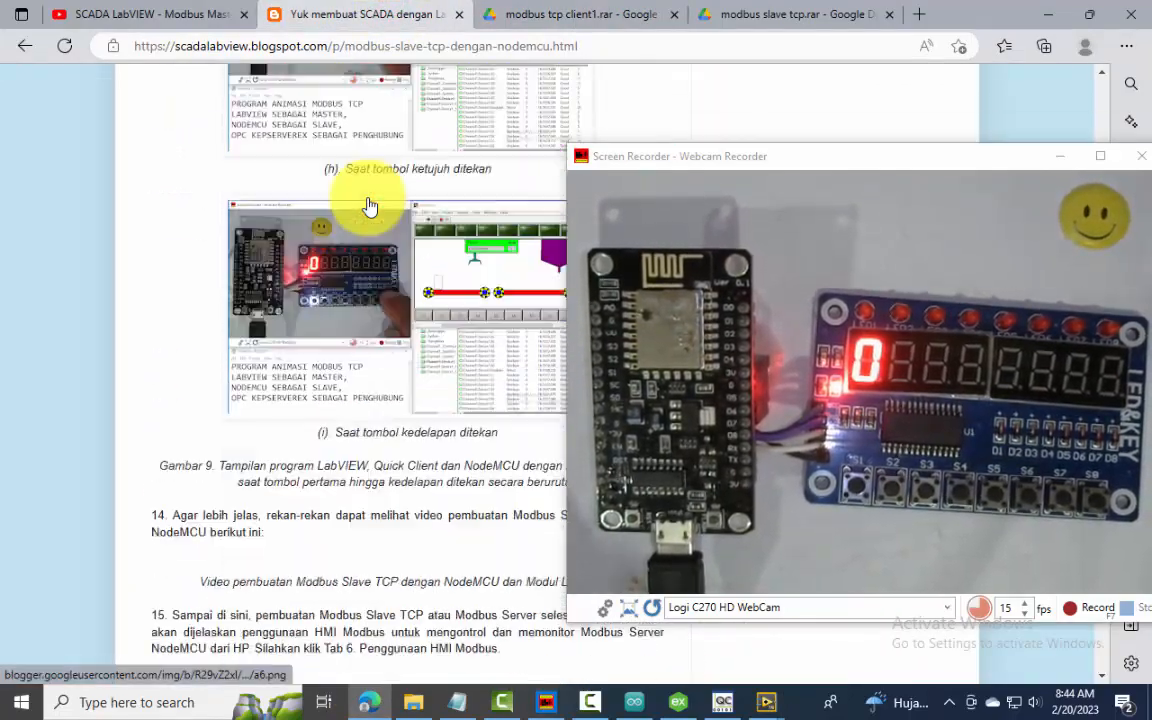
scroll(369, 200, up, 4)
scroll(369, 200, up, 4)
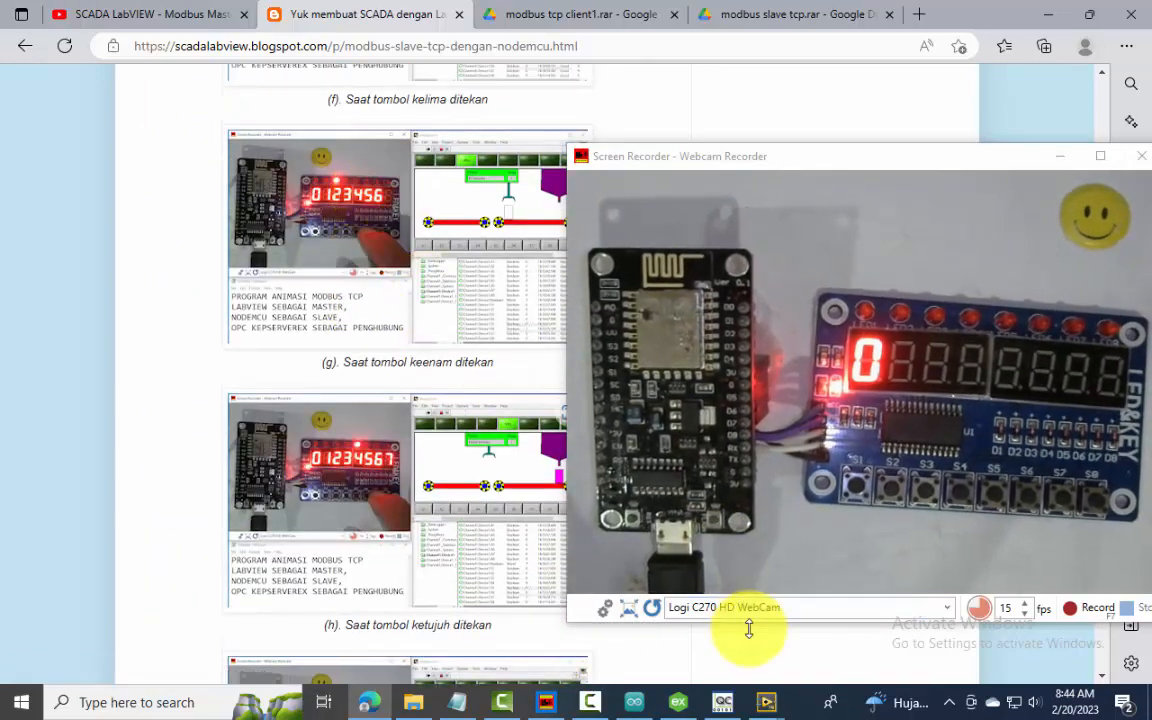
mouse_move(768, 706)
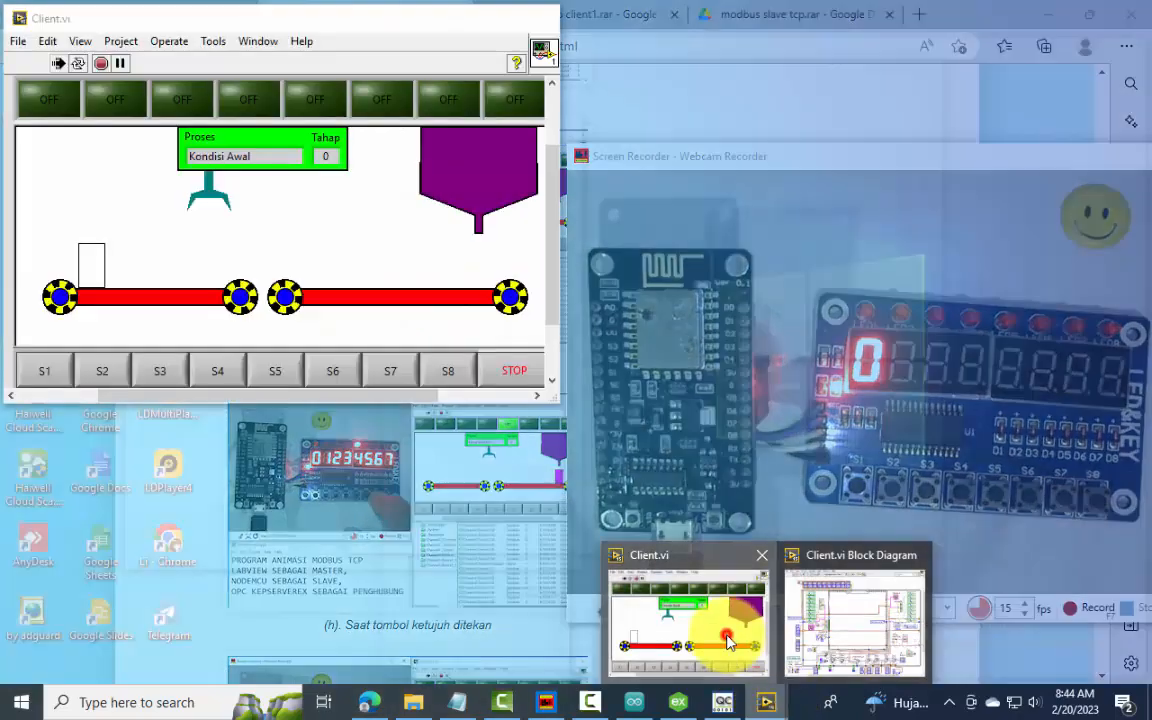
click(720, 650)
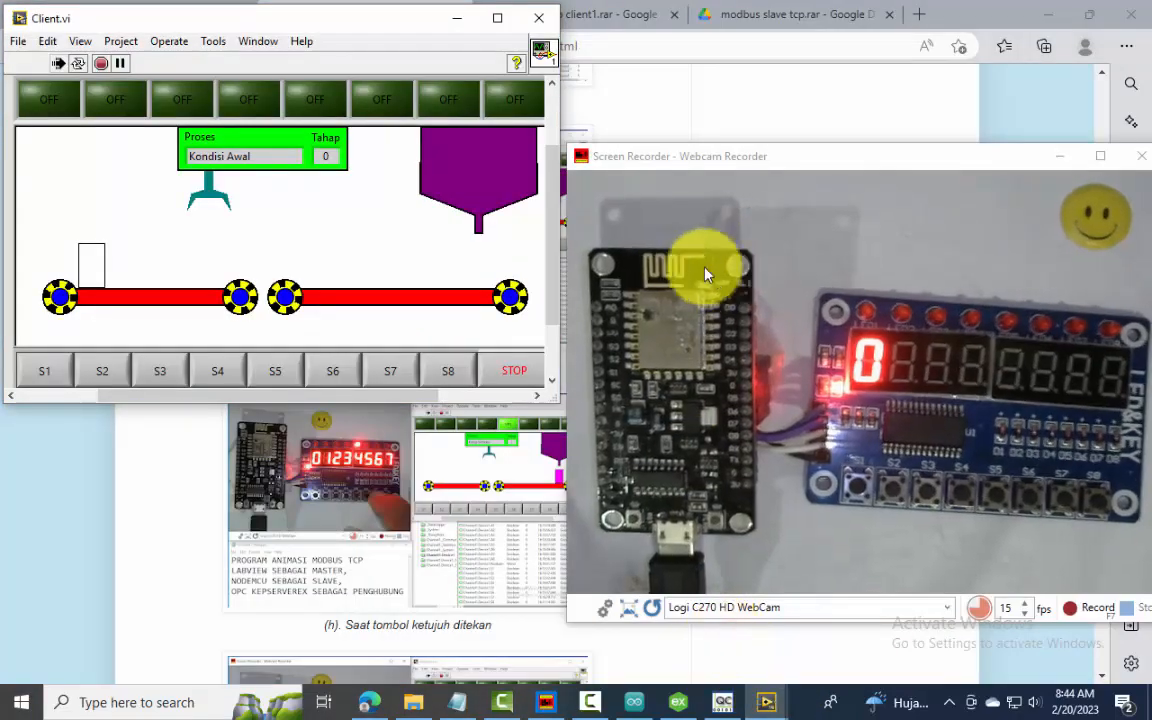